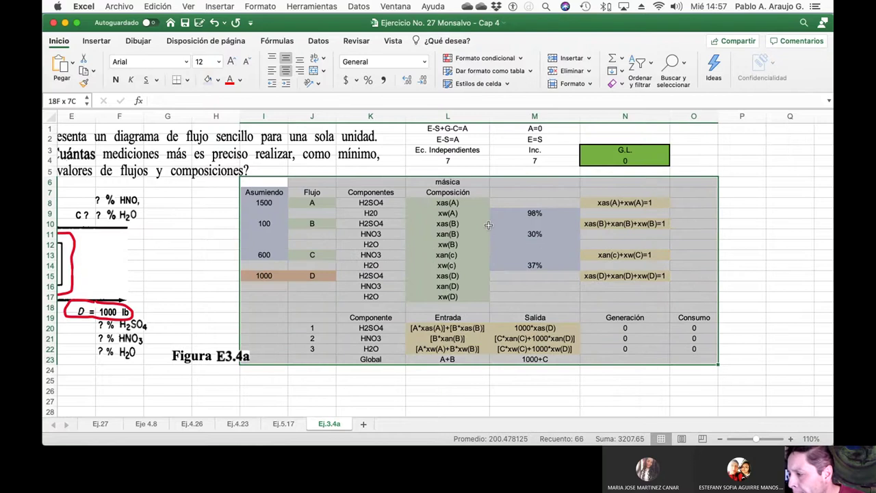
# Copy the flow, composition and balance tables in I6:O23 and paste them starting at cell H26
pyautogui.press('super+c')
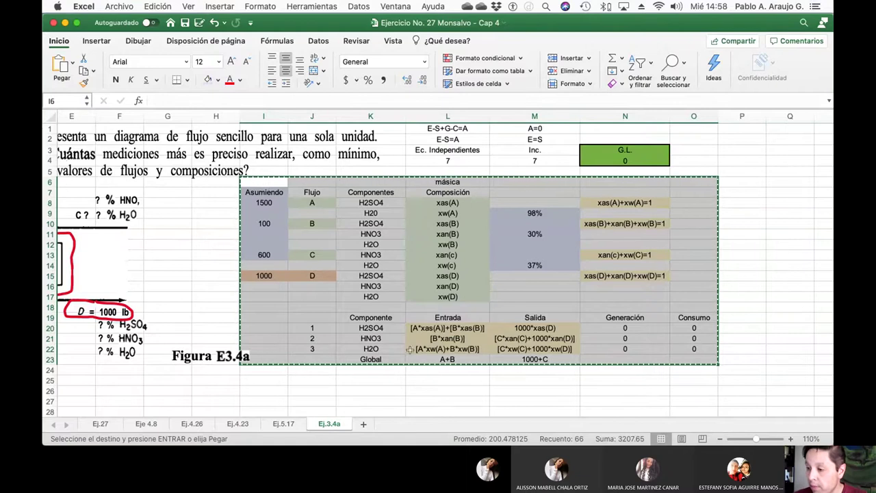
pyautogui.scroll(-3, 315, 374)
pyautogui.hscroll(1, 316, 374)
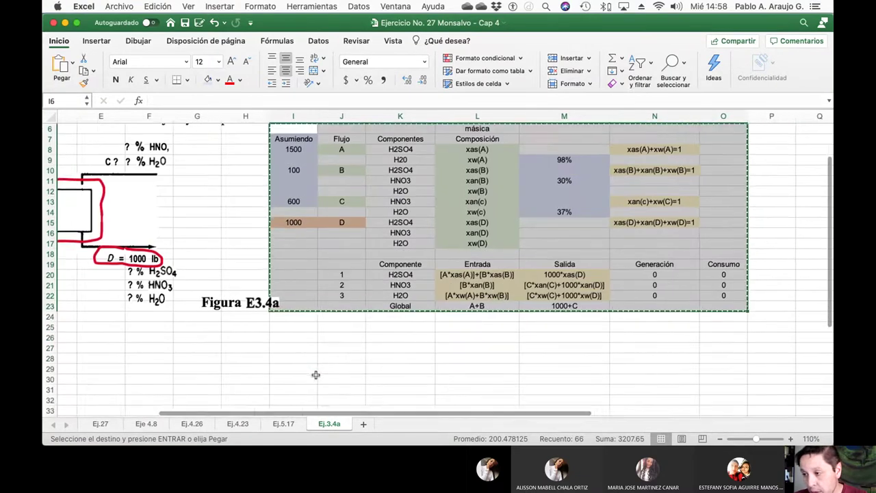
pyautogui.hscroll(-2, 318, 374)
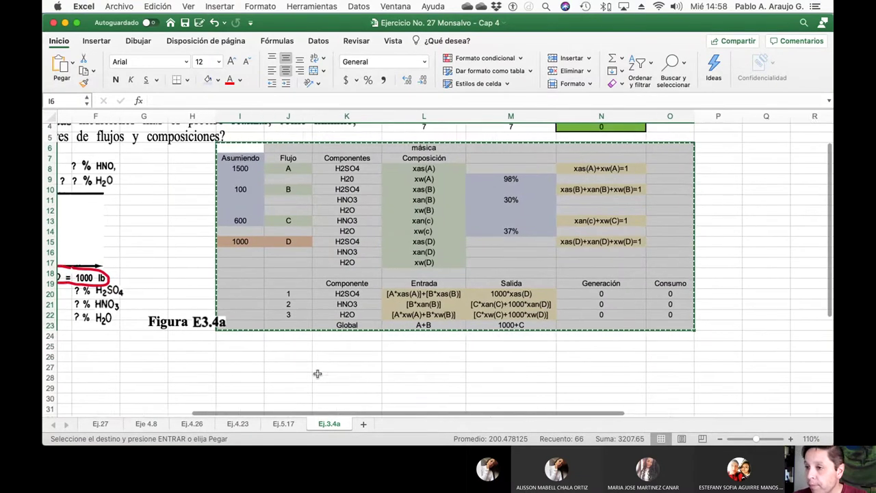
pyautogui.scroll(-3, 320, 366)
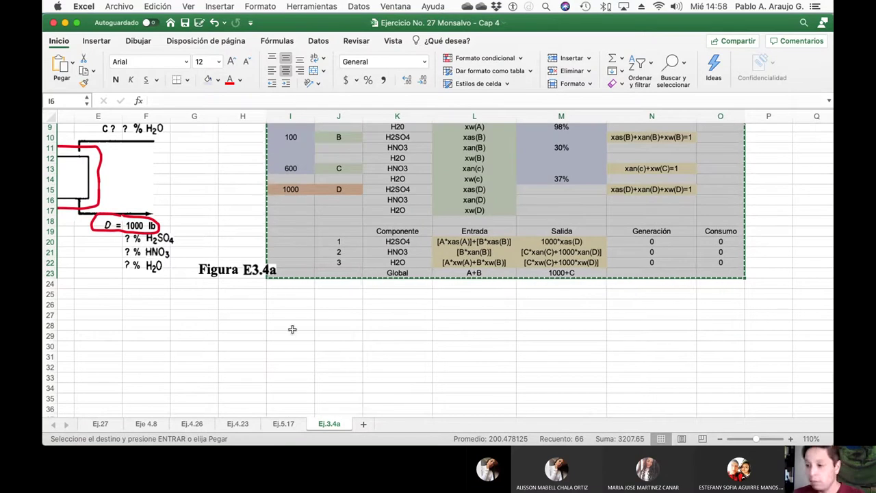
pyautogui.click(252, 308)
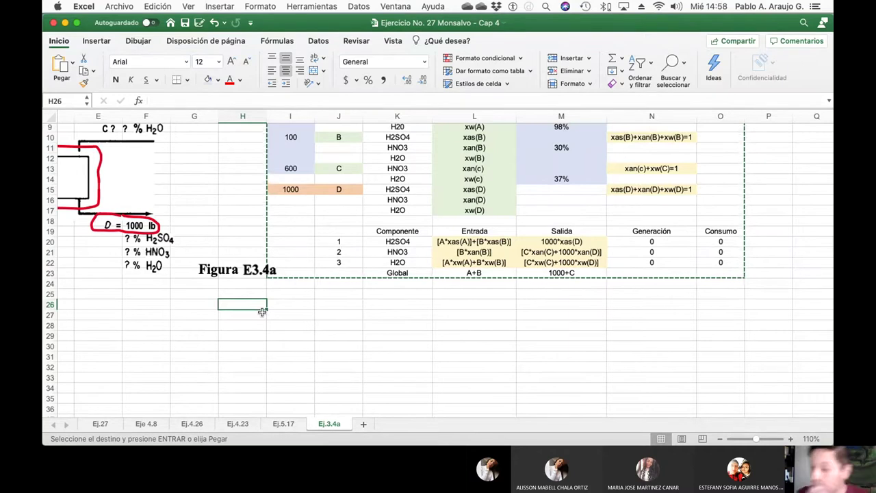
pyautogui.press('super+v')
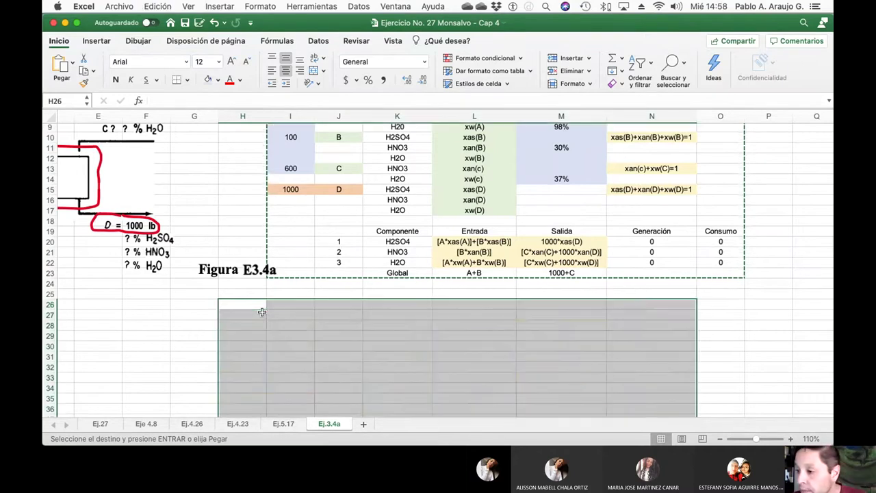
pyautogui.click(724, 324)
pyautogui.scroll(-3, 645, 332)
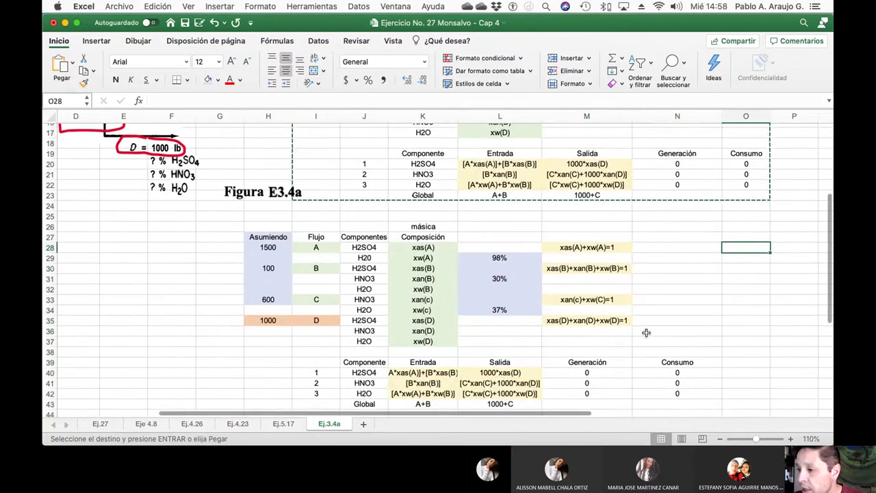
pyautogui.scroll(-1, 646, 332)
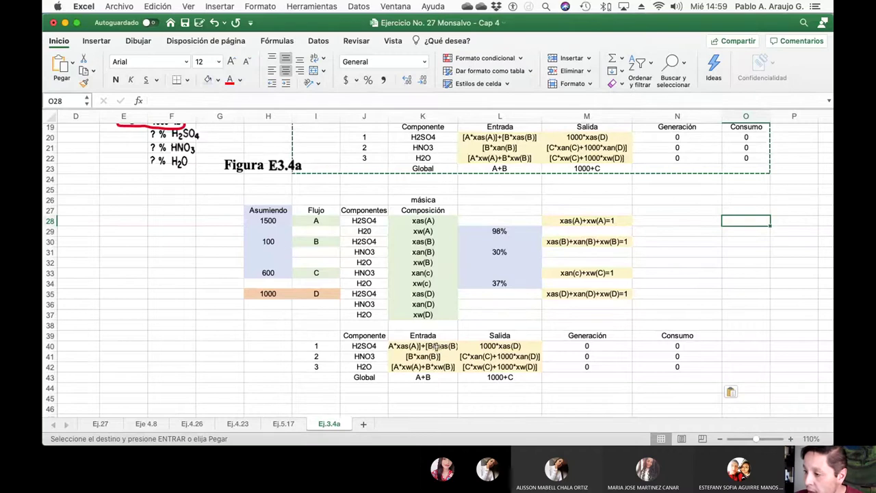
# Replace the heading "Asumiendo" in cell H27 of the copied table with "Valores"
pyautogui.click(499, 232)
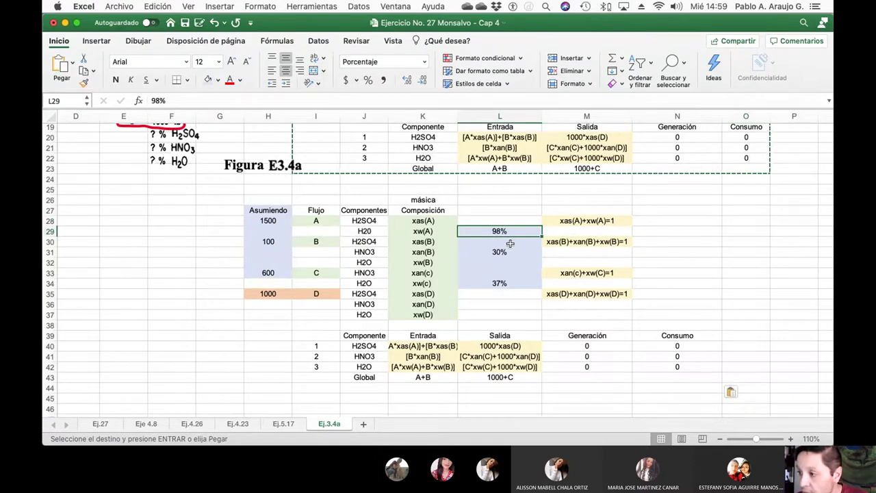
pyautogui.press('Up')
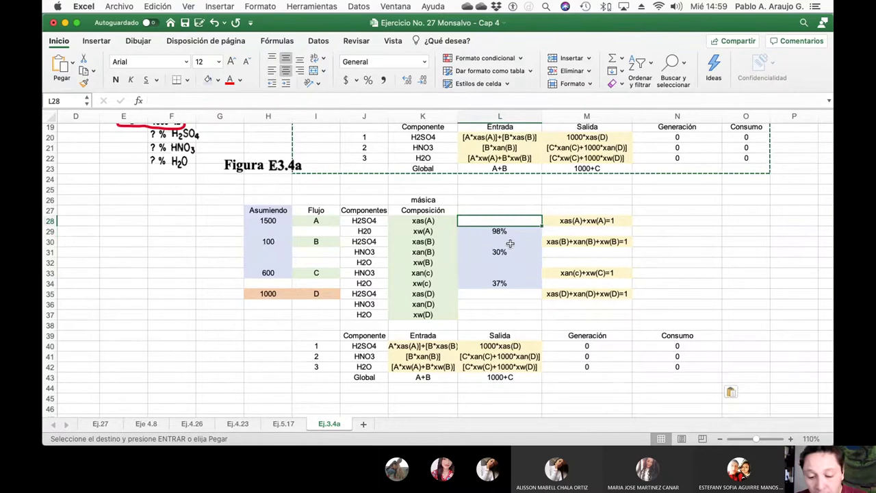
pyautogui.press('Up')
pyautogui.press('Up')
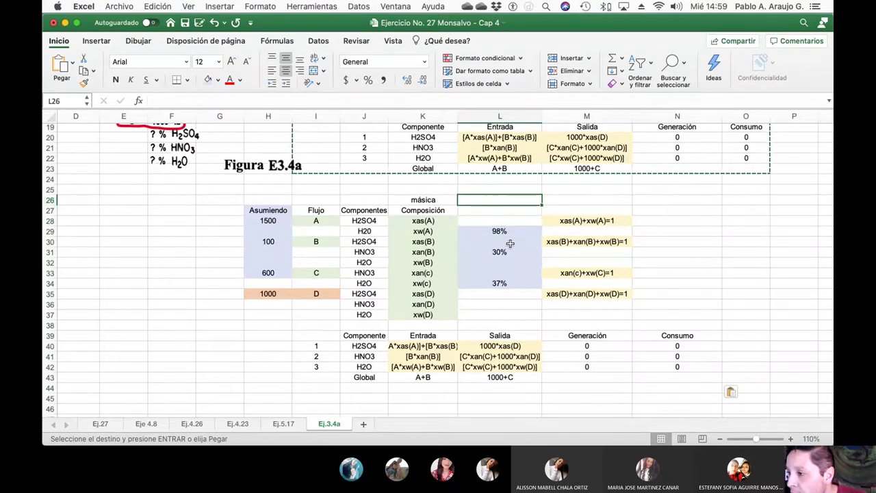
pyautogui.press('Down')
pyautogui.press('Left')
pyautogui.press('Left')
pyautogui.press('Left')
pyautogui.press('Left')
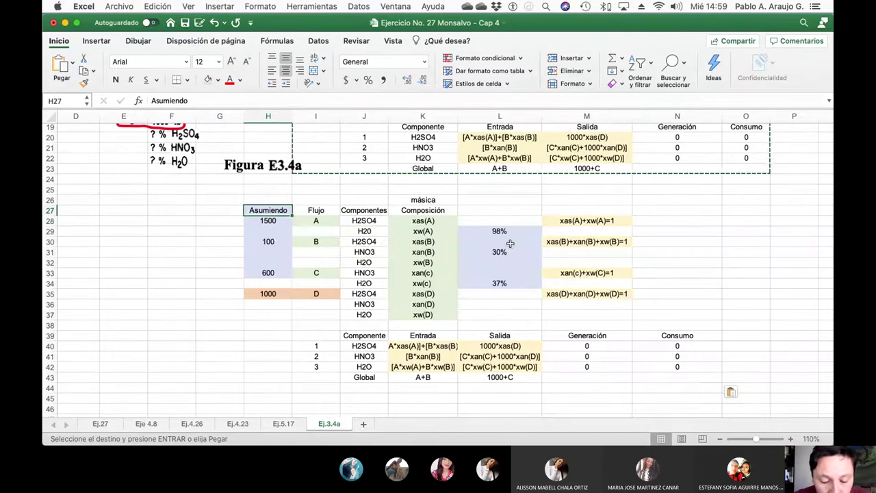
pyautogui.write('Valores')
pyautogui.press('Return')
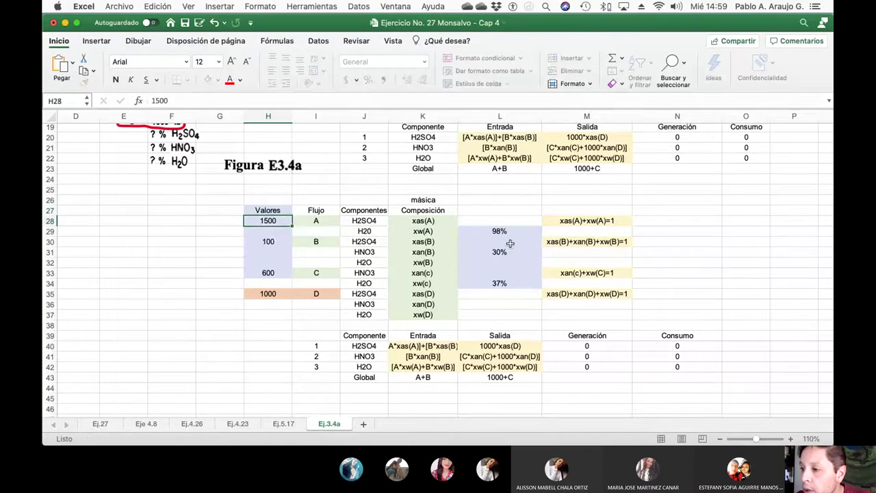
# Add the heading "Valores" in cell L27, beside the Composición column of the copied table
pyautogui.press('Right')
pyautogui.press('Right')
pyautogui.press('Right')
pyautogui.press('Right')
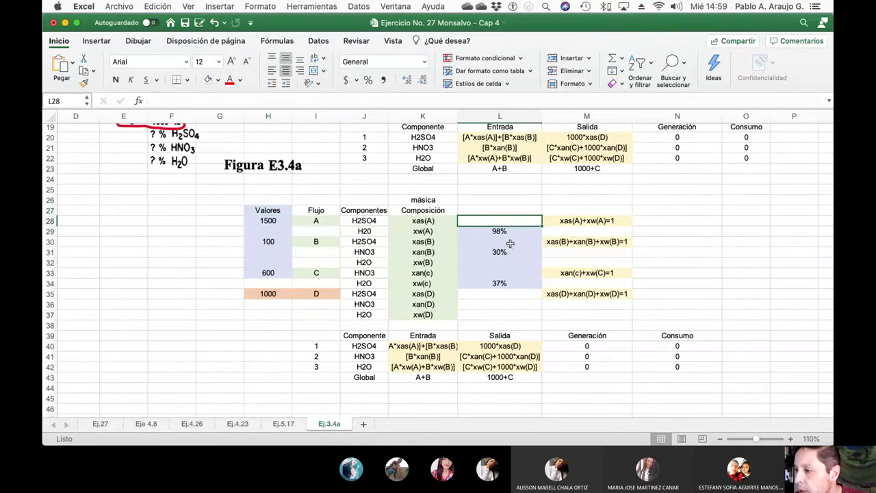
pyautogui.press('Up')
pyautogui.write('Valores')
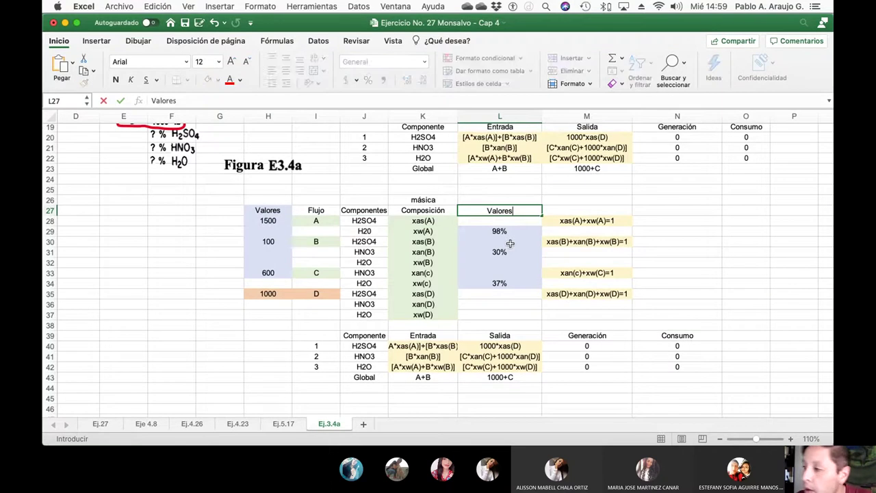
pyautogui.press('Return')
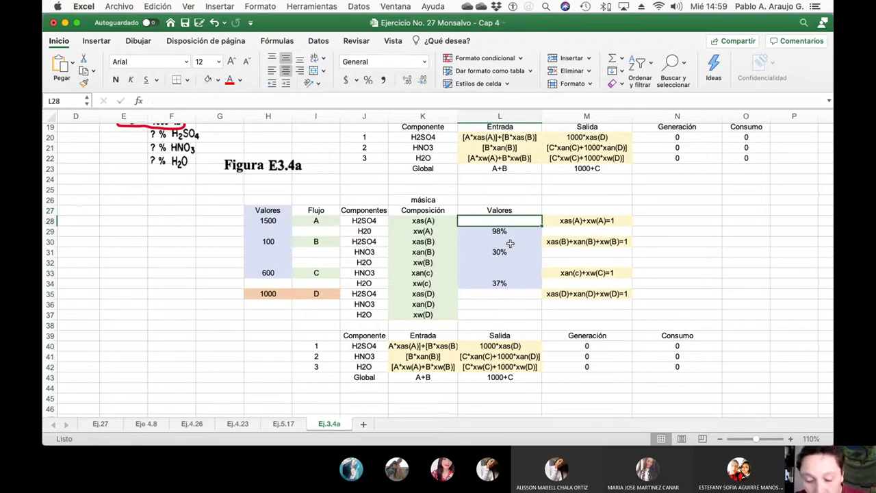
# Enter 0 as the xas(A) value in L28 and 0.98 as the xw(A) value in L29
pyautogui.write('0')
pyautogui.press('Return')
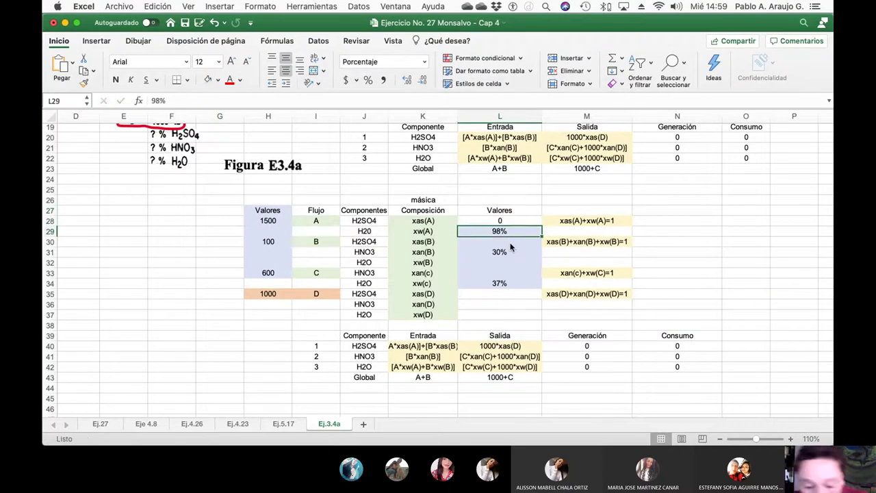
pyautogui.write('0.98')
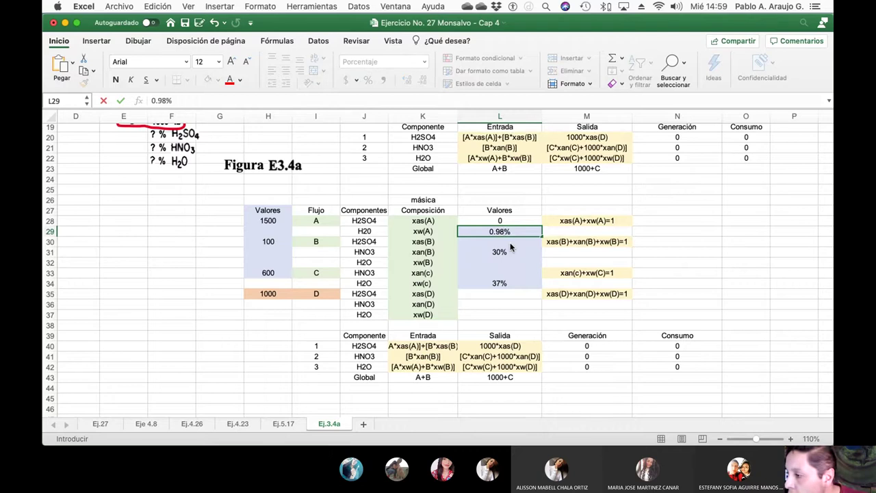
pyautogui.press('Delete')
pyautogui.press('Return')
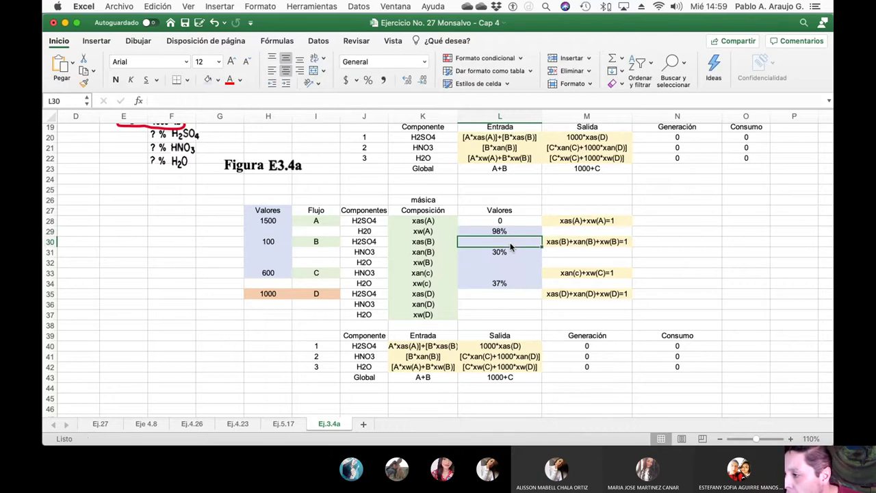
# Format the xw(A) value in L29 as a number with two decimal places
pyautogui.press('Up')
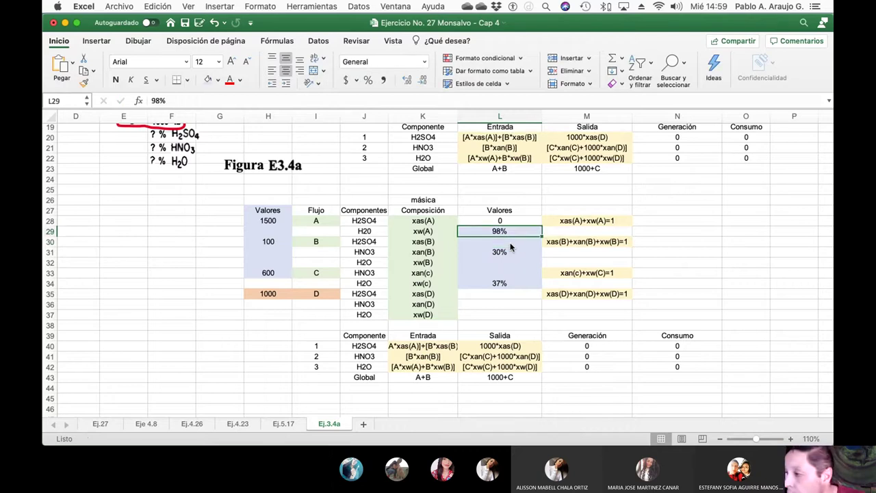
pyautogui.click(260, 6)
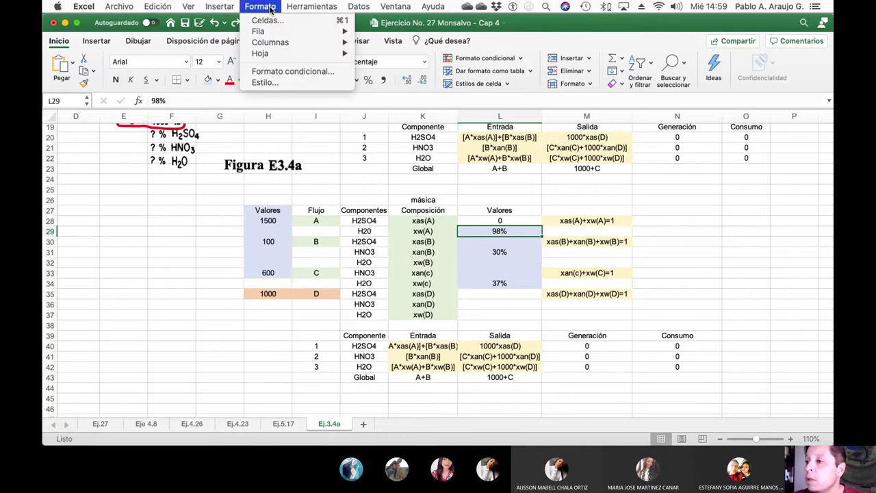
pyautogui.moveTo(289, 42)
pyautogui.click(286, 20)
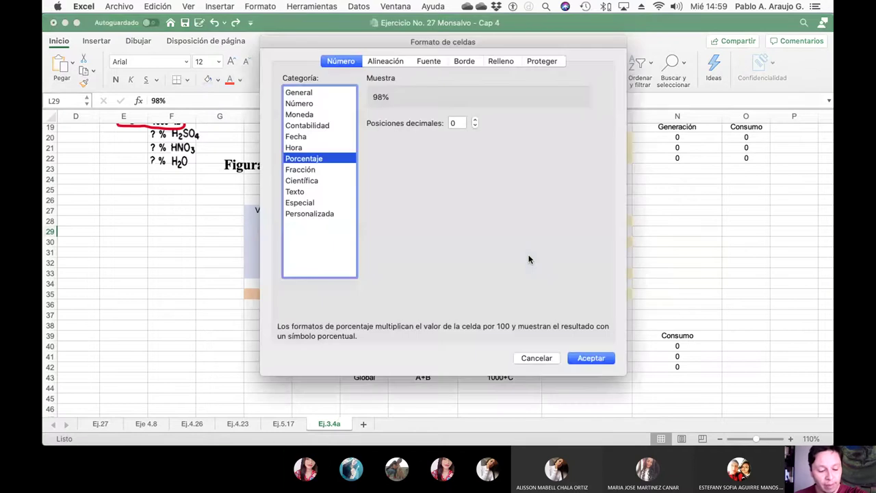
pyautogui.click(301, 104)
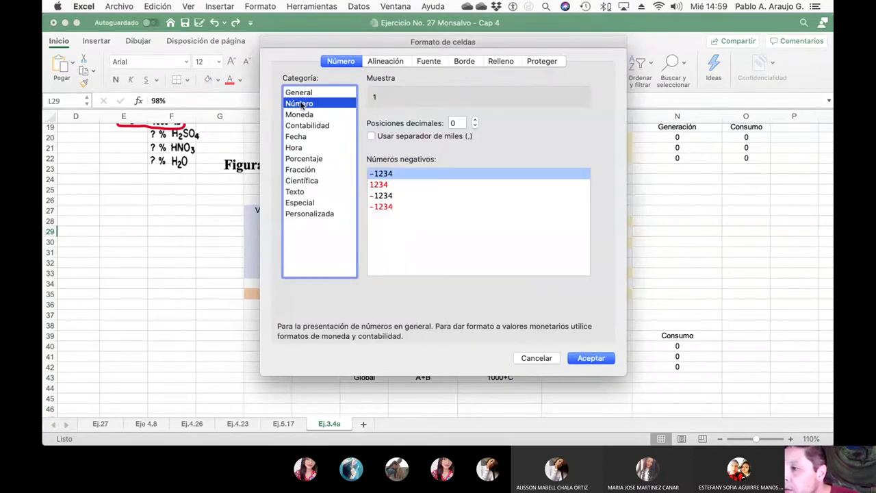
pyautogui.click(474, 119)
pyautogui.click(474, 119)
pyautogui.click(474, 119)
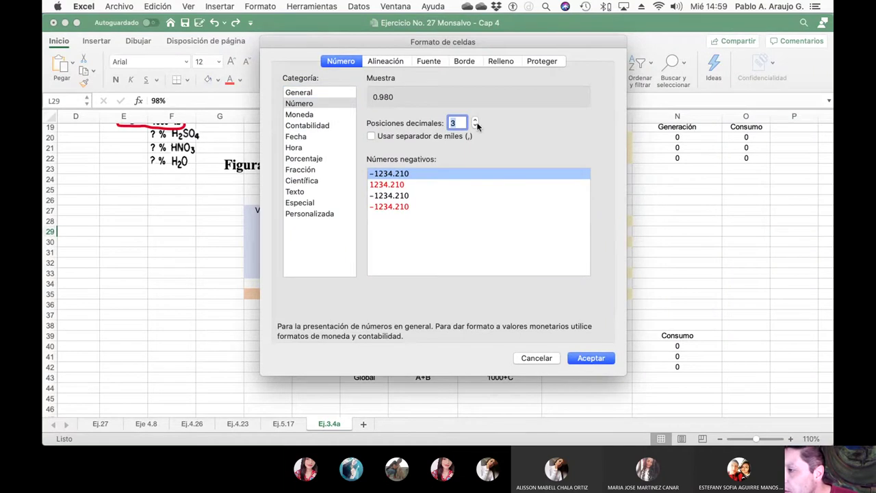
pyautogui.click(475, 124)
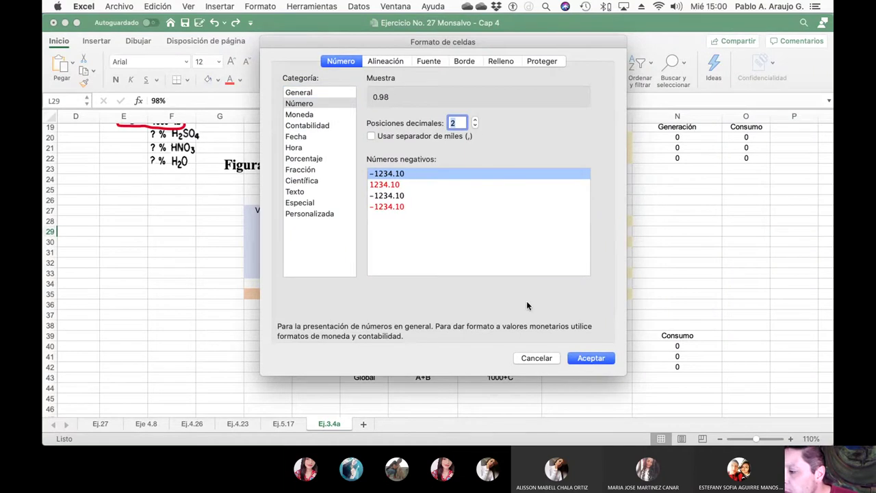
pyautogui.click(605, 361)
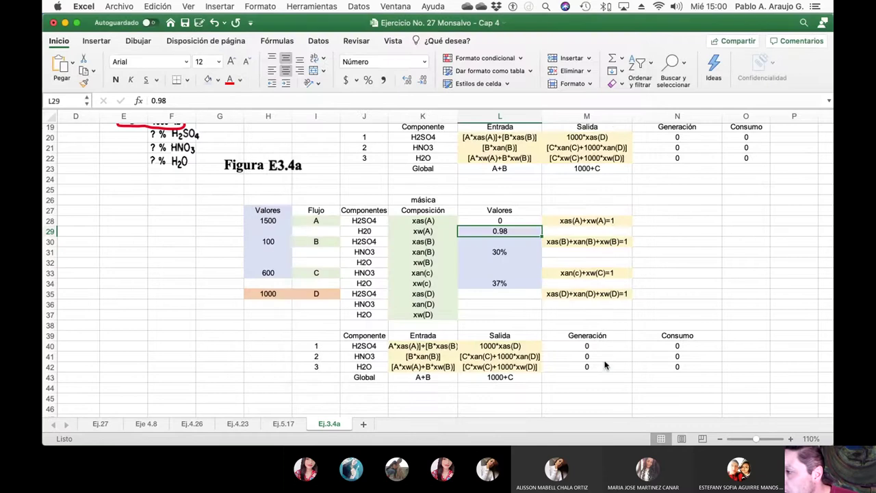
# Apply the number format with two decimal places to all composition values in L28:L37
pyautogui.moveTo(502, 221); pyautogui.dragTo(514, 316)
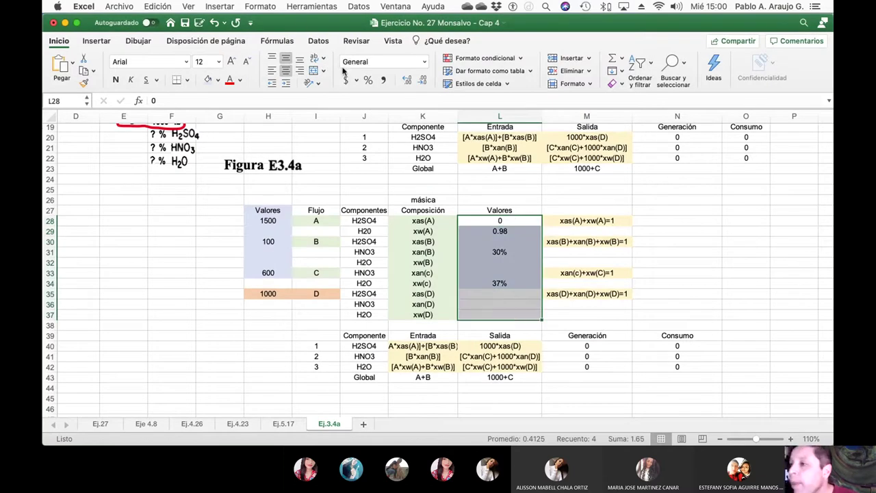
pyautogui.click(260, 6)
pyautogui.click(270, 23)
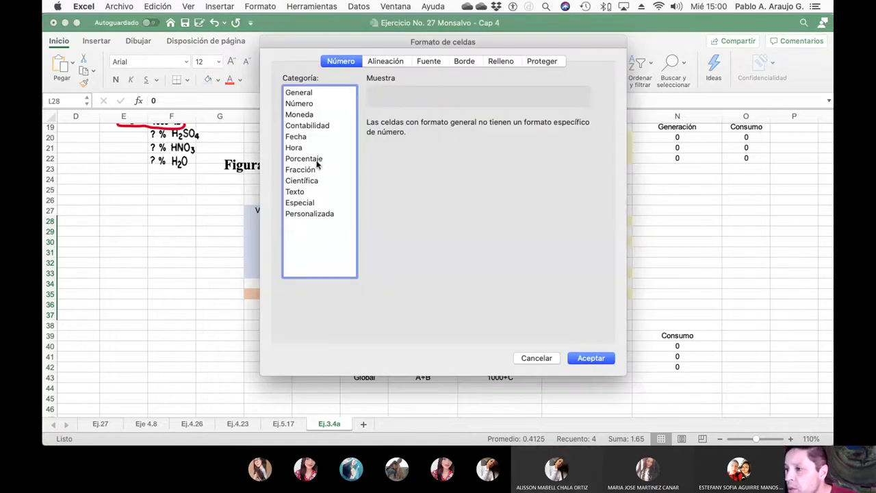
pyautogui.click(305, 108)
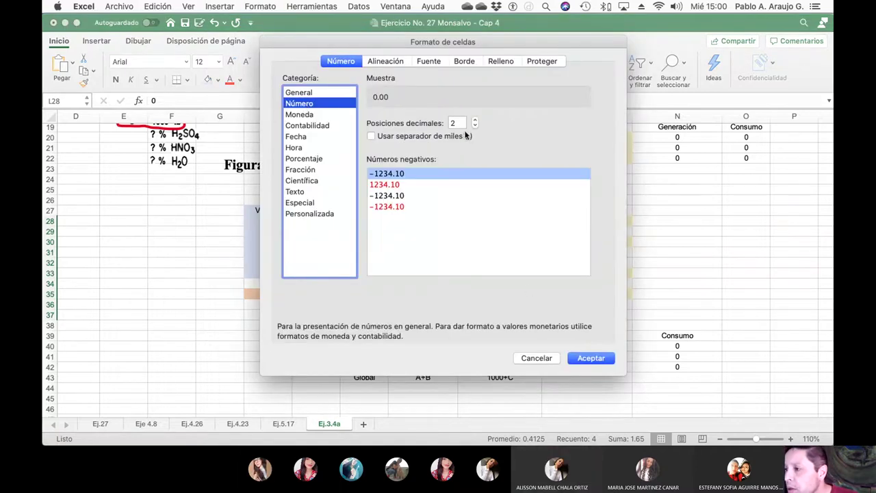
pyautogui.click(572, 357)
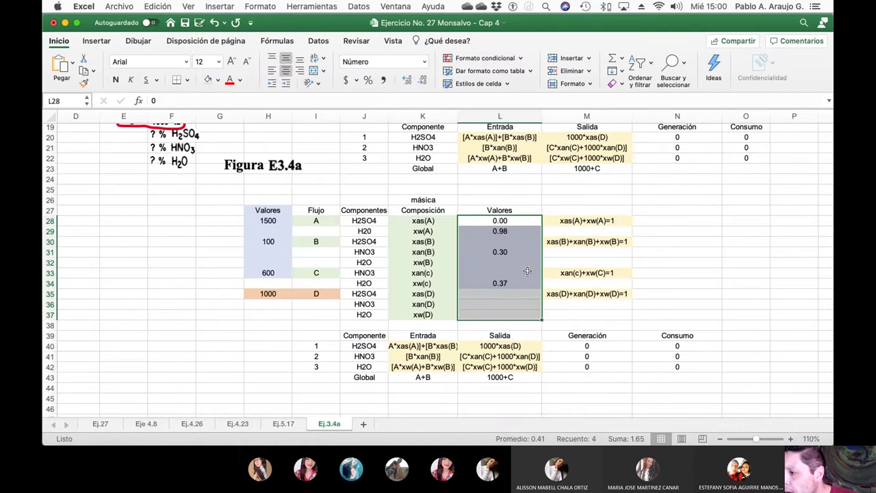
# Enter 0 as the value of xas(B), xw(B) and xan(c) in cells L30, L32 and L33
pyautogui.click(519, 245)
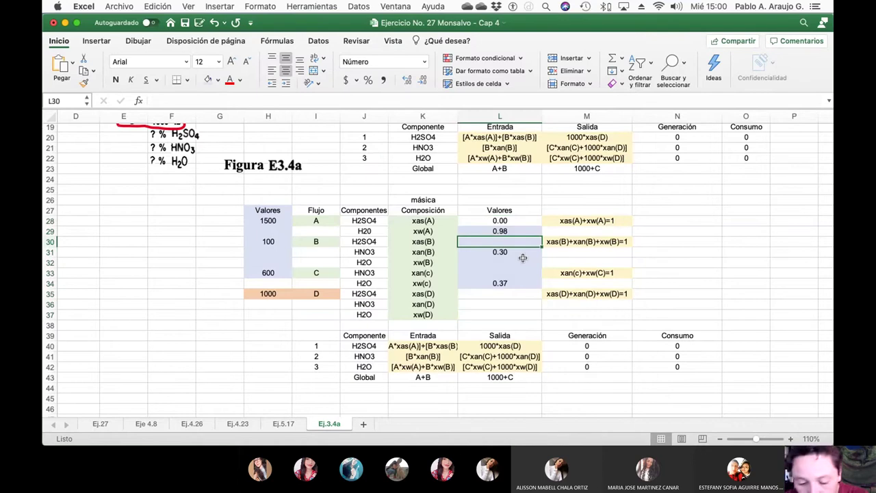
pyautogui.write('0')
pyautogui.press('Return')
pyautogui.press('Return')
pyautogui.write('0')
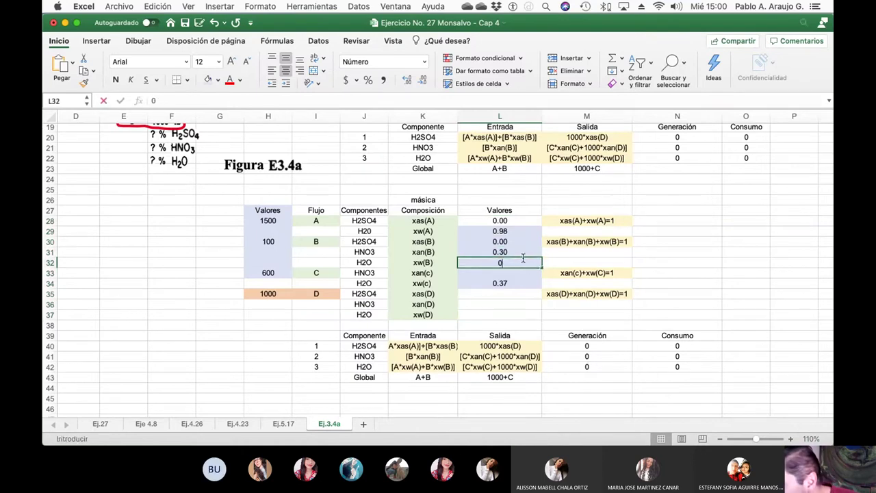
pyautogui.press('Return')
pyautogui.write('0')
pyautogui.press('Return')
pyautogui.press('Return')
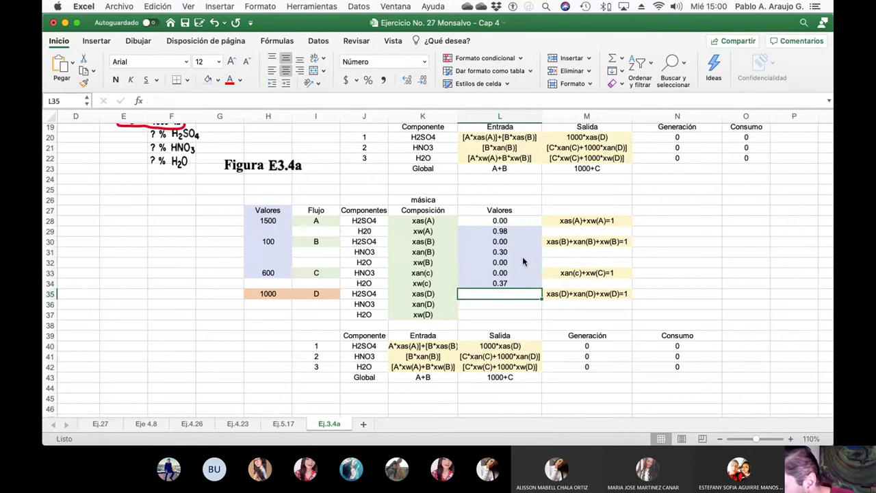
# Enter 0 as the value of xas(D), xan(D) and xw(D) in cells L35 to L37
pyautogui.write('0')
pyautogui.press('Return')
pyautogui.write('0')
pyautogui.press('Return')
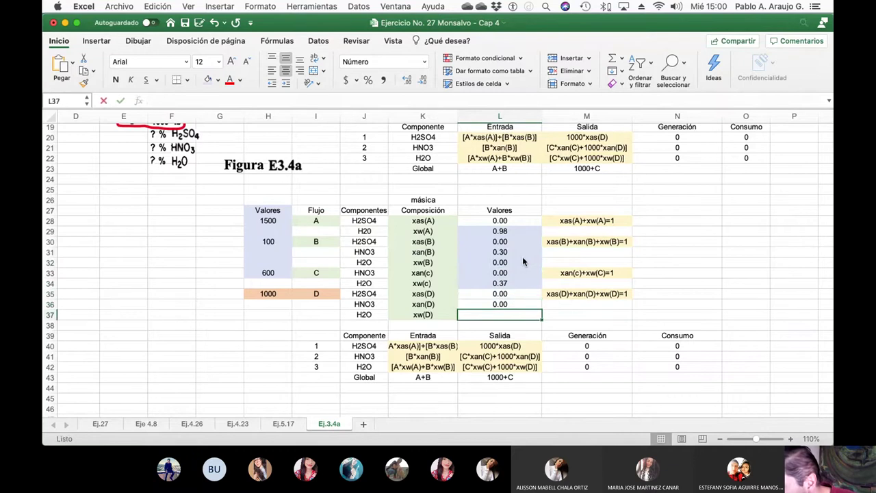
pyautogui.write('0')
pyautogui.press('Return')
# Remove the fill colour from the xas(B) value in cell L30
pyautogui.press('Up')
pyautogui.press('Up')
pyautogui.press('Up')
pyautogui.press('Up')
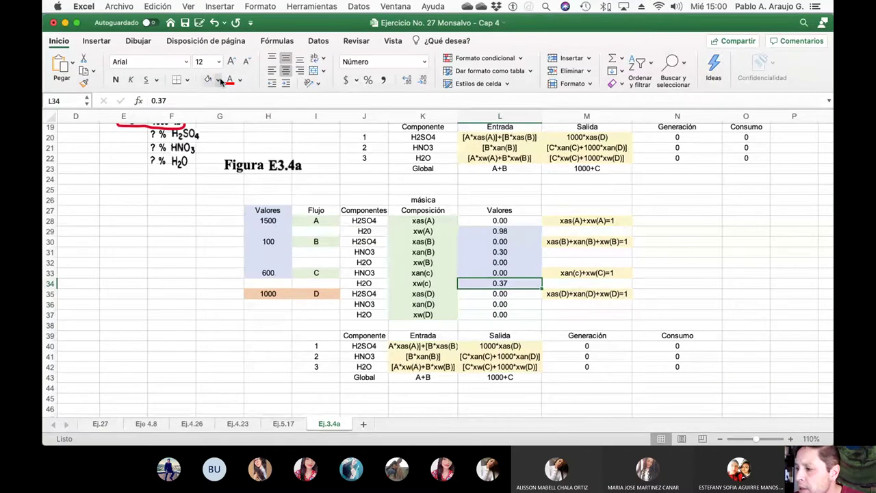
pyautogui.click(527, 241)
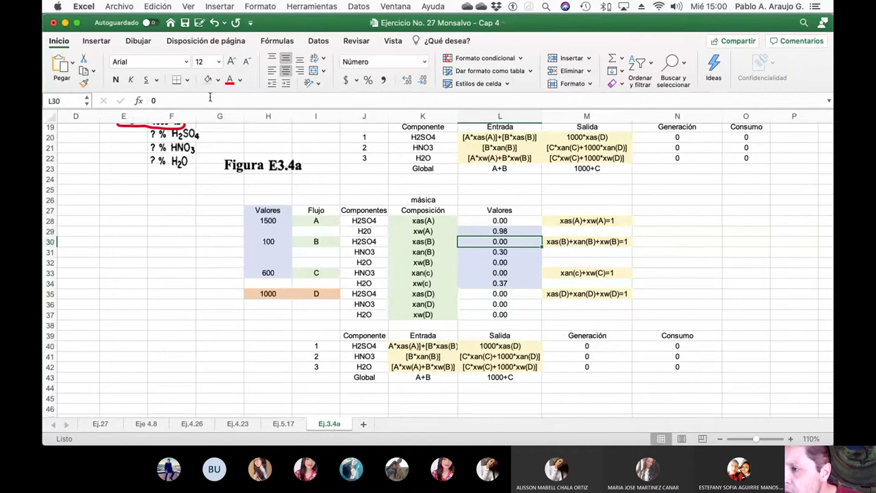
pyautogui.click(218, 80)
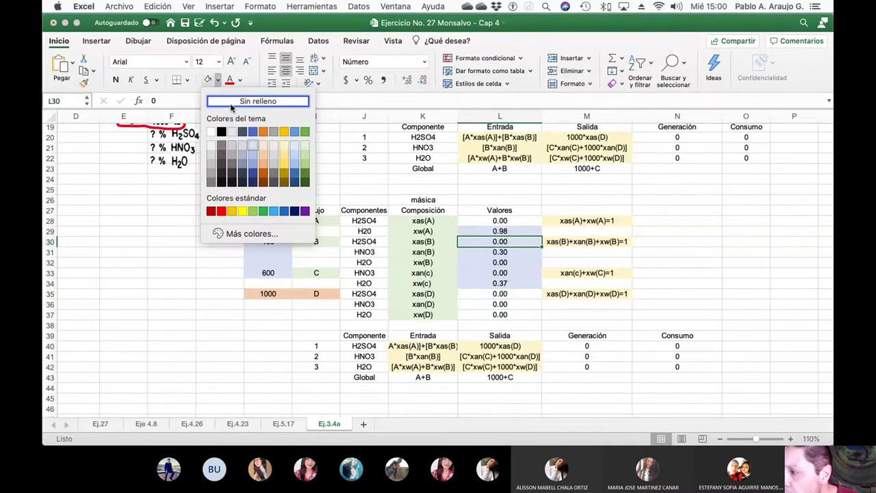
pyautogui.click(231, 101)
# Remove the fill colour from the xw(B) and xan(c) values in L32:L33 and widen column K to fit its expressions
pyautogui.press('Down')
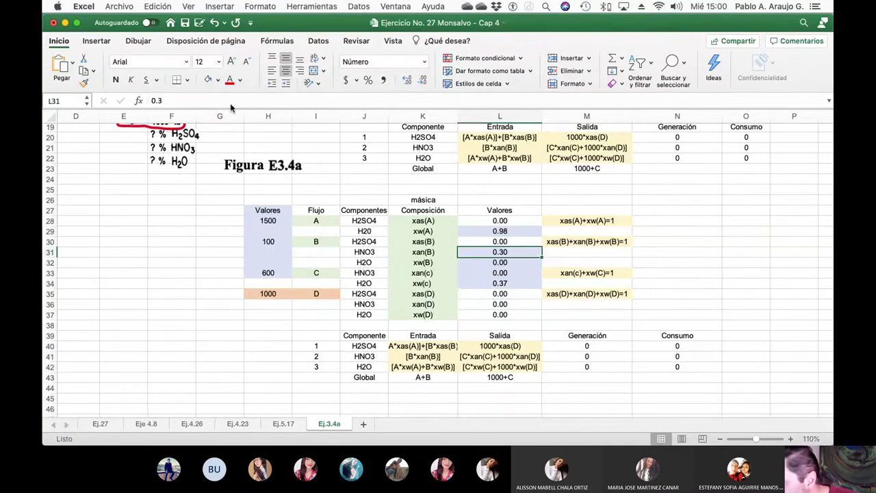
pyautogui.press('Down')
pyautogui.hotkey('shift', 'Down')
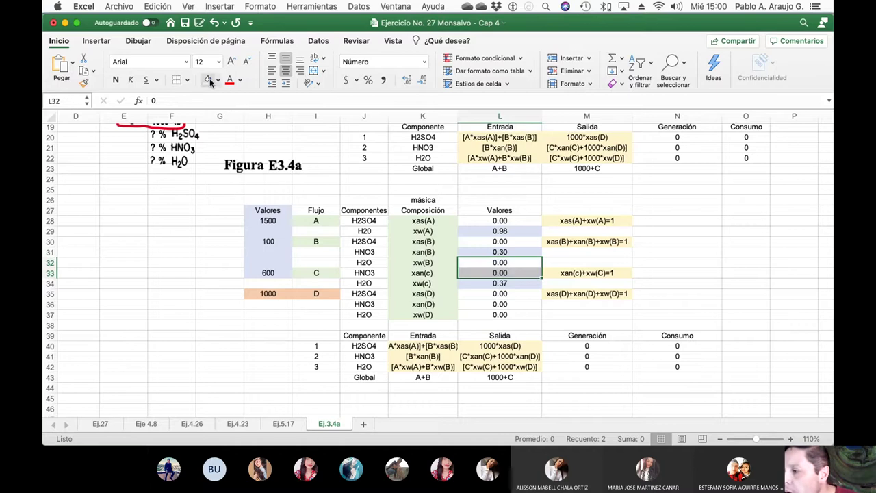
pyautogui.click(745, 273)
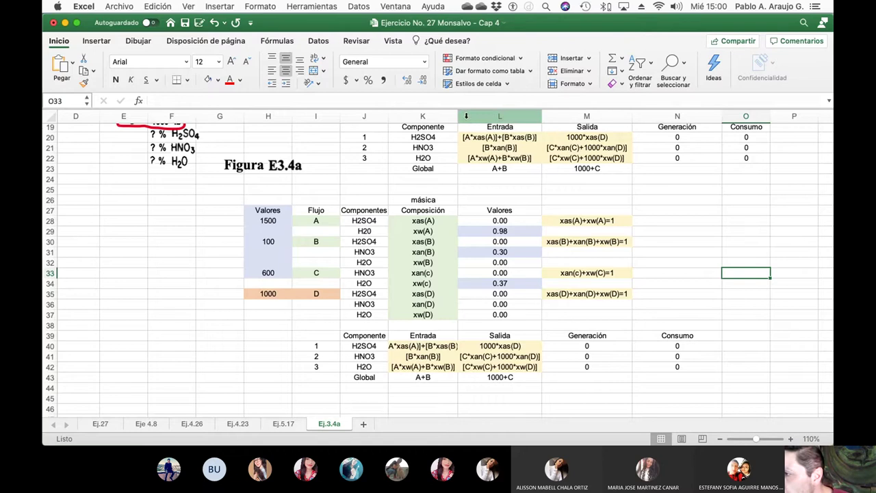
pyautogui.moveTo(458, 116); pyautogui.dragTo(468, 115)
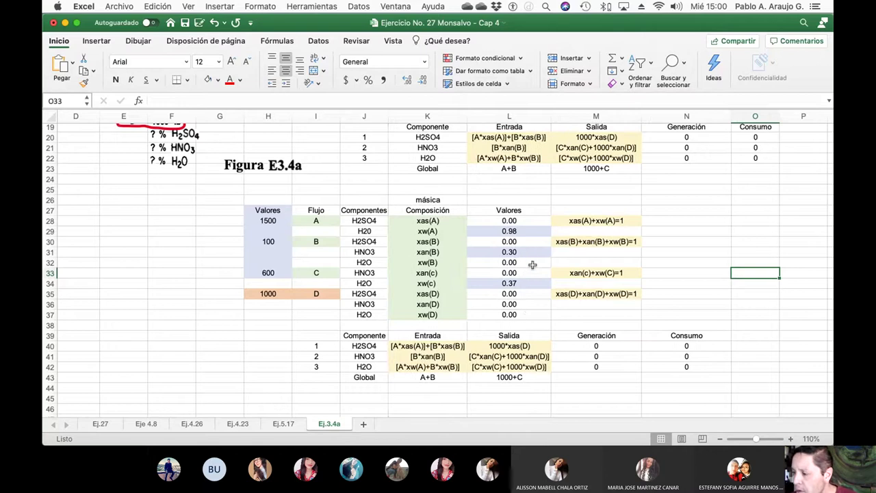
# Review the numeric composition values of streams A to D in cells L28:L37
pyautogui.click(531, 222)
pyautogui.press('Down')
pyautogui.press('Down')
pyautogui.press('Down')
pyautogui.press('Down')
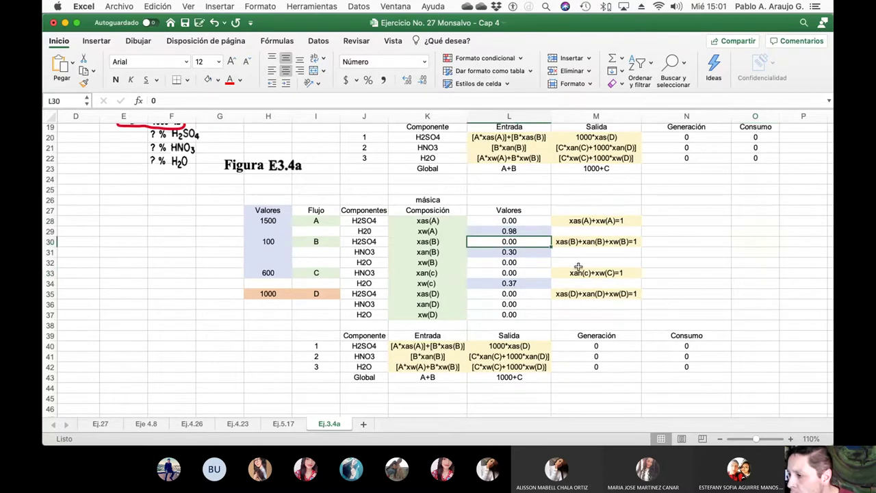
pyautogui.press('Down')
pyautogui.press('Down')
pyautogui.press('Down')
pyautogui.press('Down')
pyautogui.press('Down')
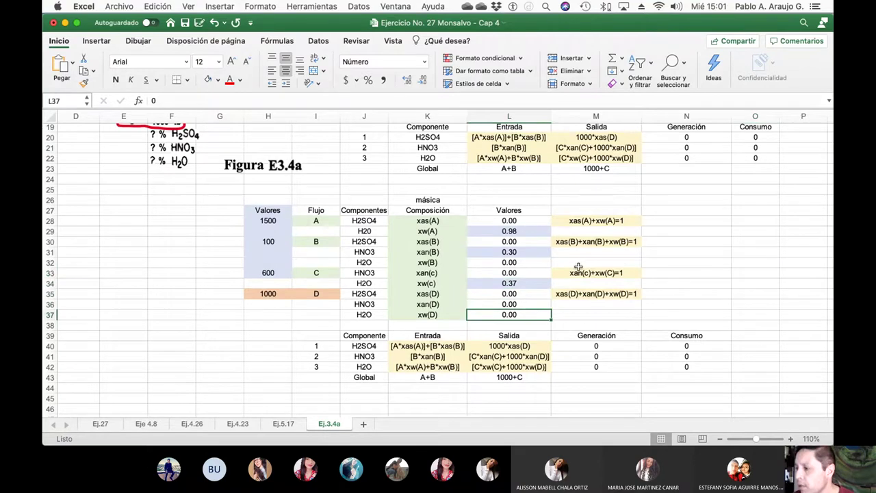
# Review the composition-sum equations in M28:M35 and the Salida expressions of the lower balance table down to L43
pyautogui.click(595, 221)
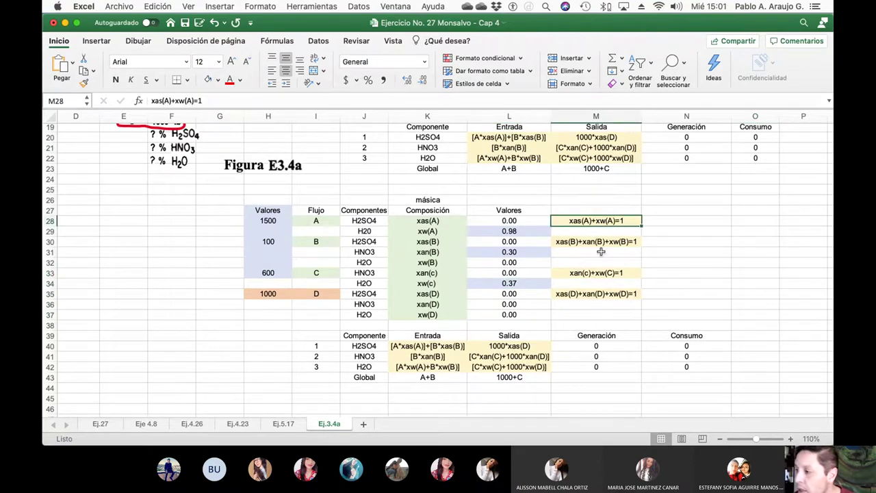
pyautogui.press('Down')
pyautogui.press('Down')
pyautogui.press('Down')
pyautogui.press('Down')
pyautogui.press('Down')
pyautogui.press('Down')
pyautogui.press('Down')
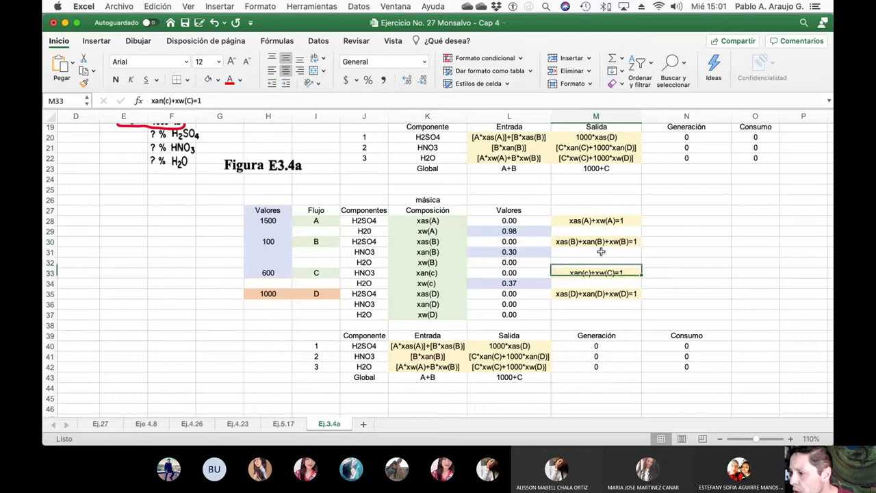
pyautogui.press('Down')
pyautogui.press('Down')
pyautogui.press('Down')
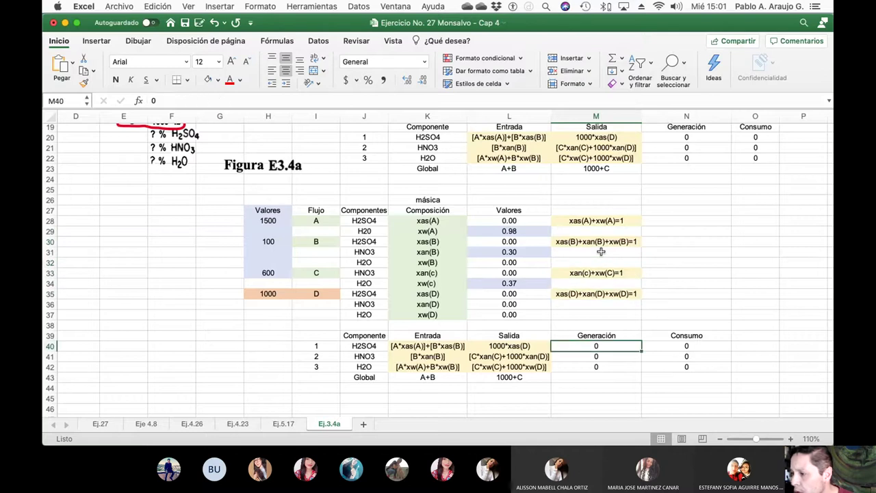
pyautogui.press('Left')
pyautogui.press('Down')
pyautogui.press('Down')
pyautogui.press('Down')
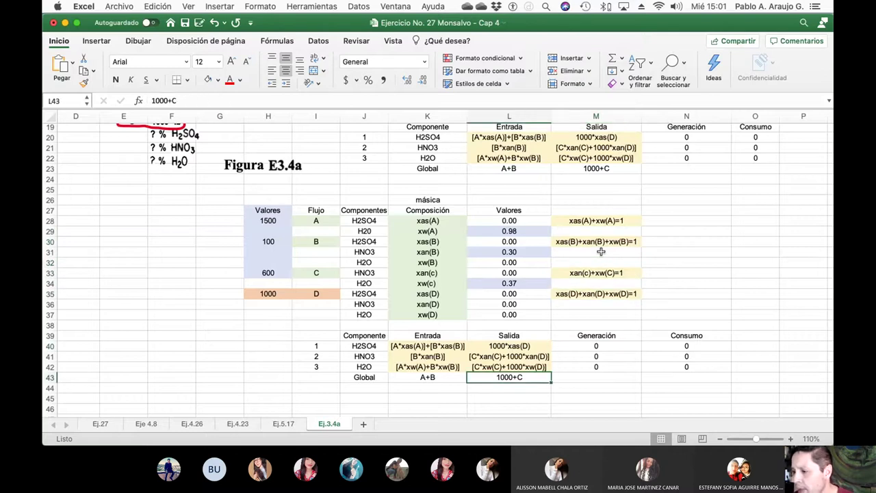
pyautogui.press('Down')
pyautogui.press('Down')
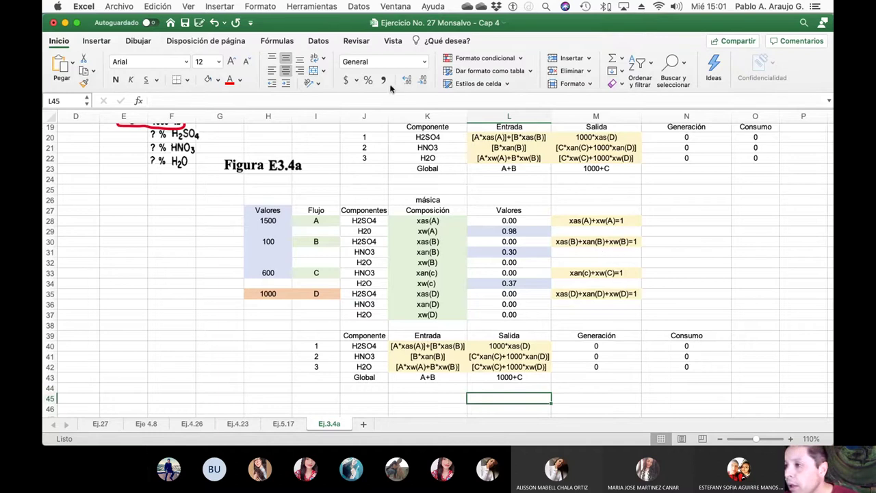
# Launch Solver for the Ej.3.4a sheet and quit Safari, which covers the workbook
pyautogui.click(306, 7)
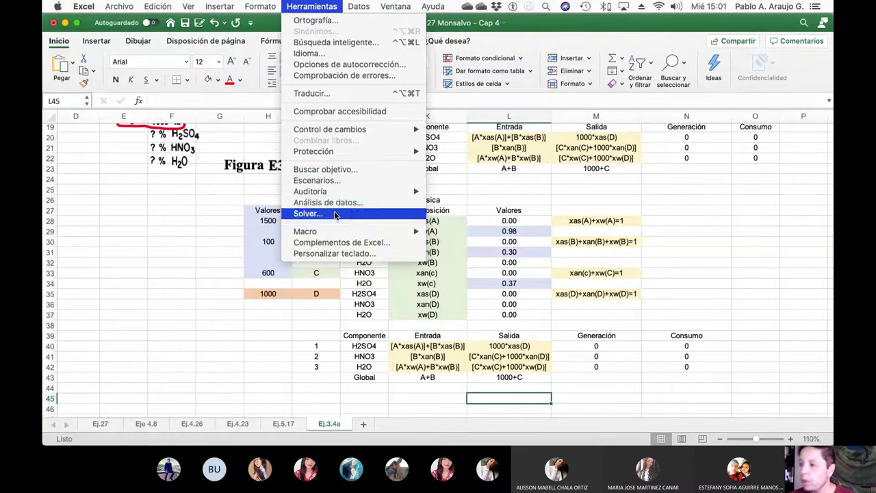
pyautogui.press('super+Tab')
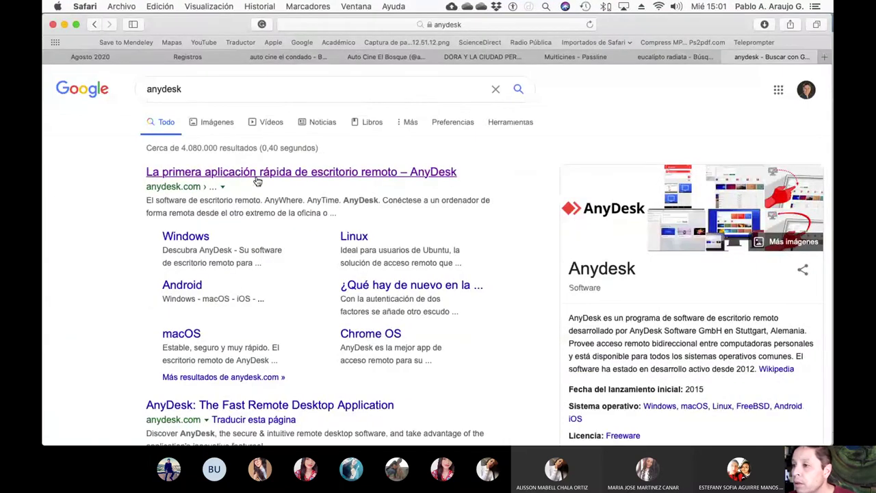
pyautogui.click(88, 7)
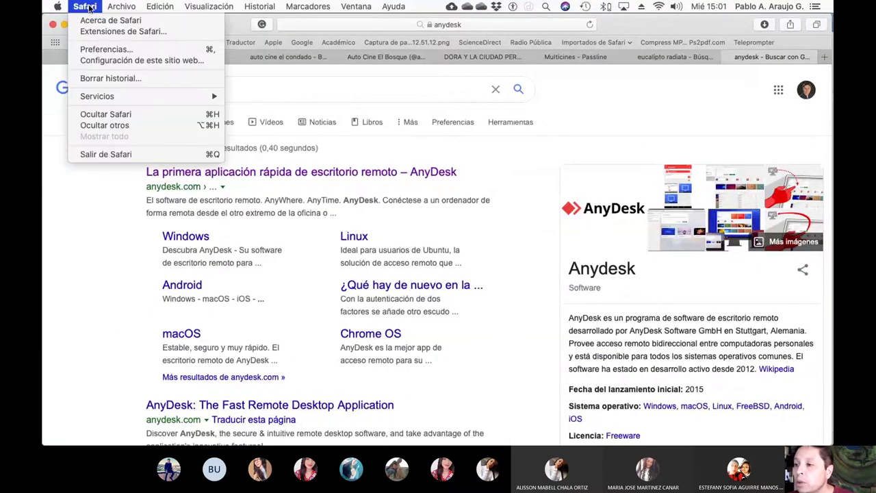
pyautogui.click(150, 153)
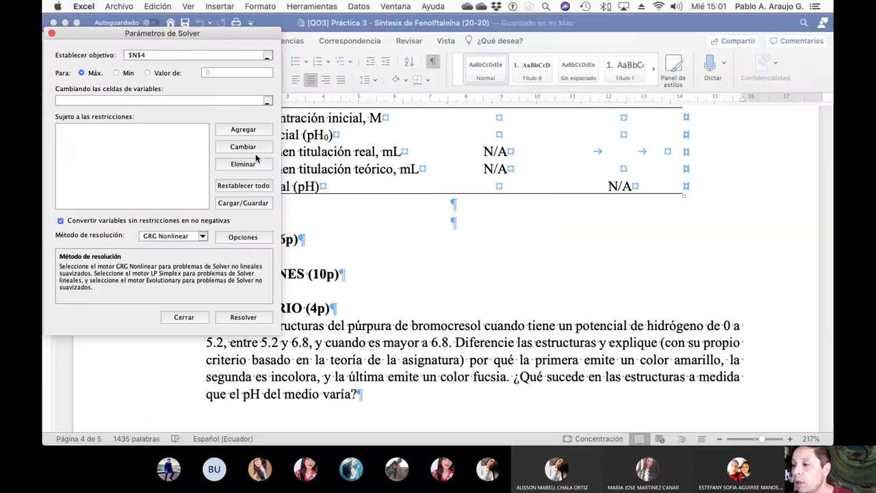
# Quit Word, saving the changes to the document "[QO2] Práctica 4 - Teñido de Fibras Textiles (20-20)"
pyautogui.click(280, 23)
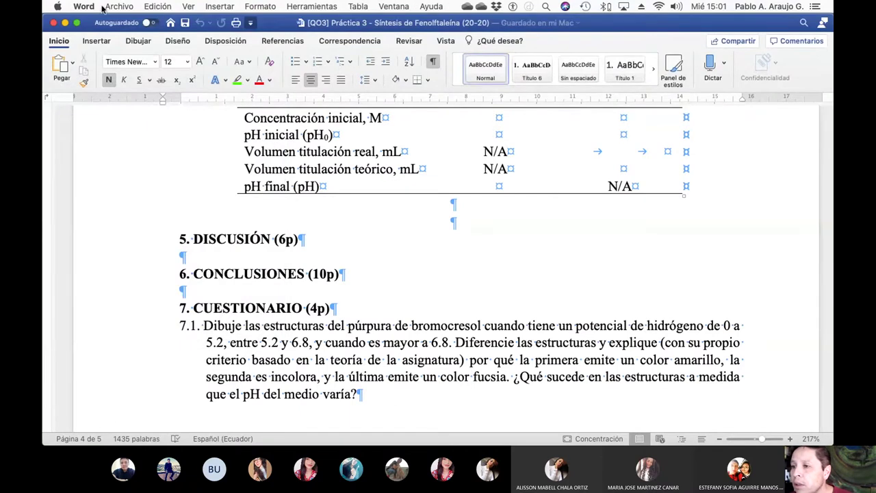
pyautogui.click(95, 7)
pyautogui.press('Escape')
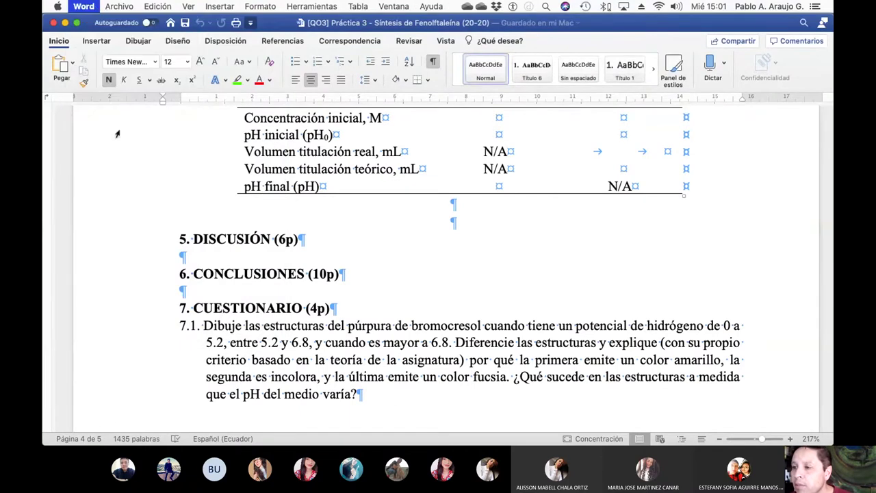
pyautogui.press('super+q')
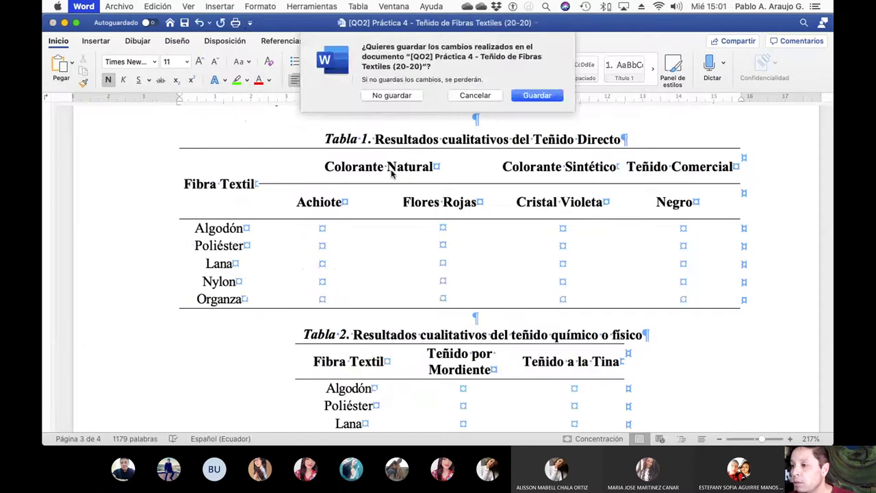
pyautogui.click(539, 96)
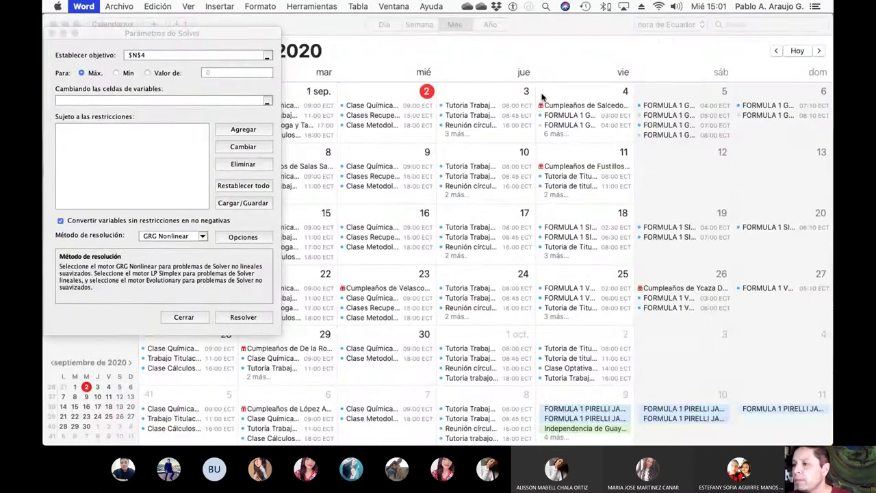
# Acknowledge the pending event-change notification in Calendar and quit Calendar
pyautogui.click(100, 21)
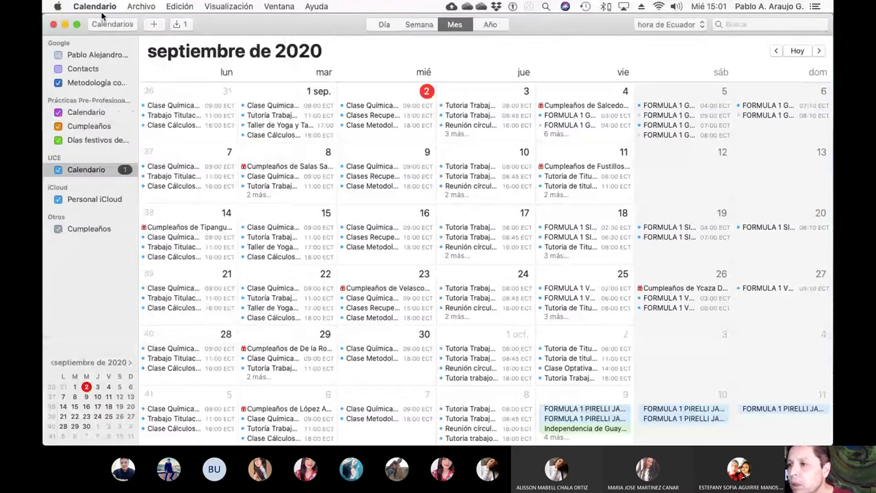
pyautogui.click(179, 24)
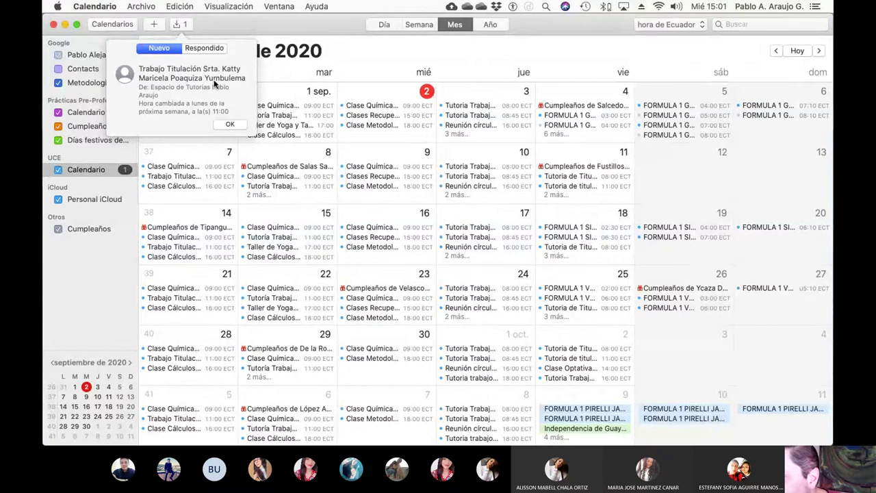
pyautogui.click(230, 124)
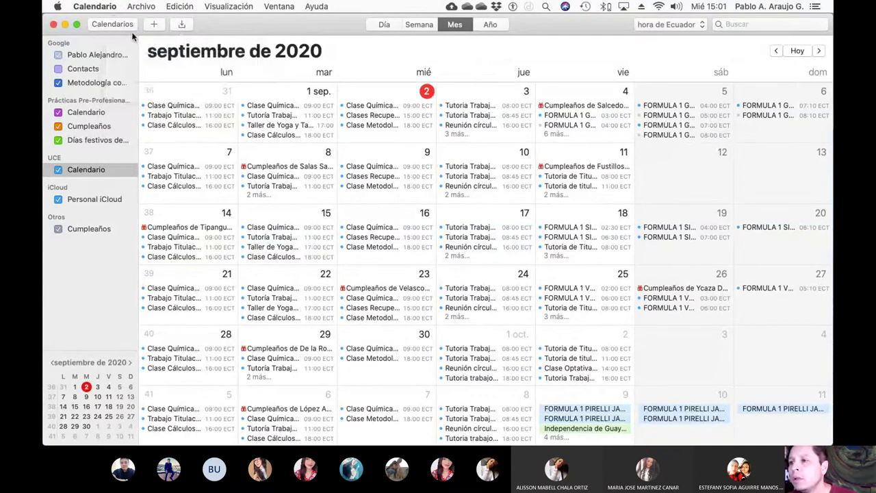
pyautogui.click(94, 6)
pyautogui.click(137, 143)
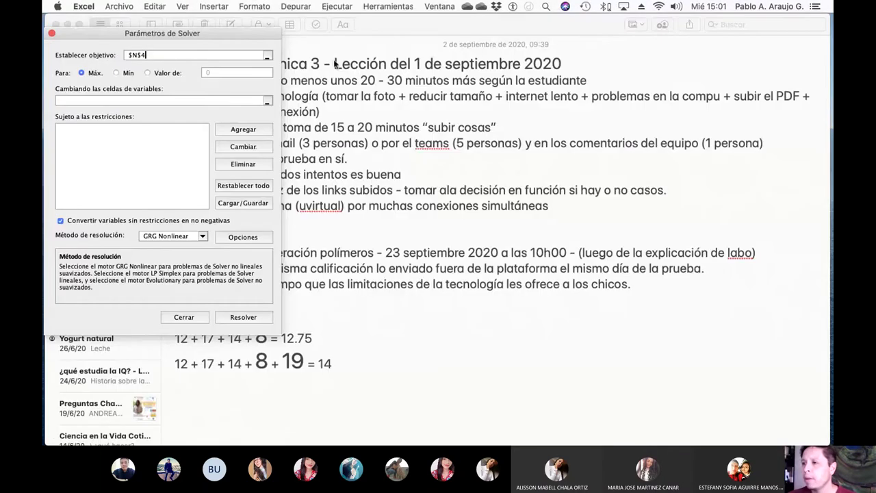
# Bring the Notes window to the front and quit Notes
pyautogui.click(387, 29)
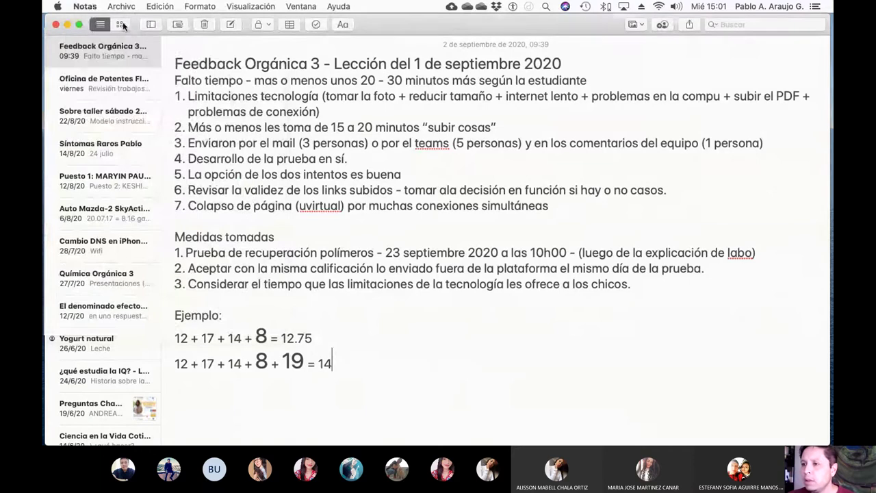
pyautogui.click(86, 7)
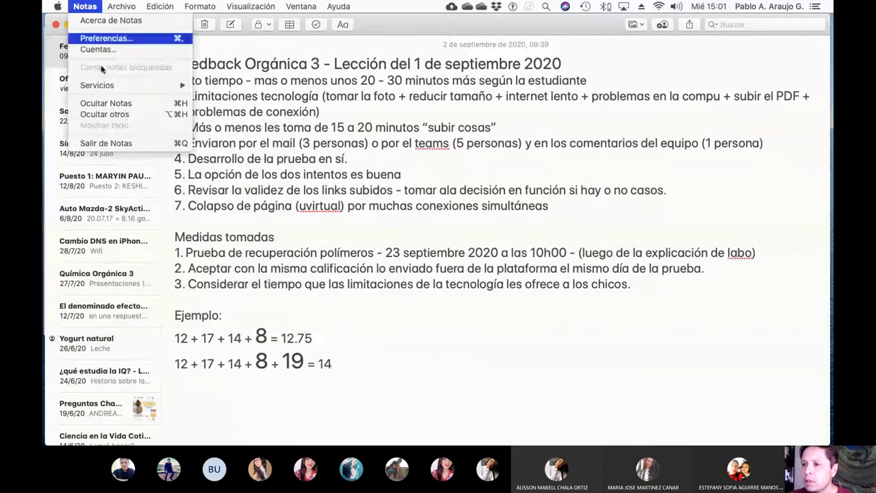
pyautogui.click(106, 144)
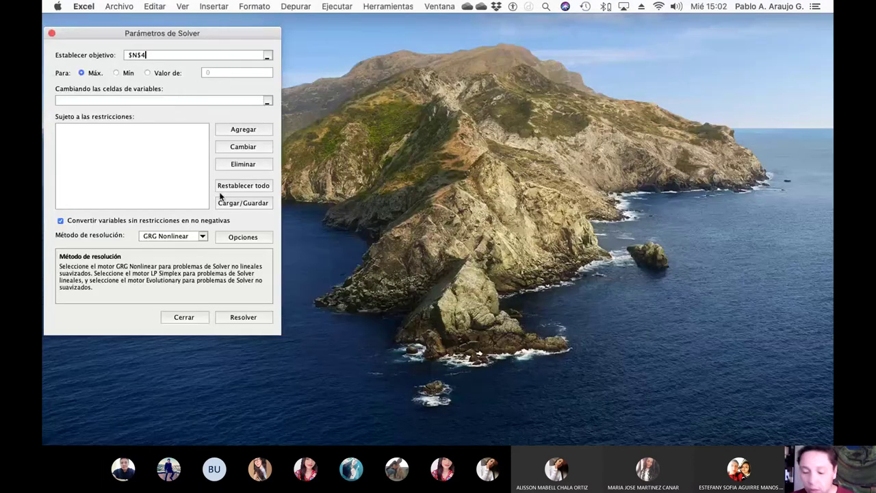
# Move the Solver parameters dialog to the desktop Escritorio 12 and switch to that desktop
pyautogui.hotkey('ctrl', 'Up')
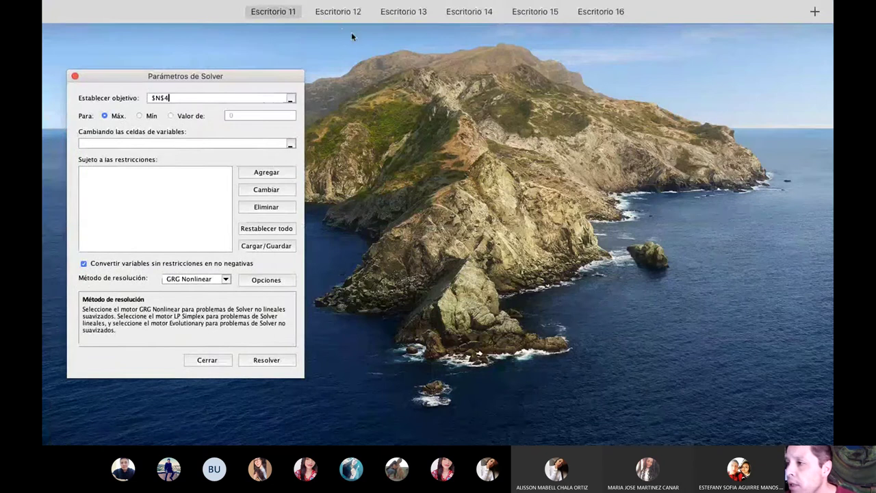
pyautogui.moveTo(268, 192); pyautogui.dragTo(260, 46)
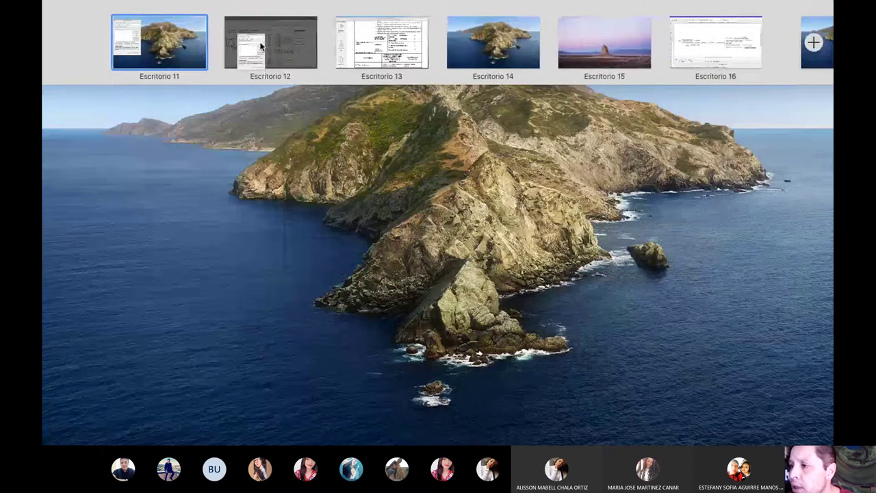
pyautogui.click(260, 46)
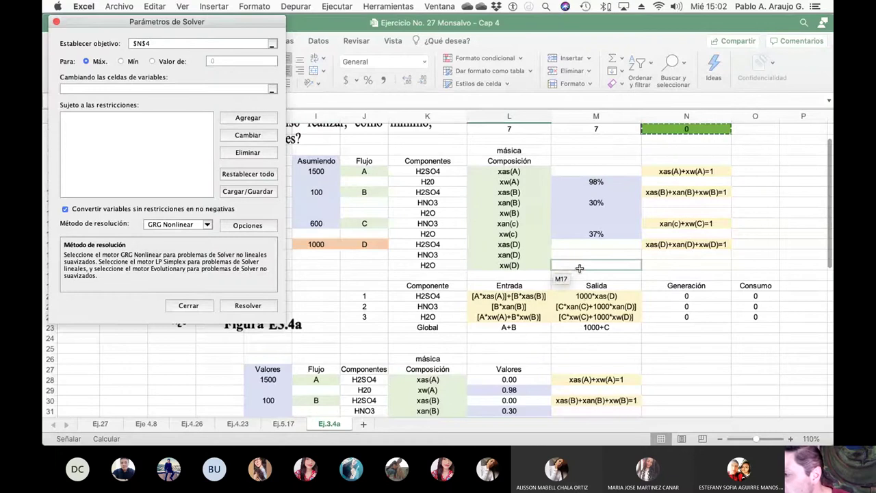
# Bring the numeric-value tables into view behind the Solver parameters dialog and close the dialog without solving
pyautogui.scroll(-5, 579, 272)
pyautogui.scroll(-2, 579, 271)
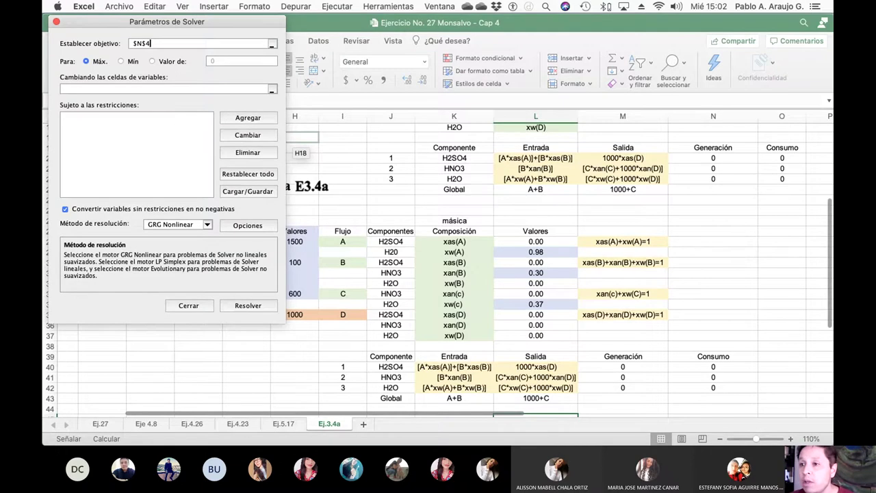
pyautogui.click(117, 22)
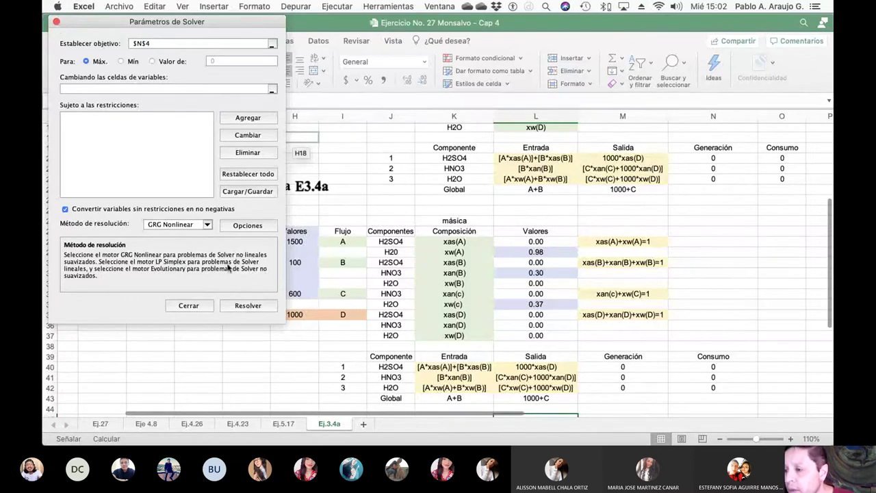
pyautogui.click(194, 306)
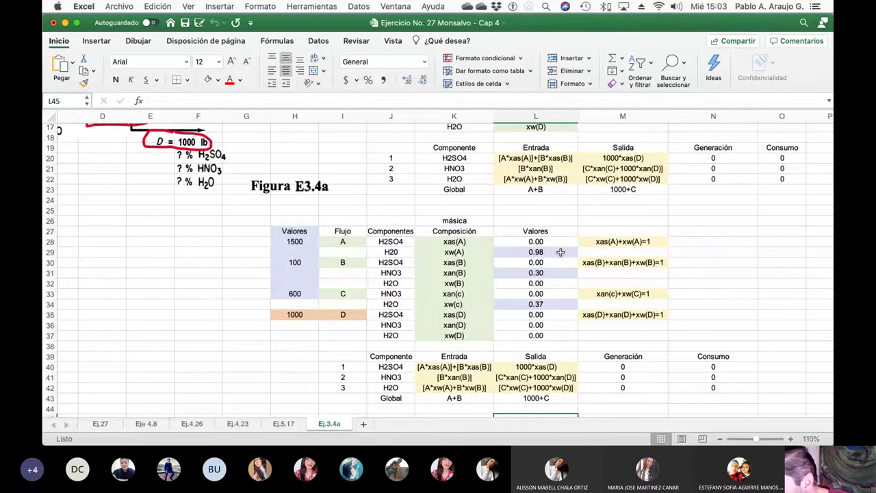
# Enter 1 in cell N28 as the target value for stream A's composition equation
pyautogui.click(700, 243)
pyautogui.write('1')
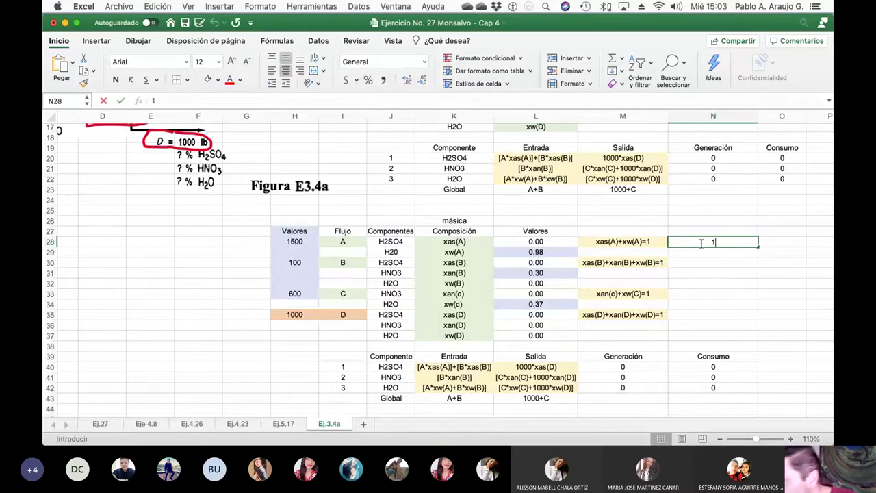
pyautogui.click(454, 262)
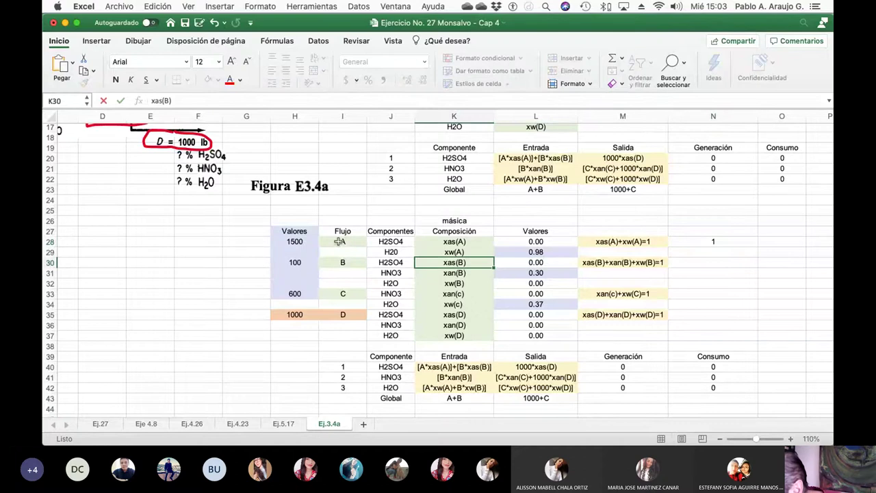
# Add outside borders around each stream's block of rows, A through D, in the numeric-value table (I28:L37)
pyautogui.moveTo(345, 243); pyautogui.dragTo(541, 253)
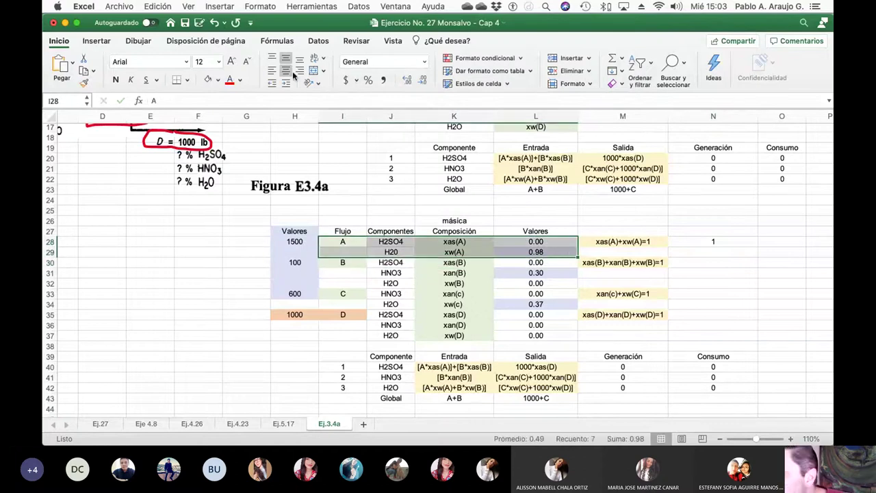
pyautogui.click(188, 81)
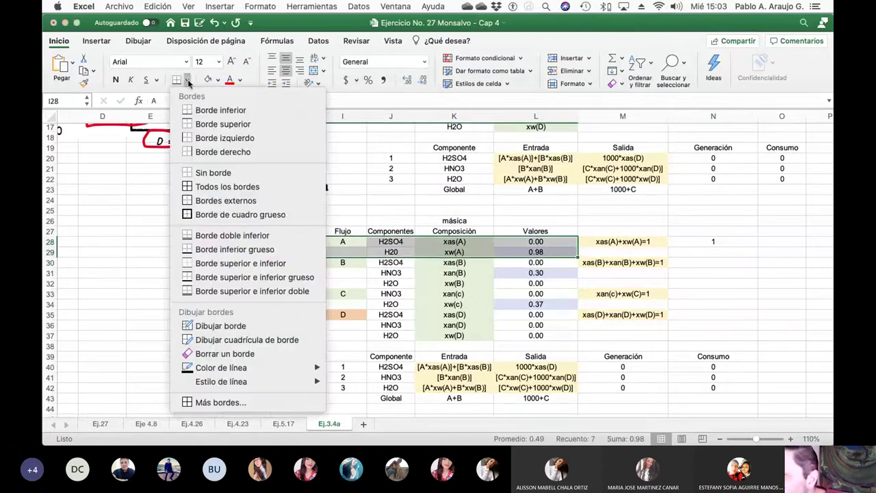
pyautogui.click(231, 202)
pyautogui.moveTo(331, 264); pyautogui.dragTo(563, 279)
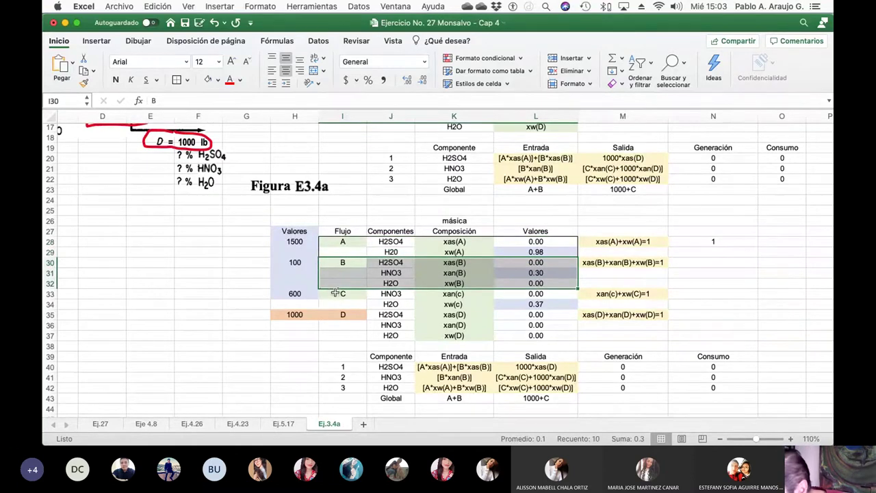
pyautogui.moveTo(338, 293); pyautogui.dragTo(540, 308)
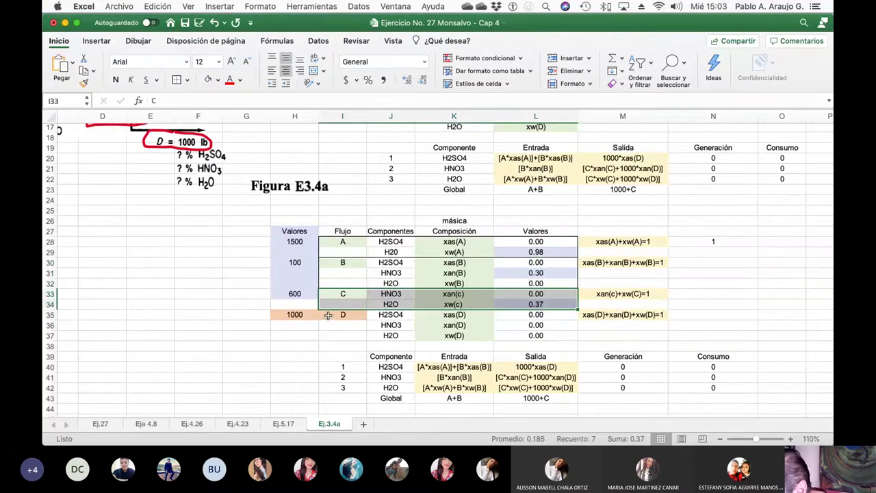
pyautogui.moveTo(330, 316); pyautogui.dragTo(537, 335)
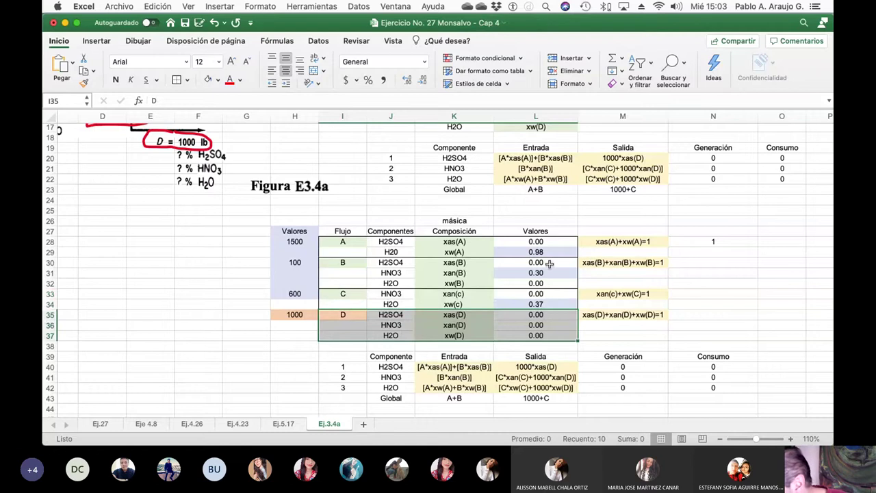
# Enter 1 in cells N30, N33 and N35 as the target values for the composition equations of streams B, C and D
pyautogui.click(705, 262)
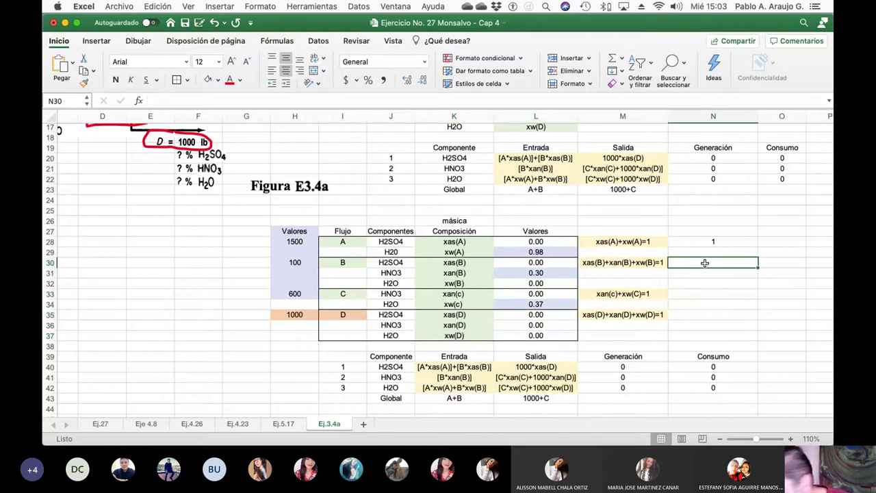
pyautogui.write('1')
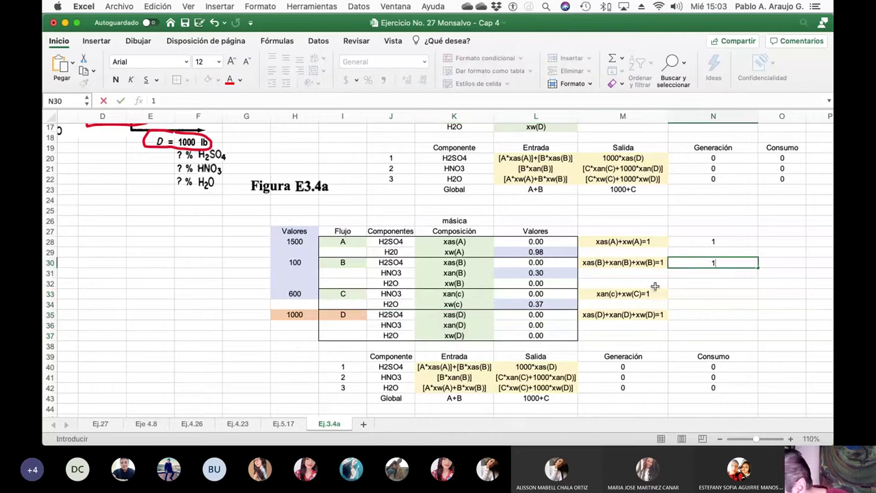
pyautogui.click(694, 293)
pyautogui.write('1')
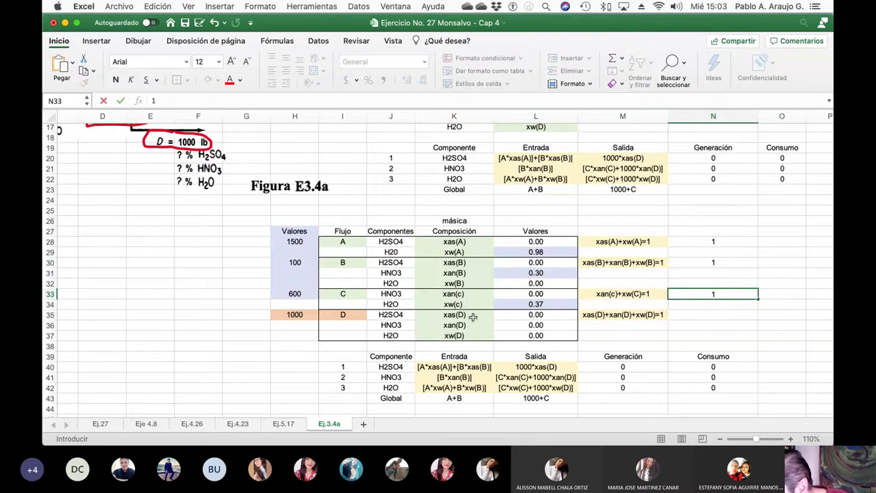
pyautogui.click(695, 317)
pyautogui.write('1')
pyautogui.click(684, 337)
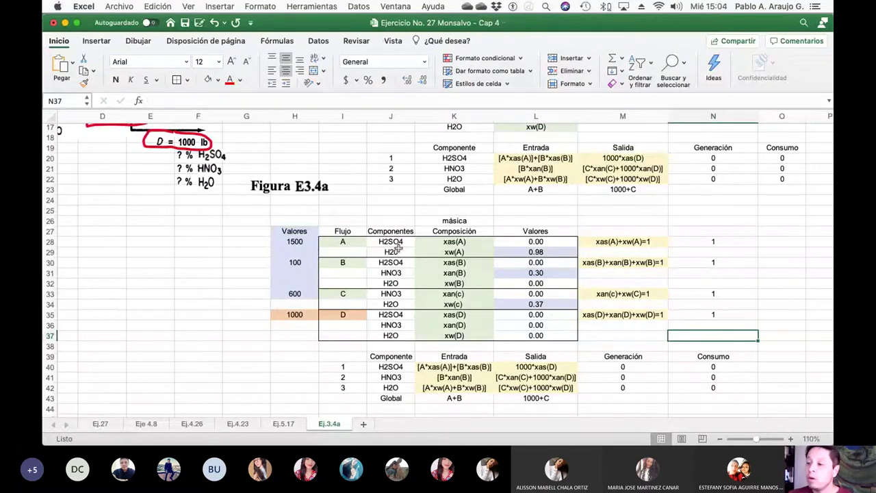
pyautogui.click(297, 7)
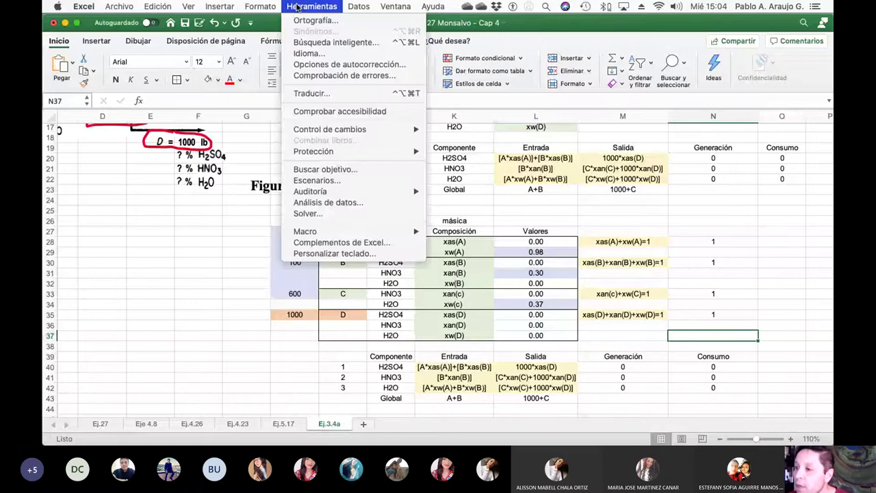
pyautogui.click(329, 216)
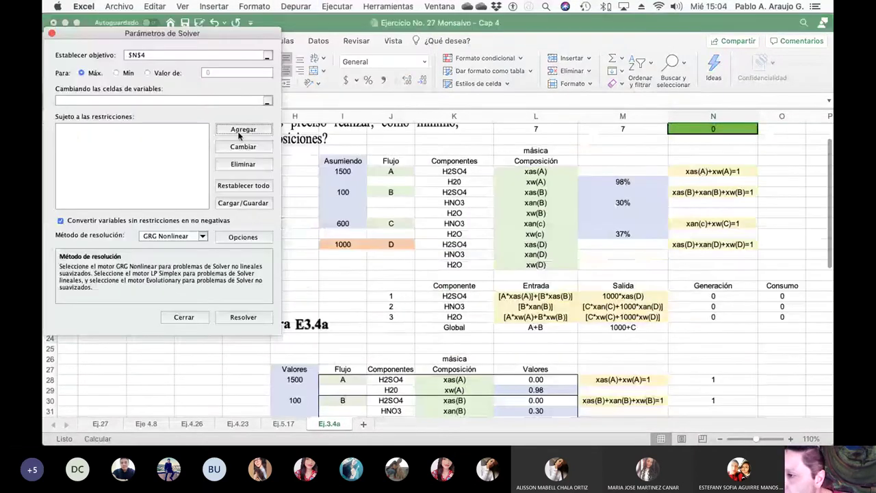
pyautogui.click(240, 134)
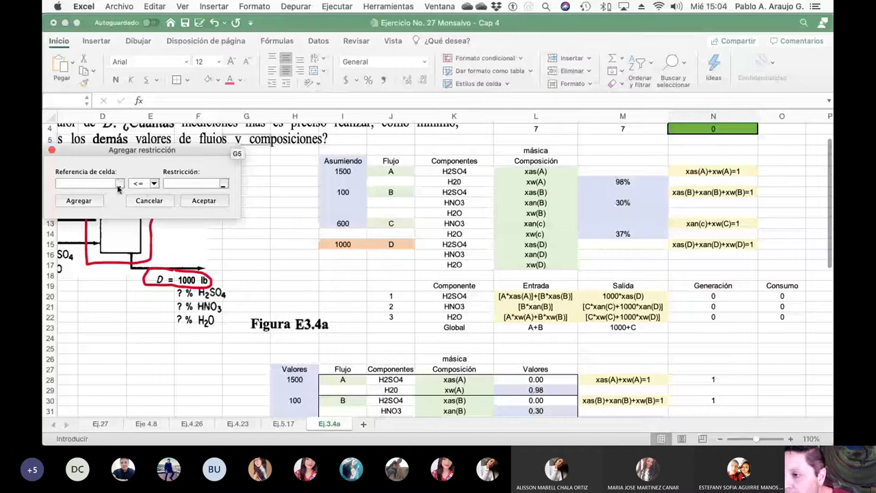
pyautogui.click(462, 266)
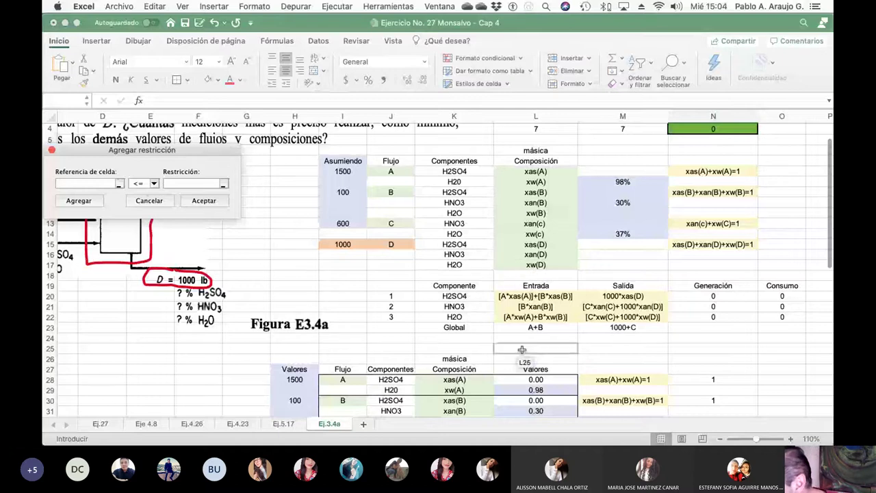
pyautogui.scroll(-3, 596, 354)
pyautogui.scroll(-2, 596, 354)
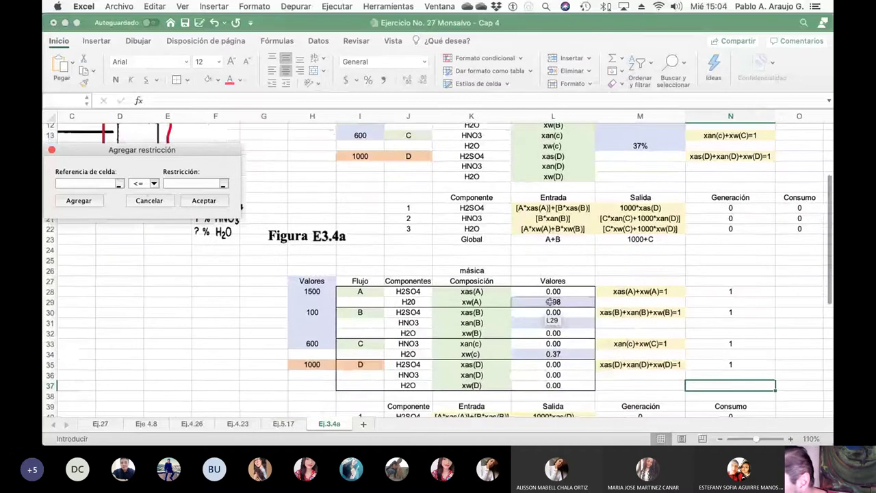
pyautogui.moveTo(548, 292)
pyautogui.mouseDown()
pyautogui.moveTo(546, 302)
pyautogui.moveTo(547, 291)
pyautogui.mouseUp()
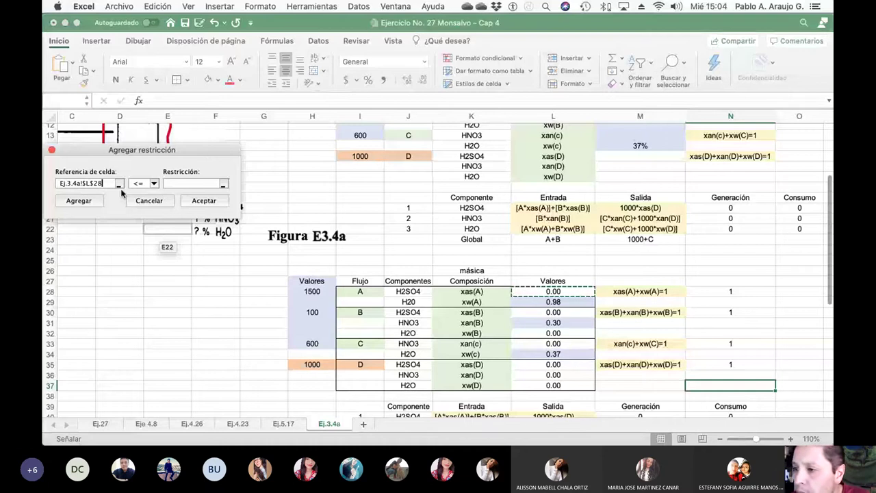
pyautogui.click(164, 200)
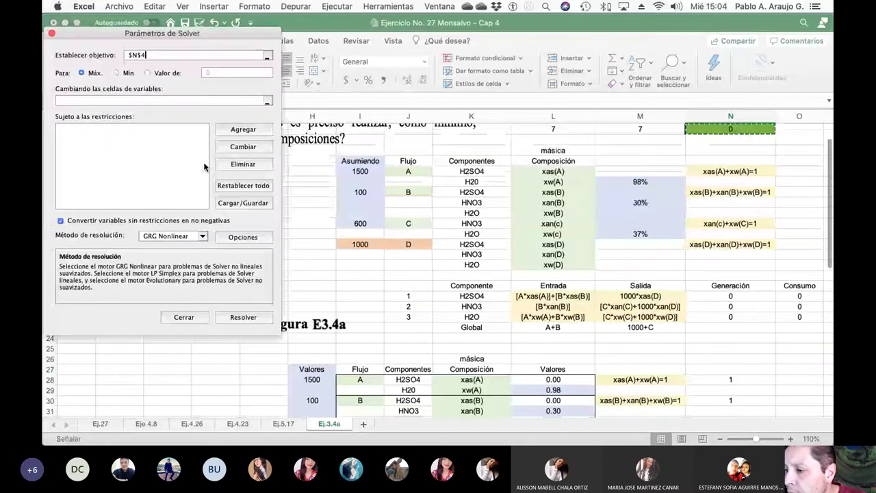
pyautogui.click(183, 316)
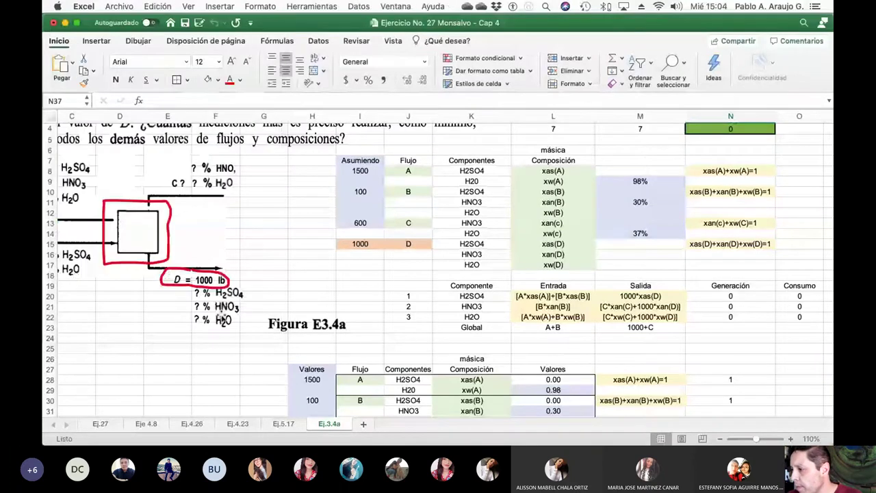
# Enter the column heading "Cálculo ec." in cell O27
pyautogui.scroll(-5, 223, 319)
pyautogui.hscroll(2, 222, 319)
pyautogui.click(714, 257)
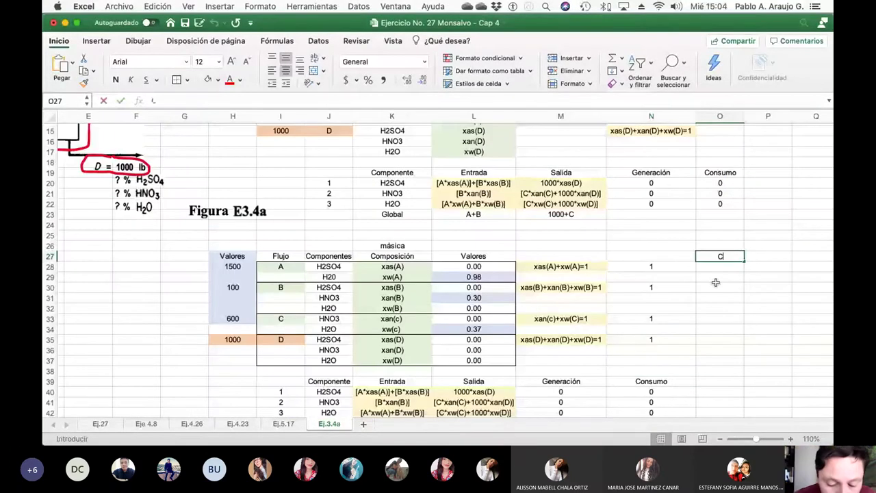
pyautogui.write('C´ñalculo')
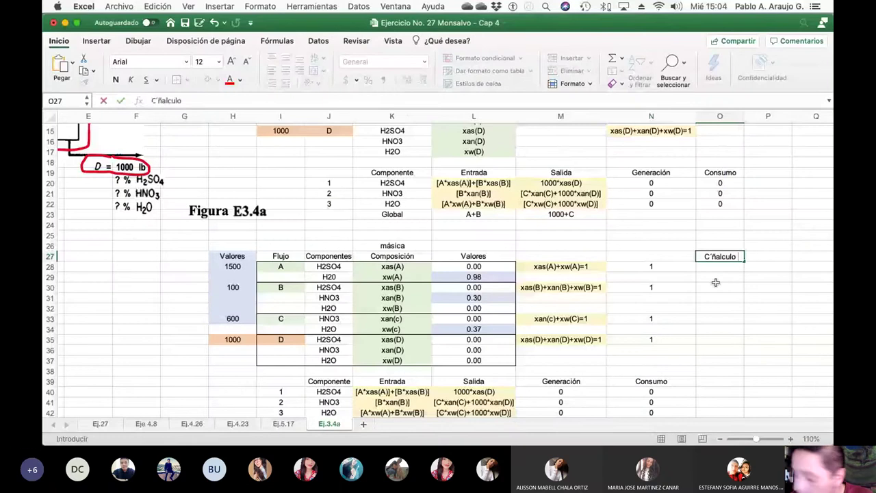
pyautogui.press('BackSpace')
pyautogui.press('BackSpace')
pyautogui.press('BackSpace')
pyautogui.press('BackSpace')
pyautogui.press('BackSpace')
pyautogui.press('BackSpace')
pyautogui.press('BackSpace')
pyautogui.press('BackSpace')
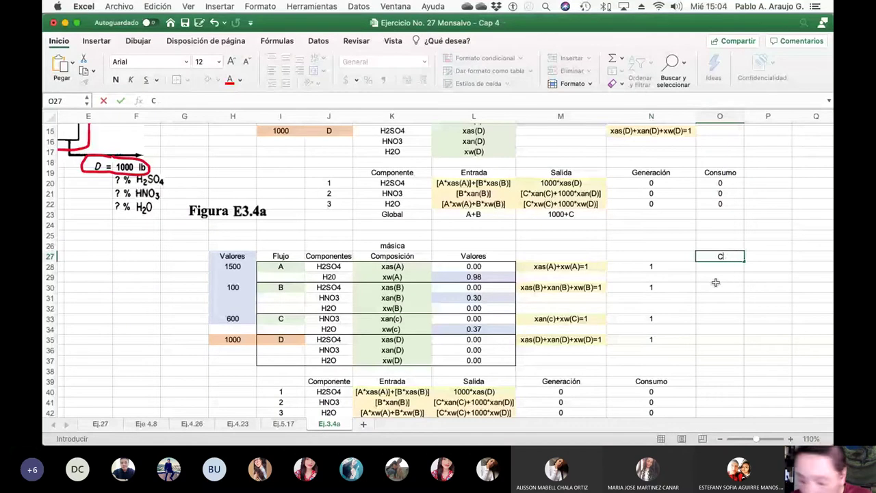
pyautogui.write('álculo ec.')
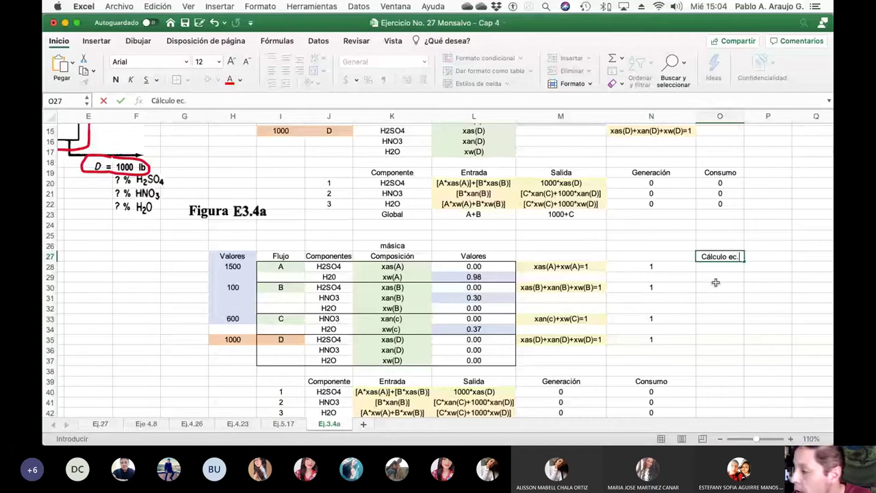
pyautogui.press('Return')
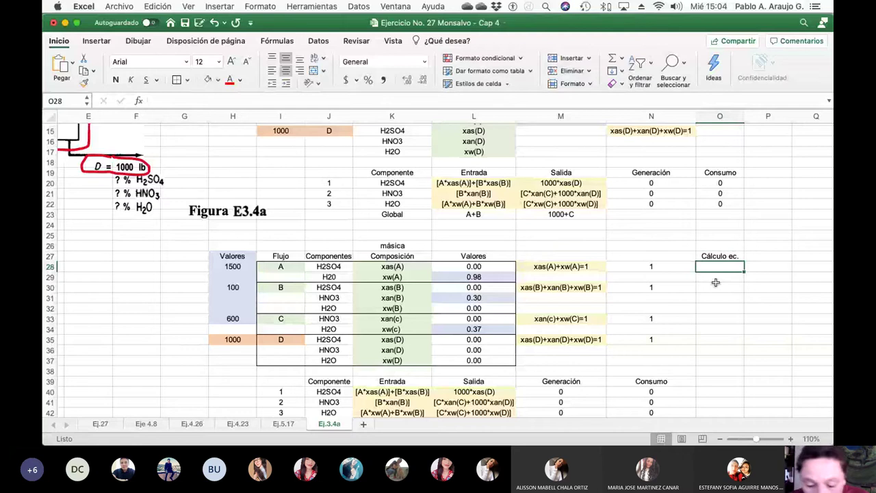
# Calculate stream A's composition sum in cell O28 with the formula =L28+L29
pyautogui.write('=')
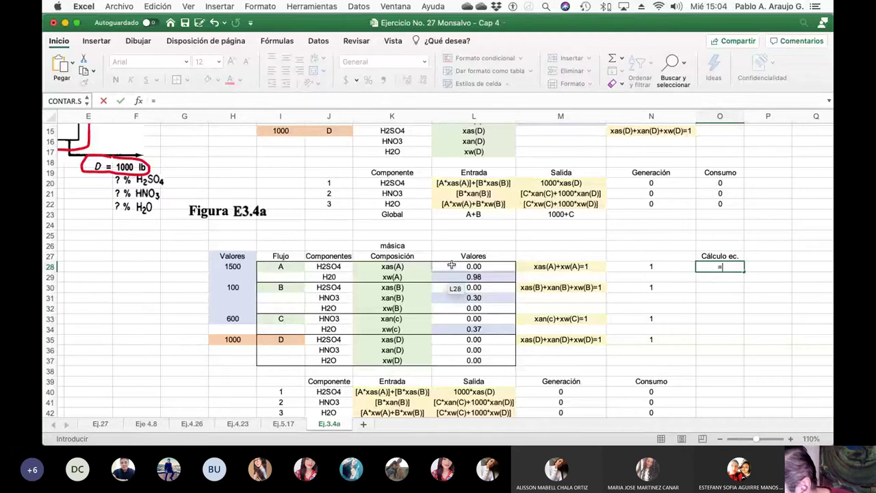
pyautogui.click(454, 269)
pyautogui.write('+')
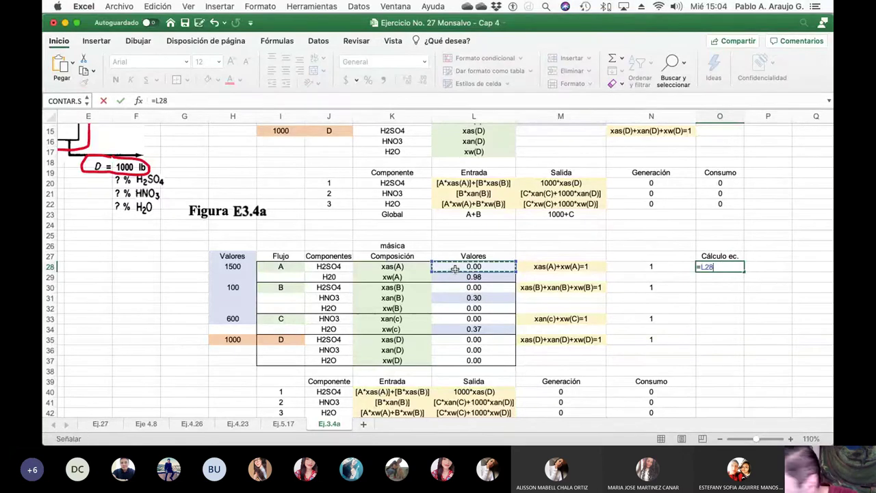
pyautogui.click(455, 280)
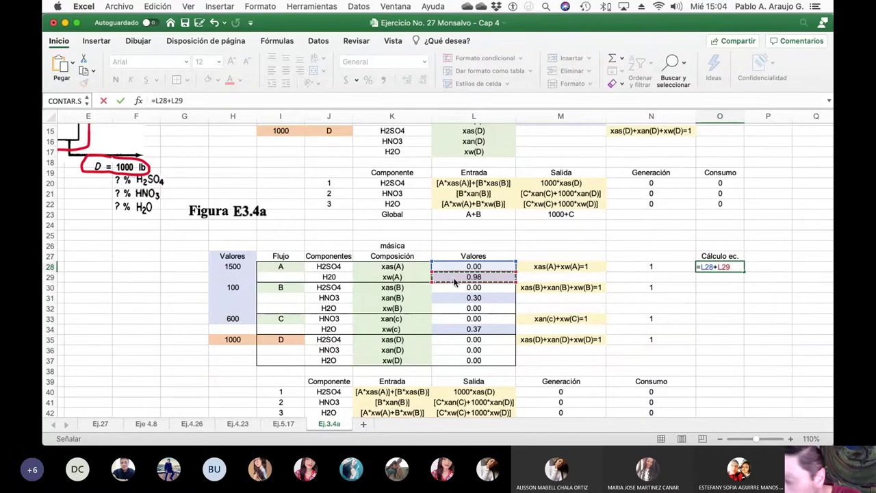
pyautogui.press('Return')
# Calculate stream B's composition sum in cell O30 with the formula =L30+L31+L32
pyautogui.click(704, 288)
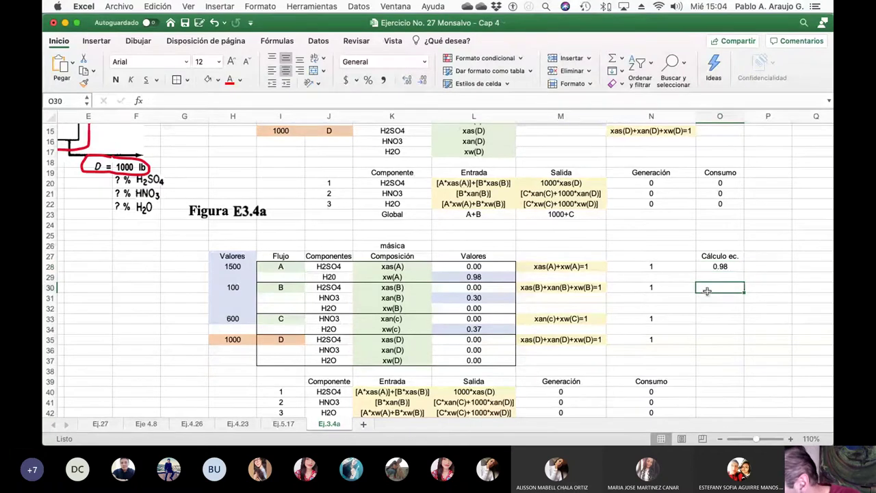
pyautogui.write('=')
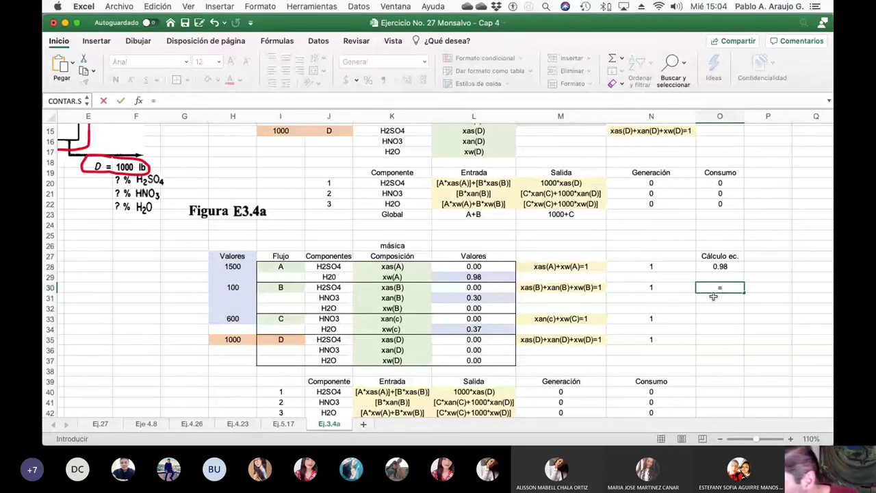
pyautogui.click(503, 288)
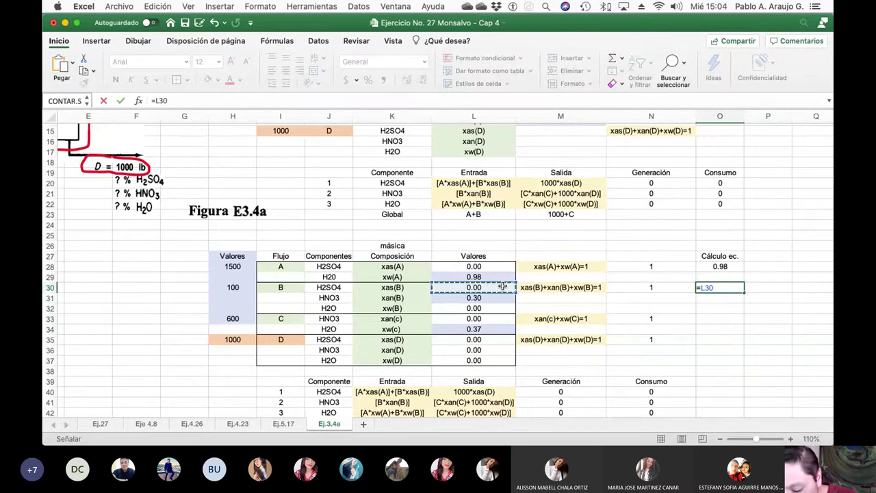
pyautogui.write('+')
pyautogui.click(482, 298)
pyautogui.write('+')
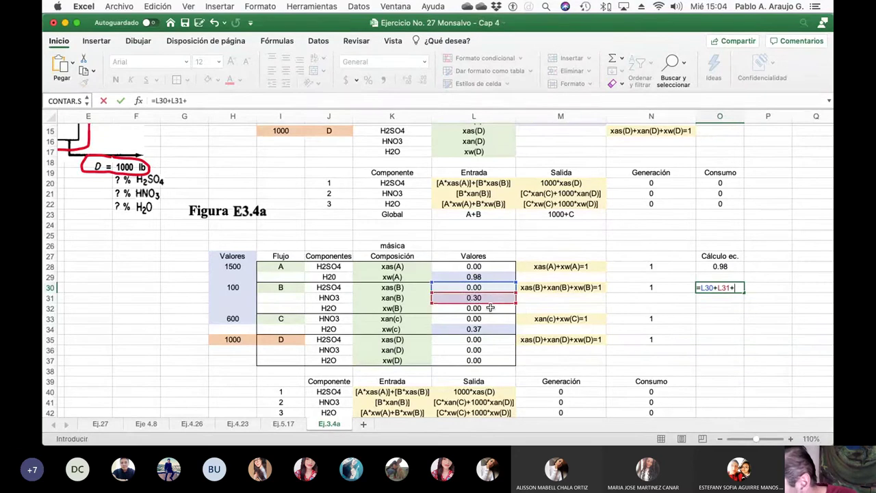
pyautogui.click(490, 307)
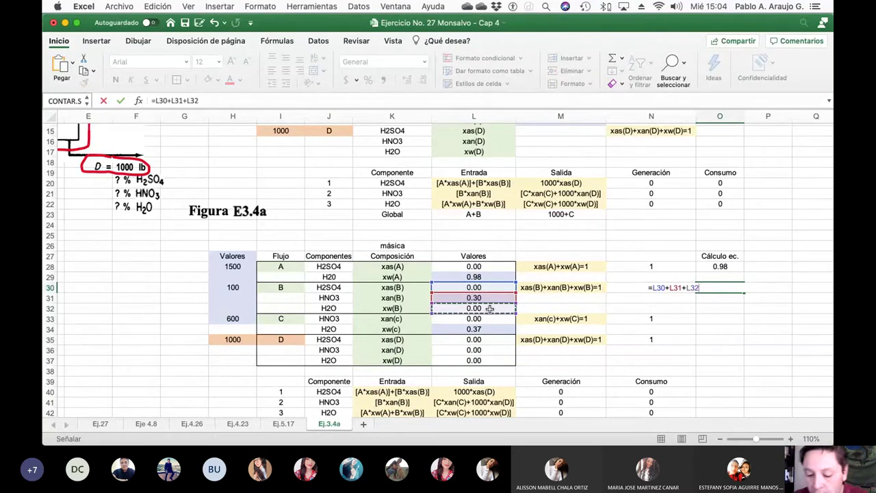
pyautogui.press('Return')
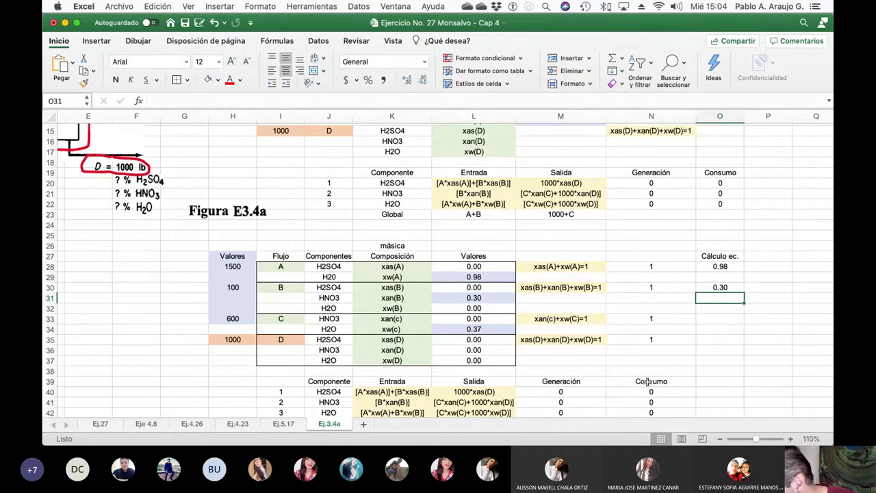
# Calculate stream C's composition sum in cell O33 with the formula =L33+L34
pyautogui.click(711, 319)
pyautogui.write('=')
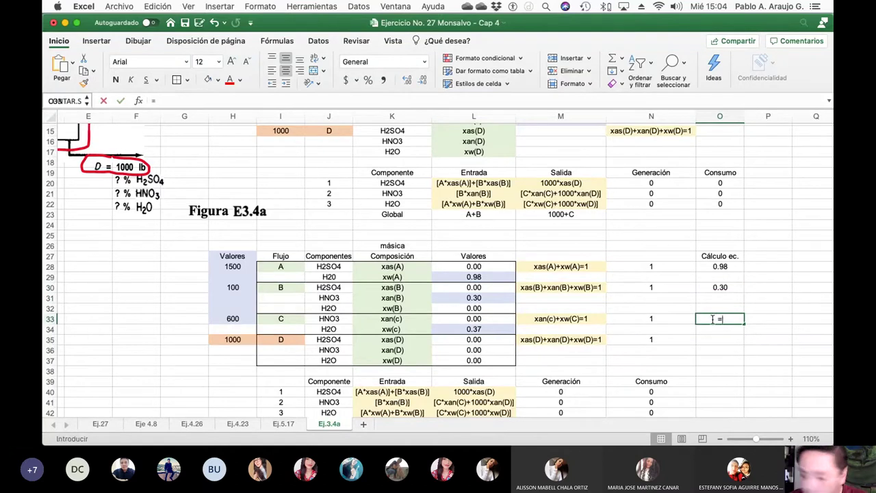
pyautogui.click(500, 318)
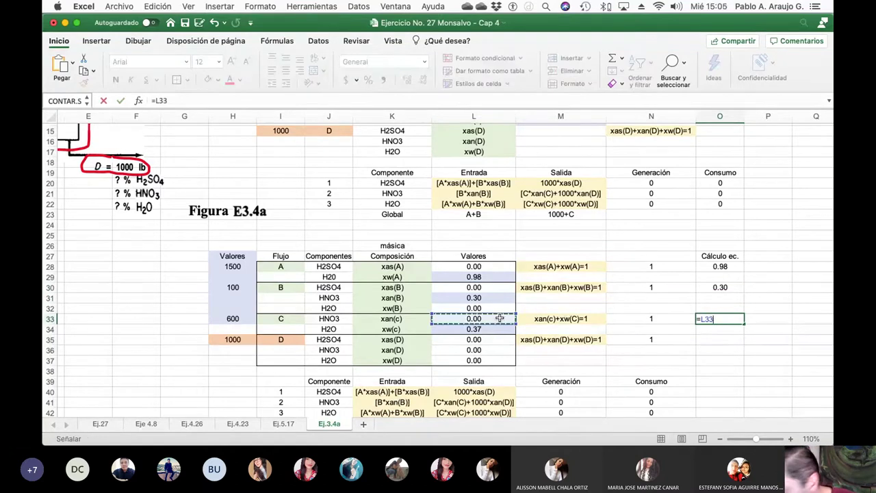
pyautogui.write('+')
pyautogui.click(495, 329)
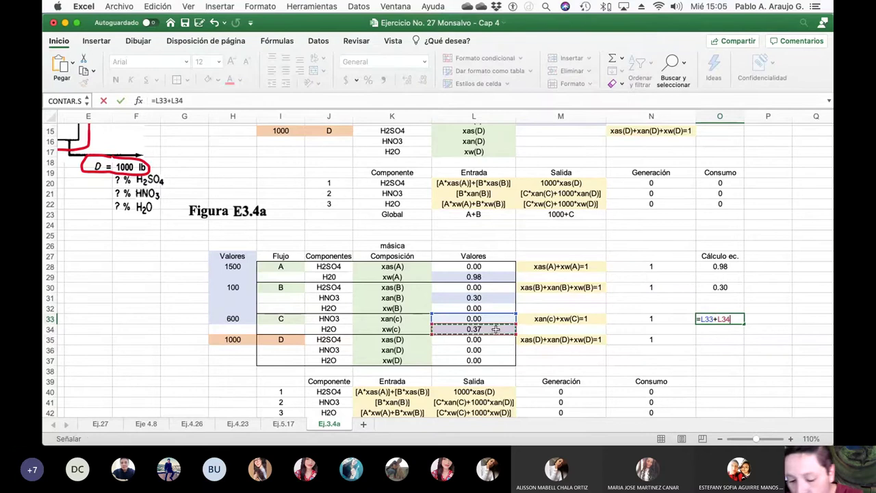
pyautogui.press('Return')
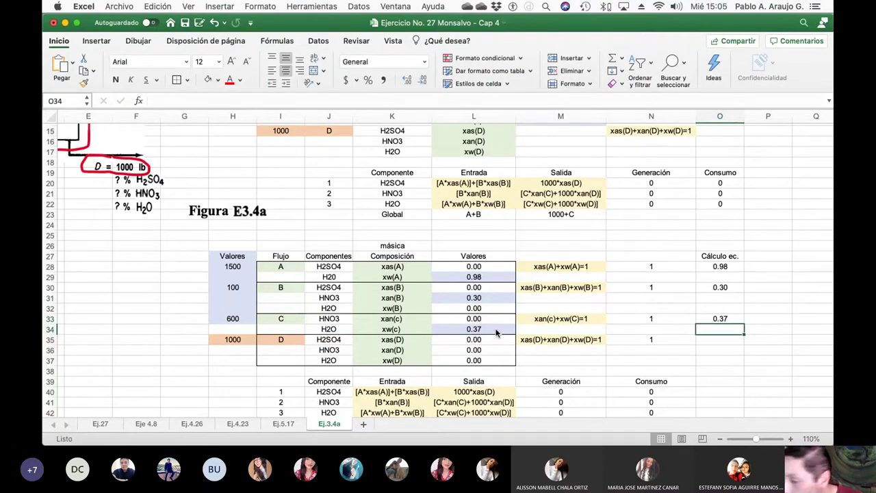
# Calculate stream D's composition sum in cell O35 with the formula =L35+L36+L37
pyautogui.press('Down')
pyautogui.write('=')
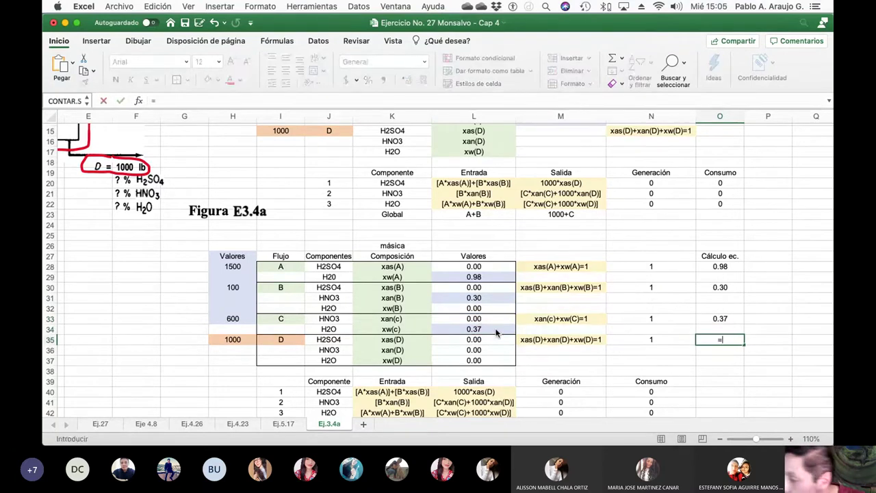
pyautogui.click(482, 339)
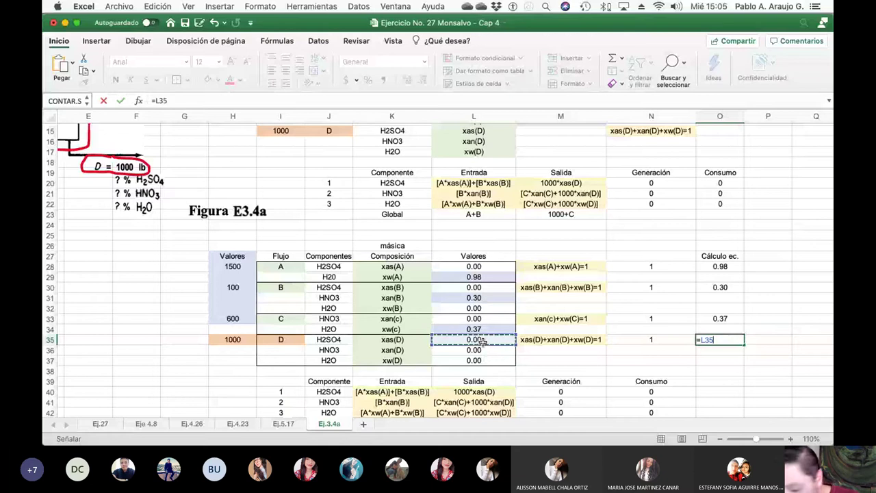
pyautogui.write('+')
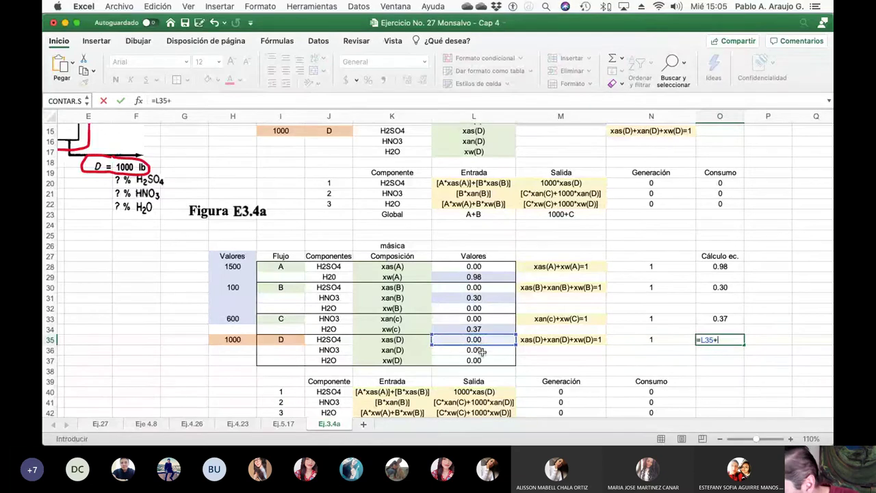
pyautogui.click(483, 349)
pyautogui.write('+')
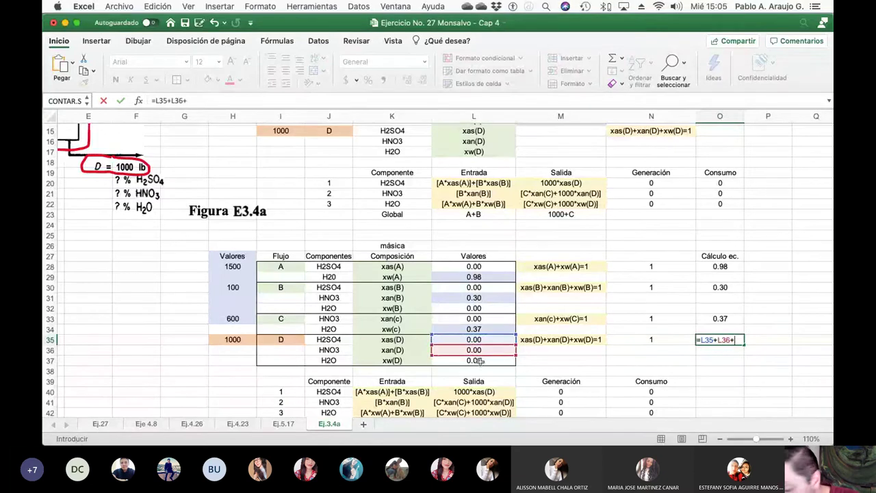
pyautogui.click(480, 361)
pyautogui.press('Return')
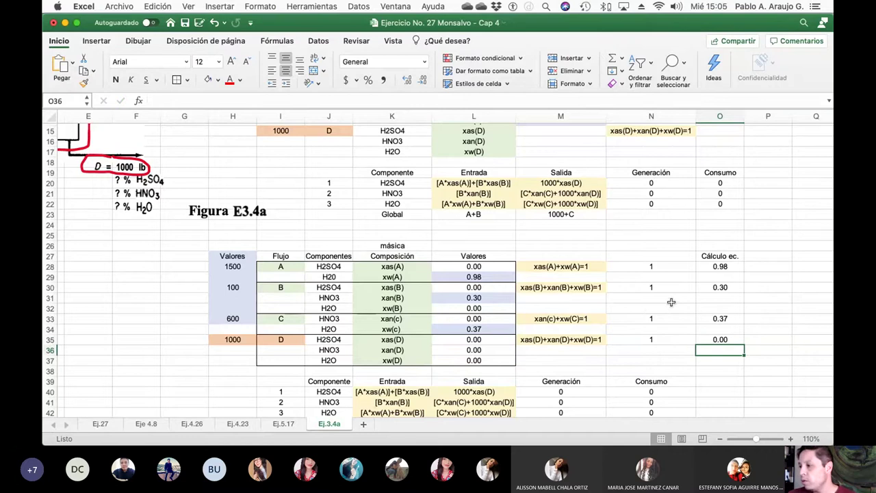
# Enter the column heading "T.I." in cell N27 above the target values
pyautogui.moveTo(641, 257); pyautogui.dragTo(718, 359)
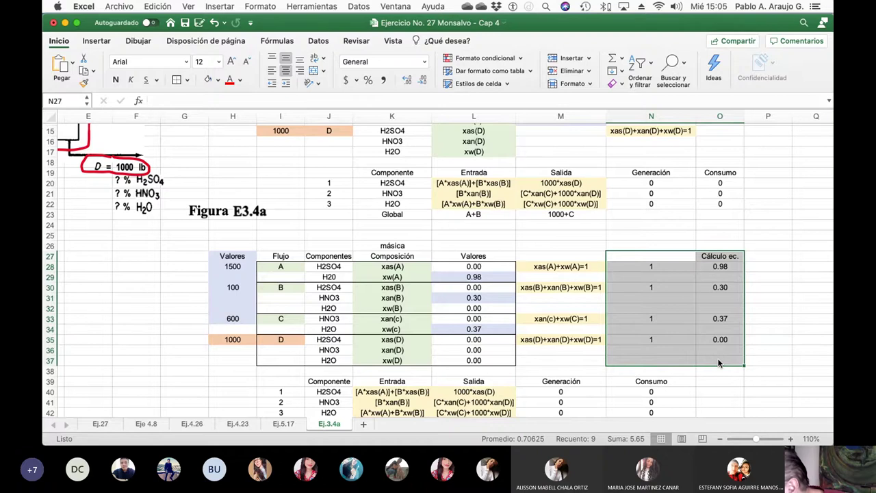
pyautogui.click(718, 359)
pyautogui.click(673, 257)
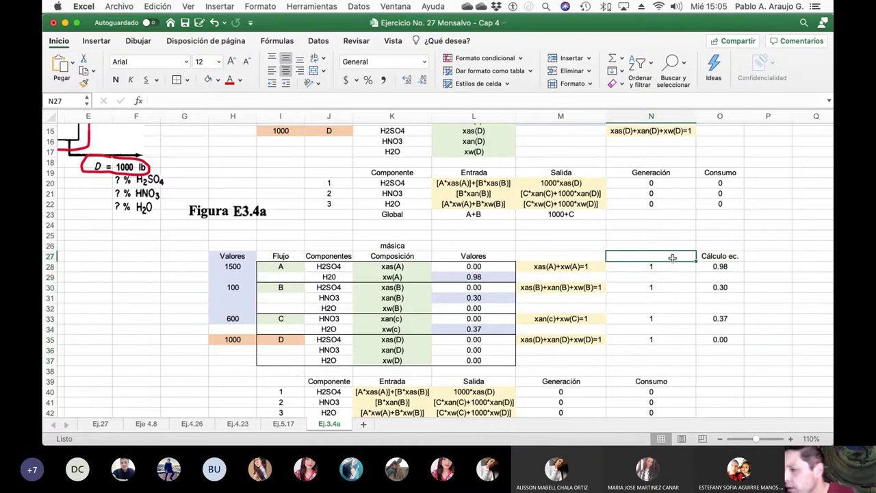
pyautogui.write('T')
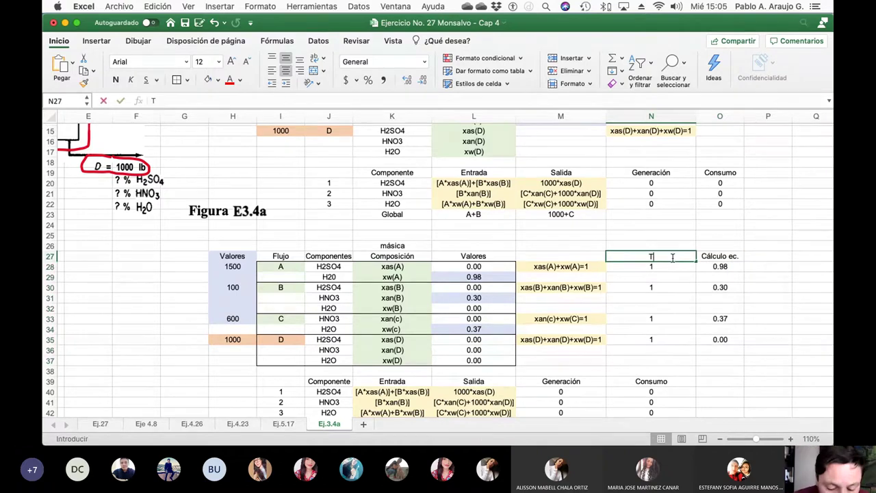
pyautogui.write('.I.')
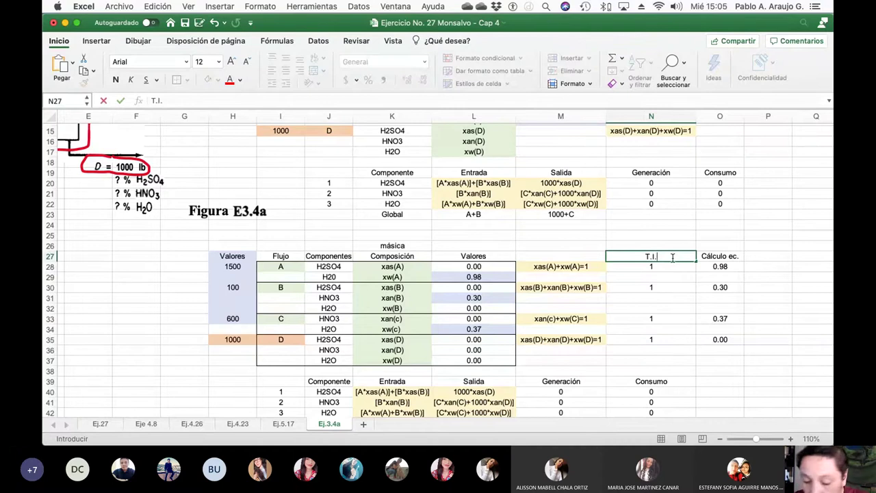
pyautogui.press('Return')
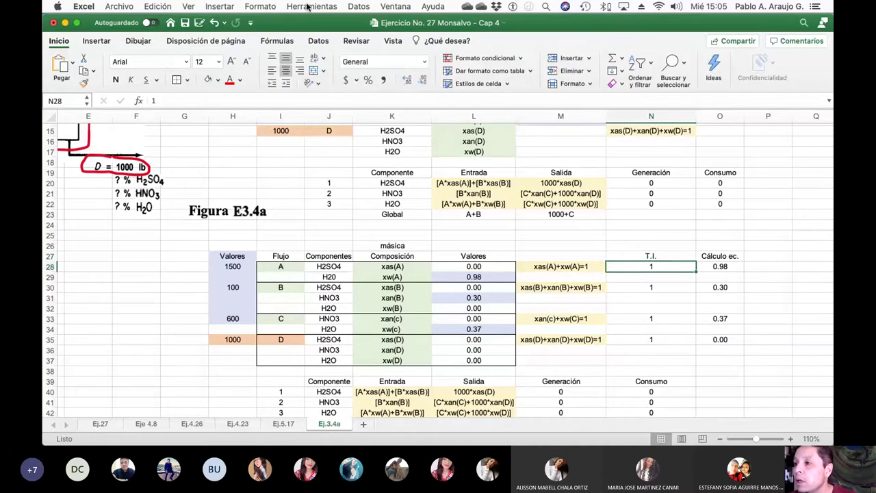
# Open Solver and add a constraint making stream A's calculated sum in O28 equal to its target in N28
pyautogui.click(306, 6)
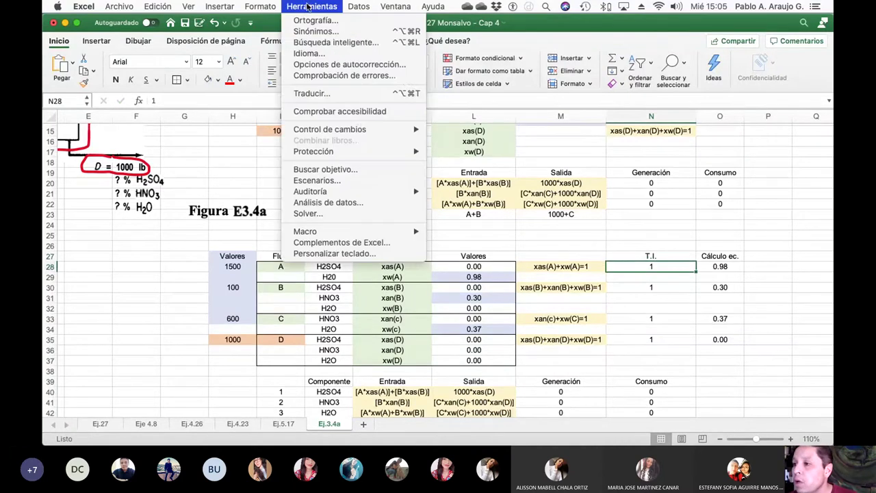
pyautogui.click(351, 214)
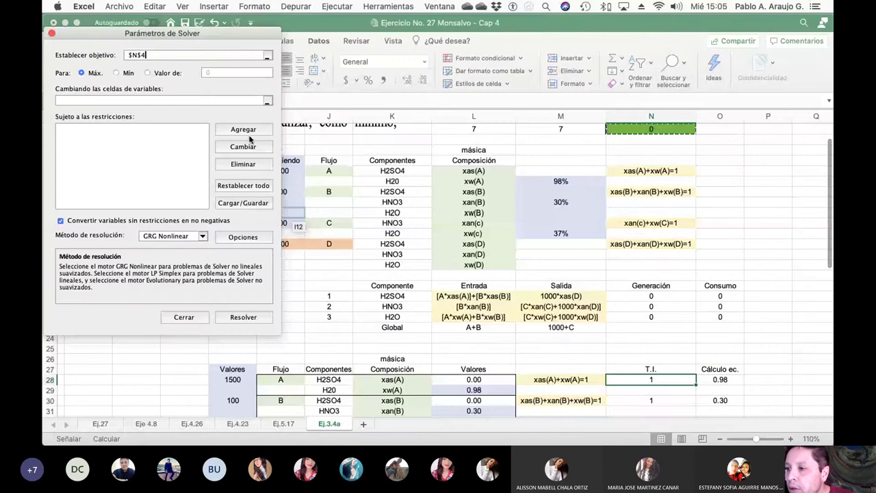
pyautogui.click(248, 132)
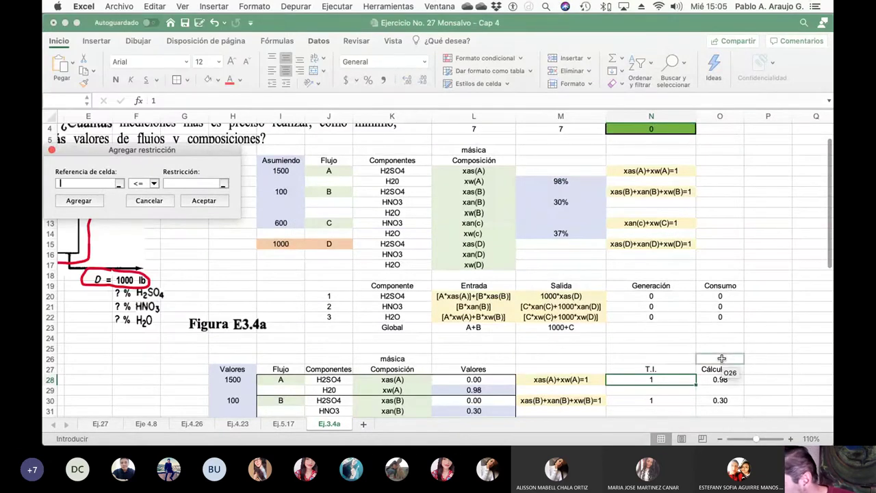
pyautogui.scroll(-5, 721, 359)
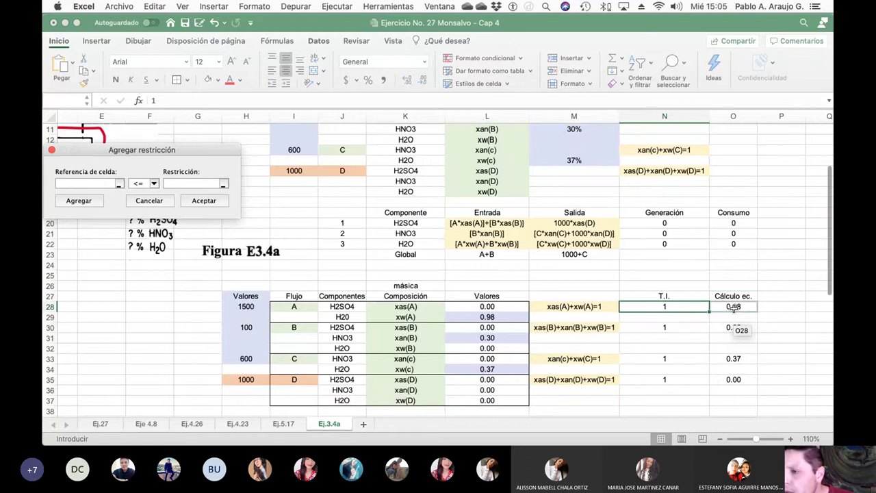
pyautogui.click(733, 308)
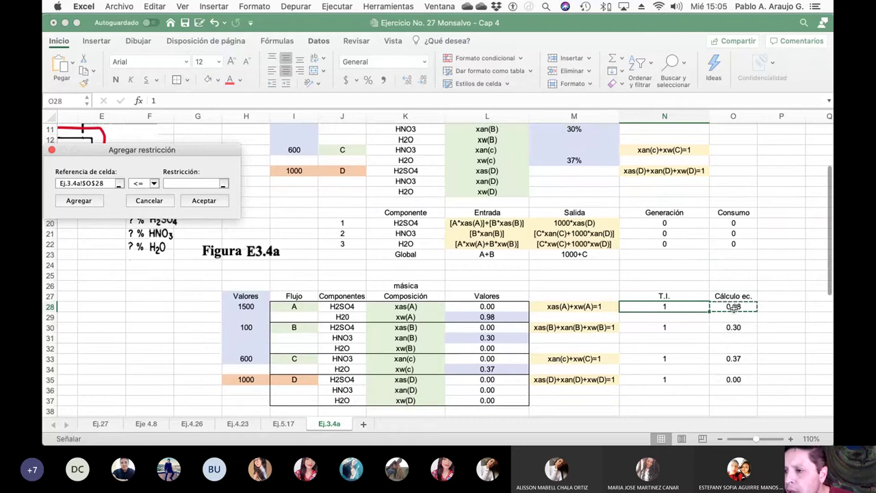
pyautogui.click(155, 184)
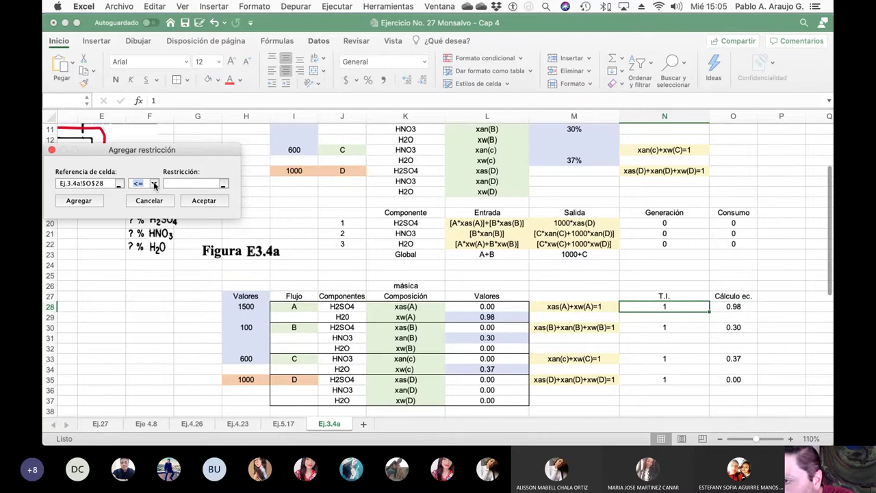
pyautogui.write('=')
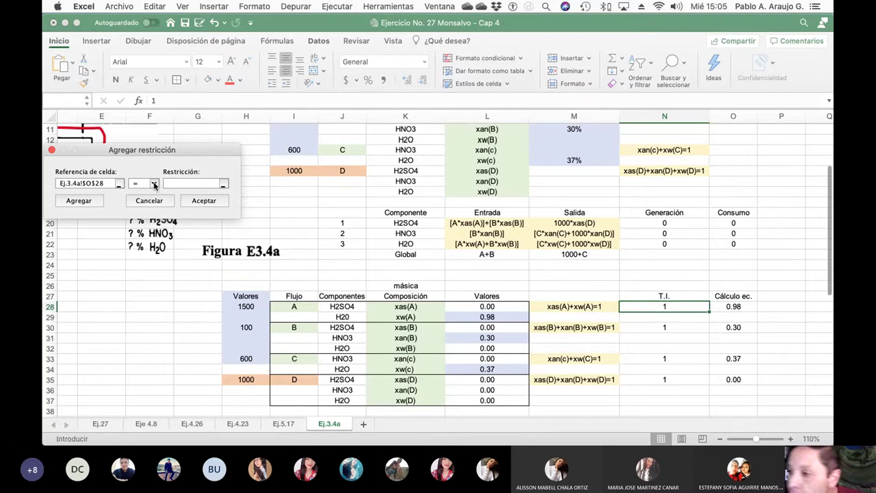
pyautogui.click(673, 309)
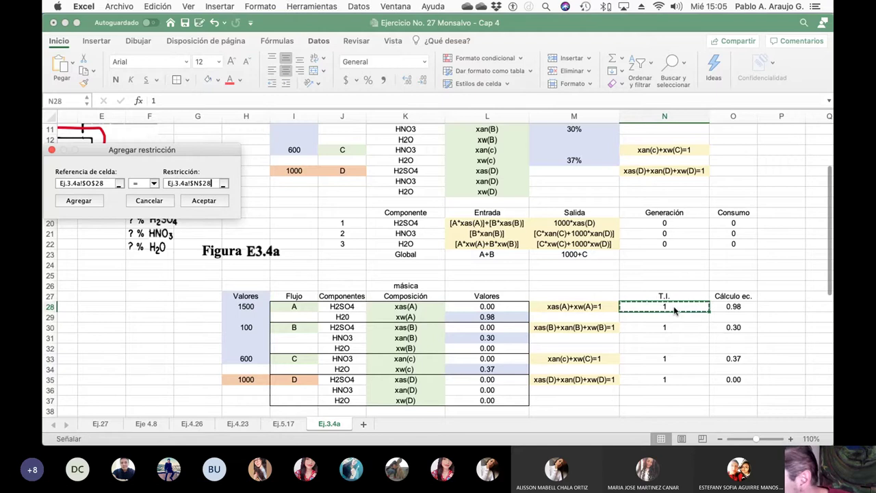
pyautogui.click(79, 200)
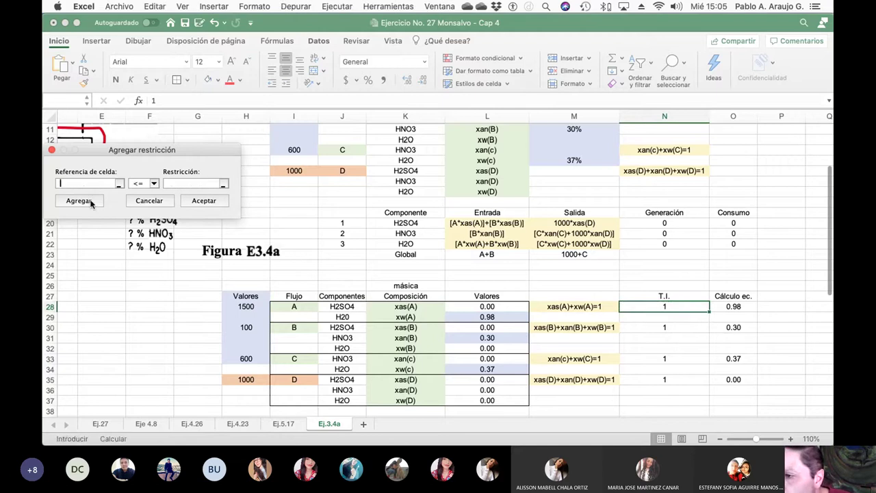
# Add a Solver constraint making stream B's calculated sum in O30 equal to its target in N30
pyautogui.click(733, 328)
pyautogui.click(145, 185)
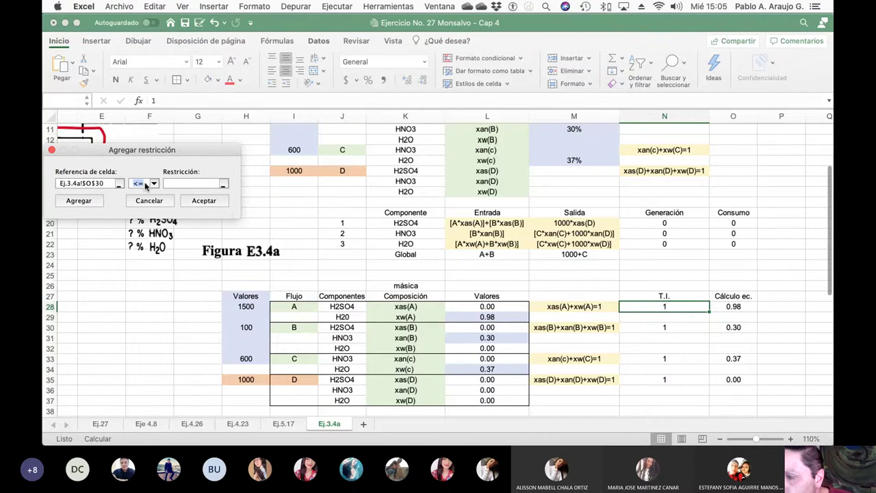
pyautogui.write('=')
pyautogui.press('Tab')
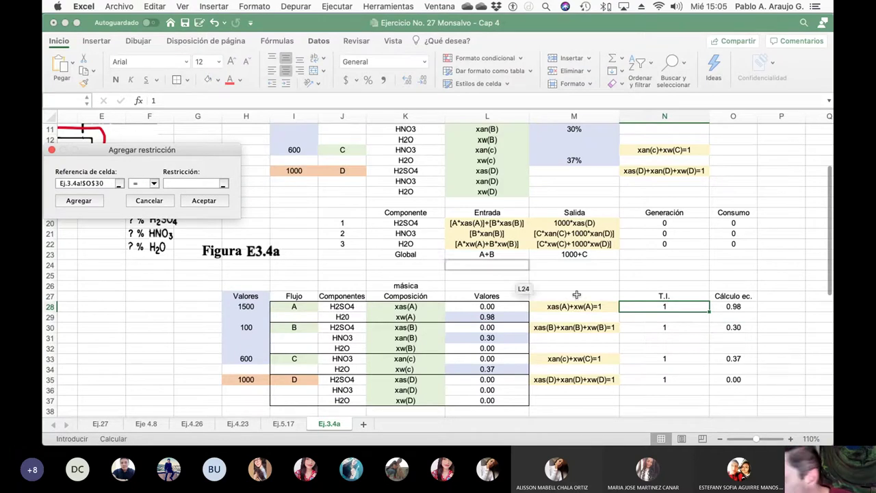
pyautogui.click(678, 327)
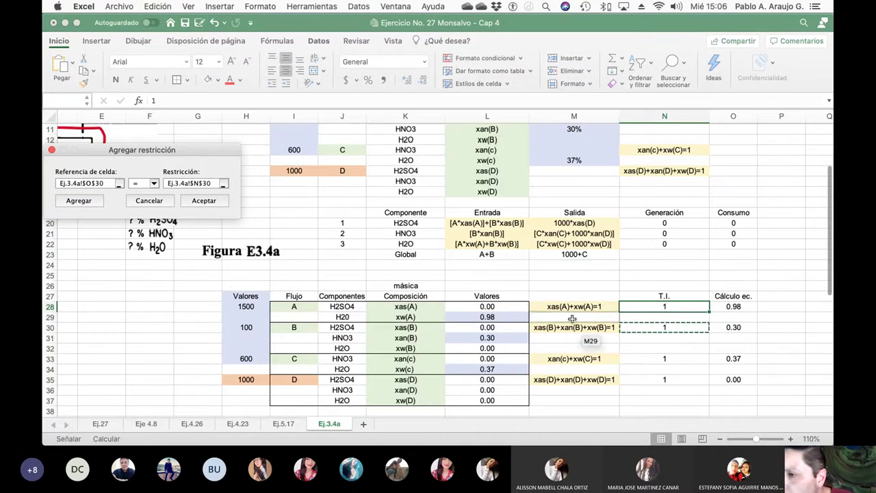
pyautogui.click(91, 205)
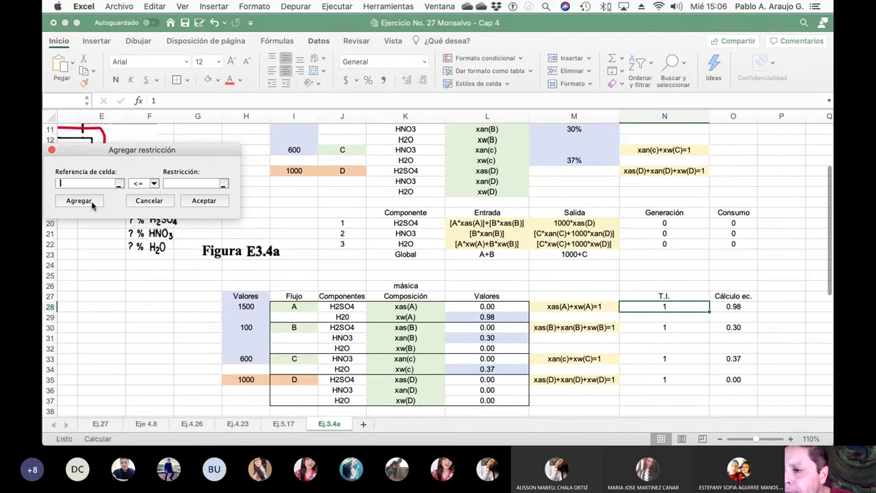
# Add a Solver constraint making stream C's calculated sum in O33 equal to its target in N33
pyautogui.click(737, 358)
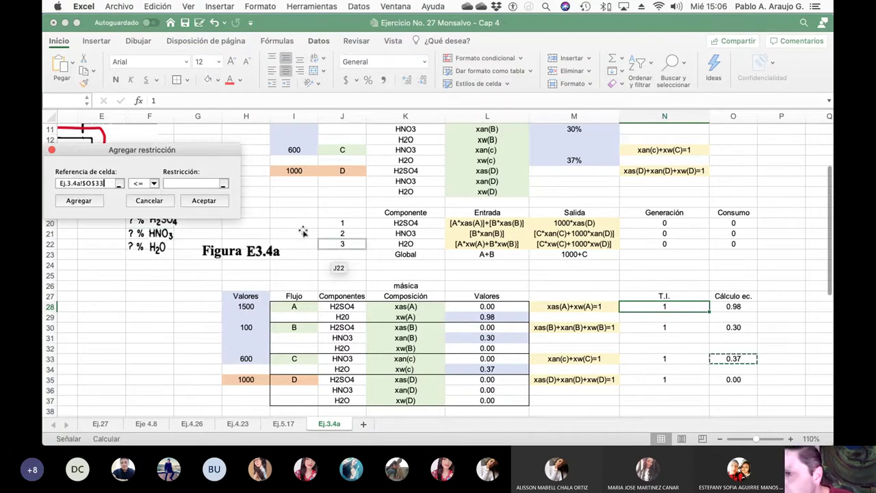
pyautogui.click(150, 185)
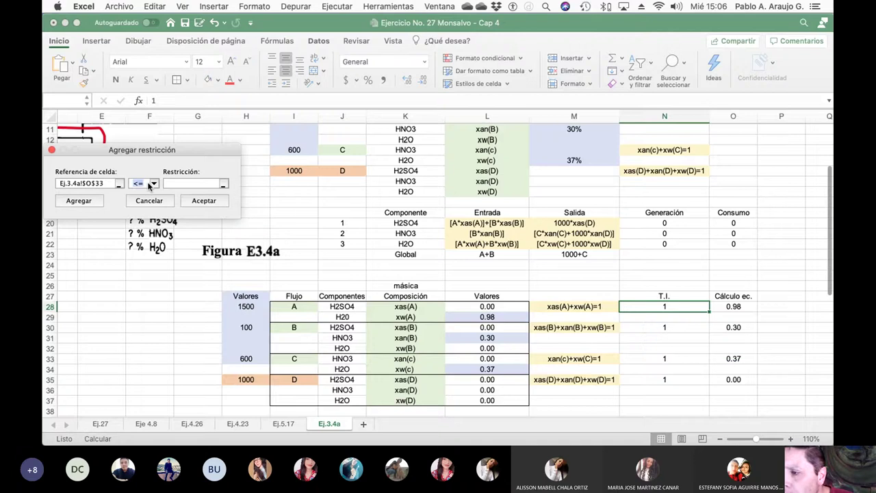
pyautogui.write('=')
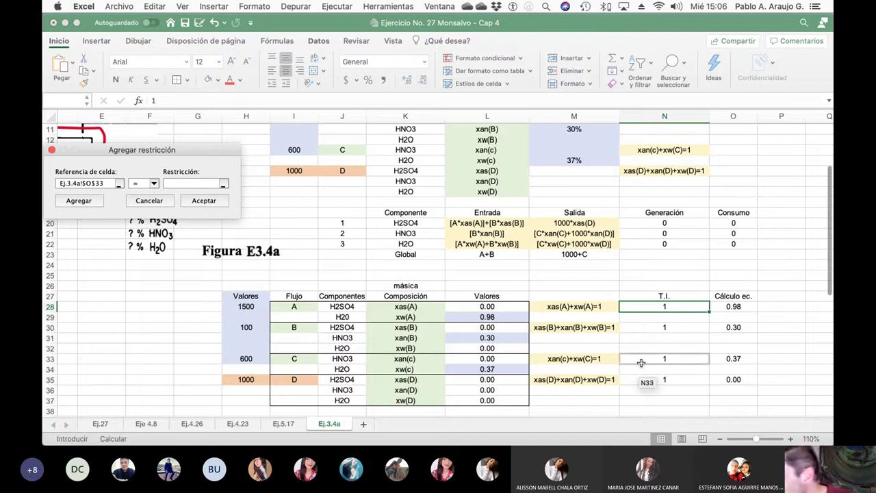
pyautogui.click(668, 358)
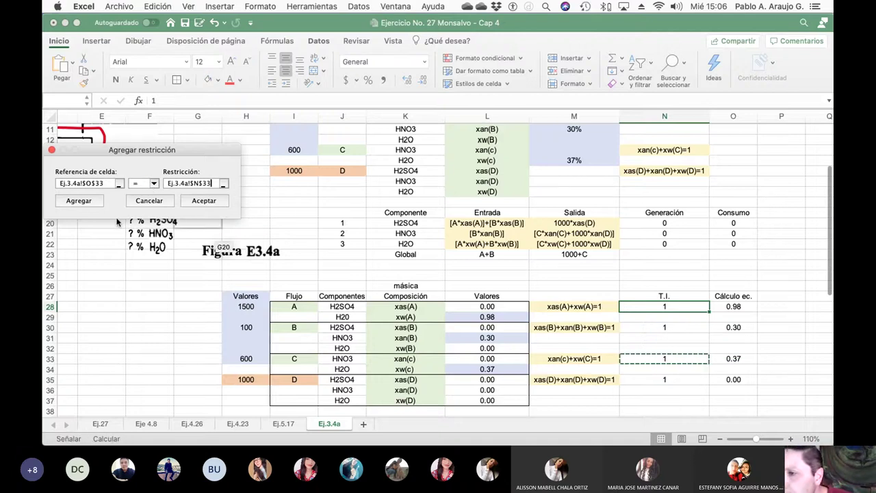
pyautogui.click(86, 202)
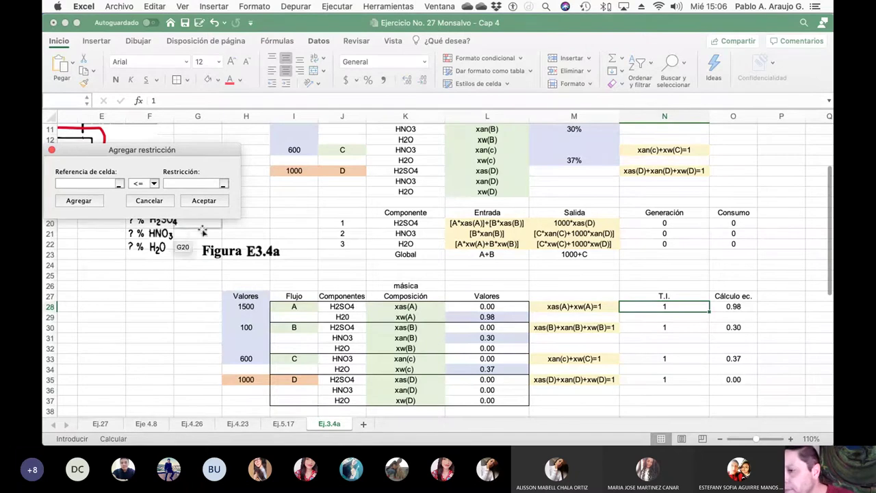
# Add a Solver constraint making stream D's calculated sum in O35 equal to its target in N35, and finish adding constraints
pyautogui.click(734, 382)
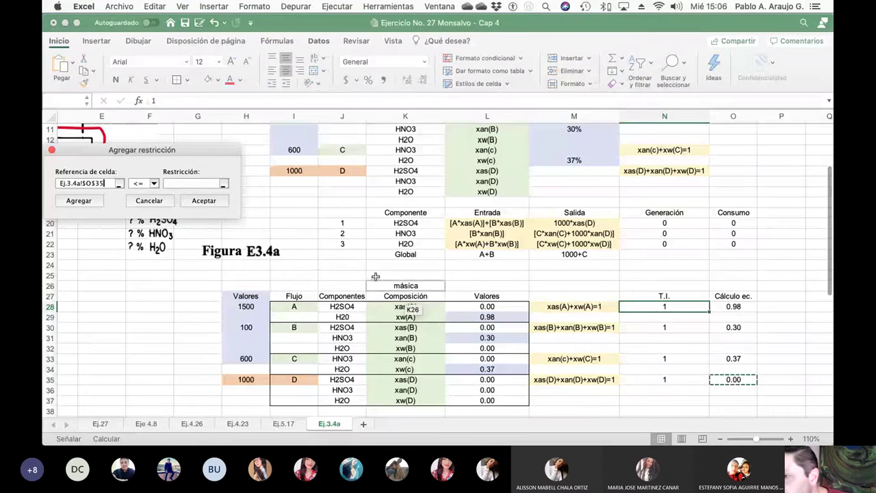
pyautogui.click(151, 185)
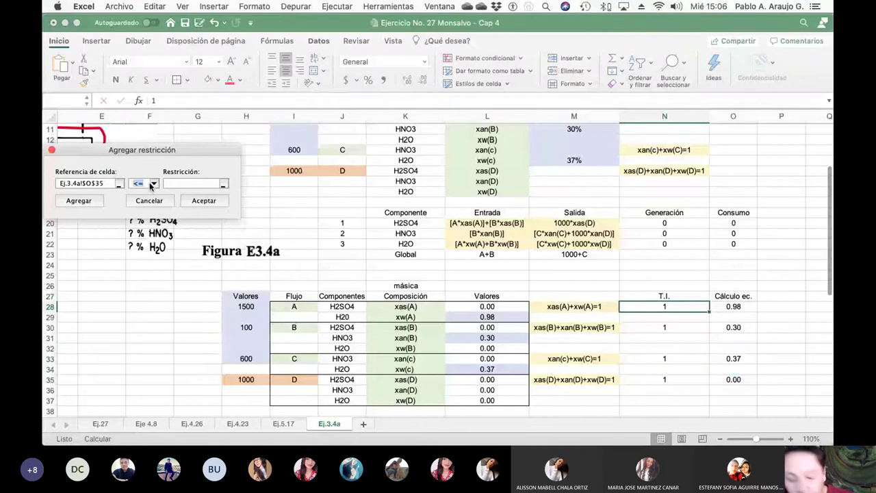
pyautogui.click(150, 185)
pyautogui.click(140, 195)
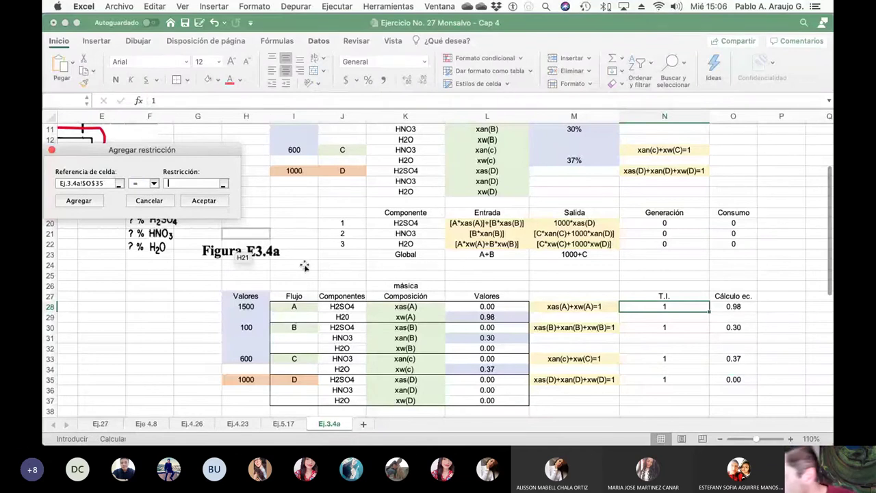
pyautogui.click(670, 379)
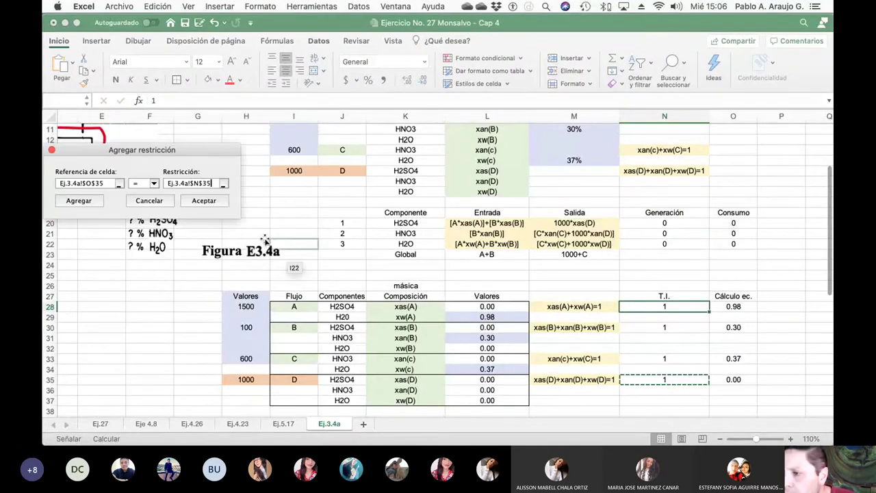
pyautogui.click(204, 200)
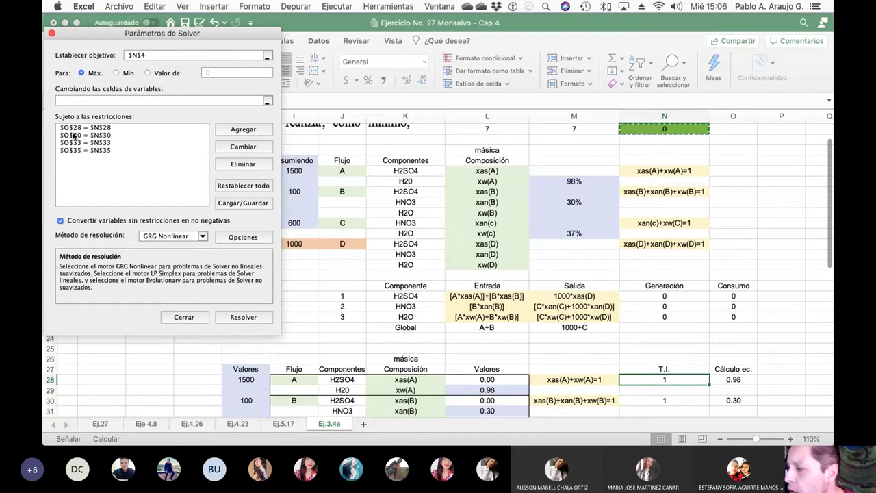
# Set Solver's variable cells to the composition values L28:L37, and close Solver without solving
pyautogui.scroll(-3, 778, 262)
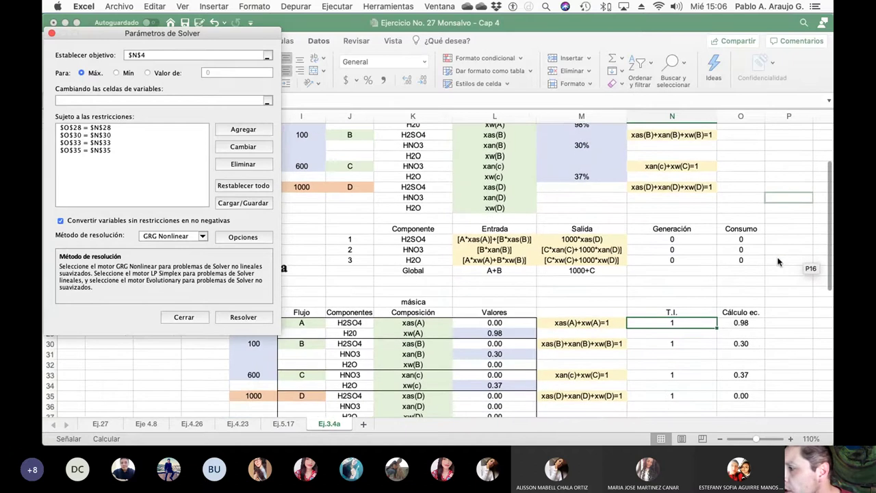
pyautogui.scroll(-3, 778, 262)
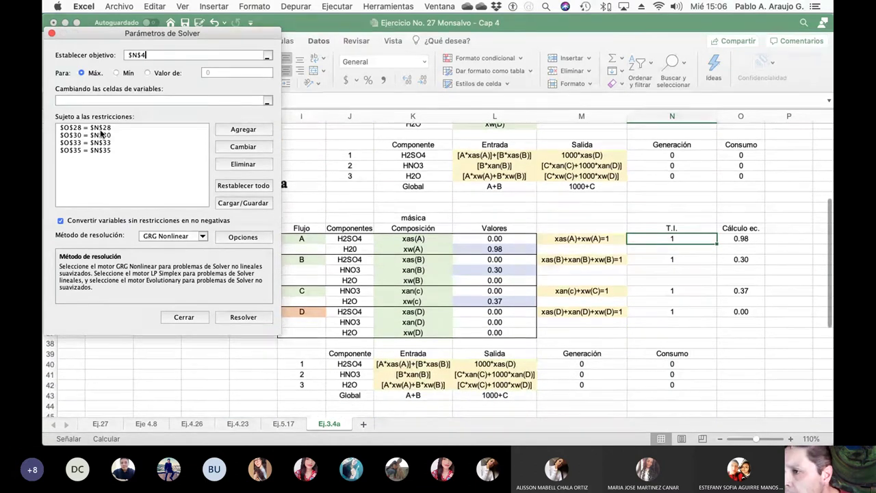
pyautogui.moveTo(111, 33); pyautogui.dragTo(313, 28)
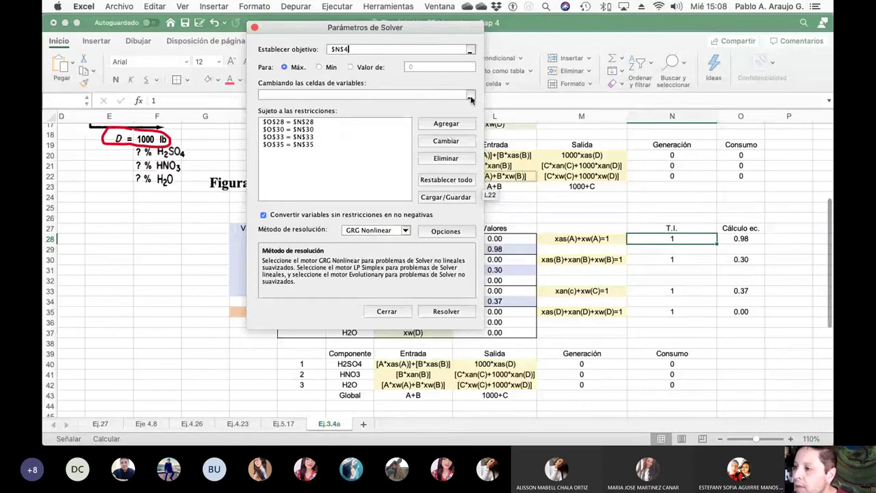
pyautogui.click(451, 93)
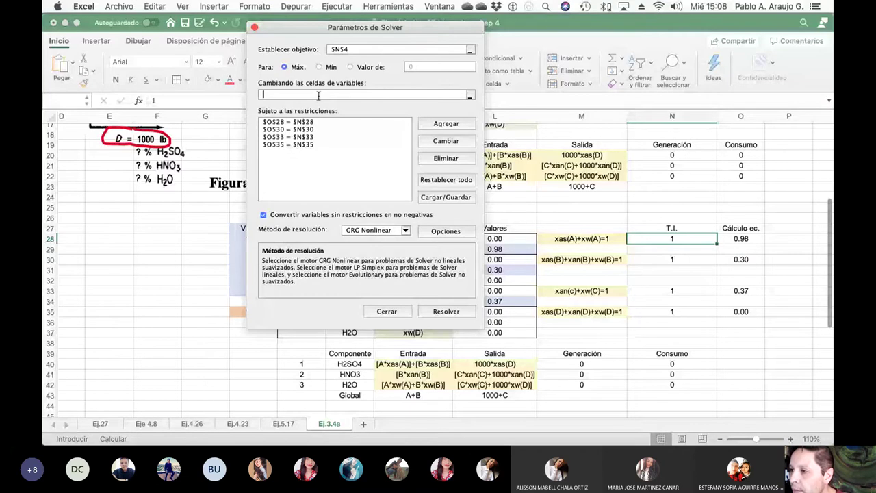
pyautogui.click(470, 95)
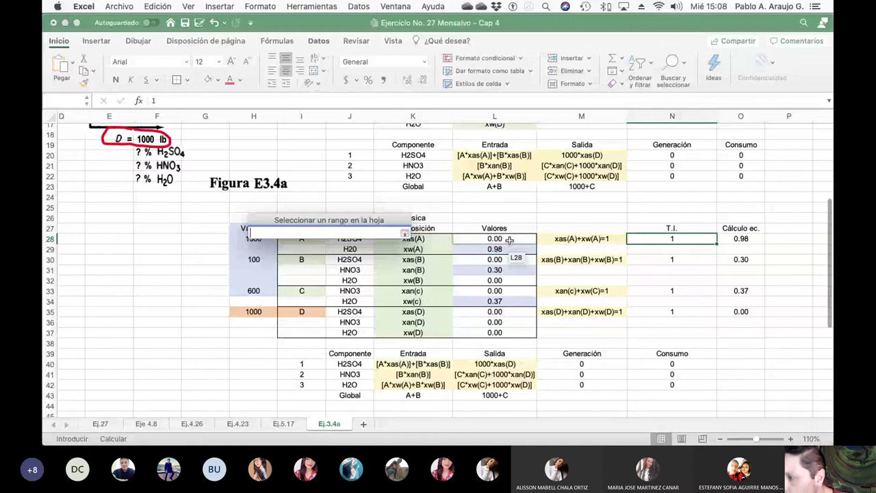
pyautogui.click(509, 239)
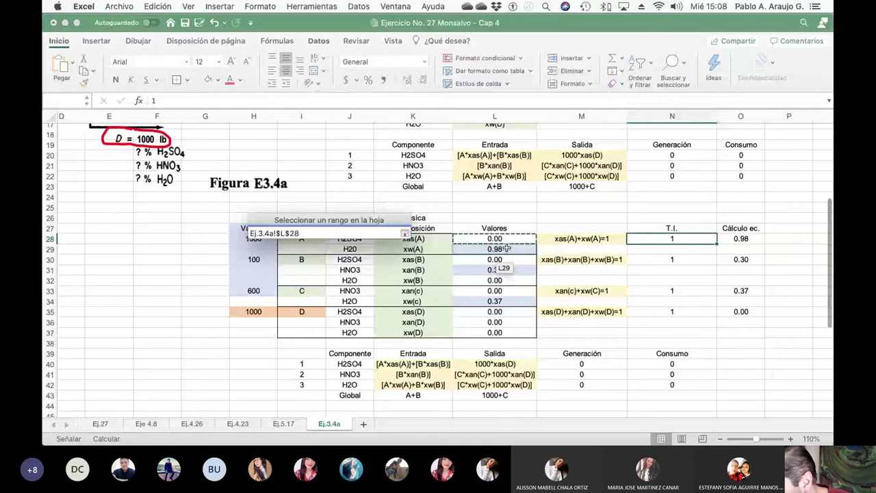
pyautogui.hotkey('shift', 'Down')
pyautogui.hotkey('shift', 'Down')
pyautogui.hotkey('shift', 'Down')
pyautogui.hotkey('shift', 'Down')
pyautogui.hotkey('shift', 'Down')
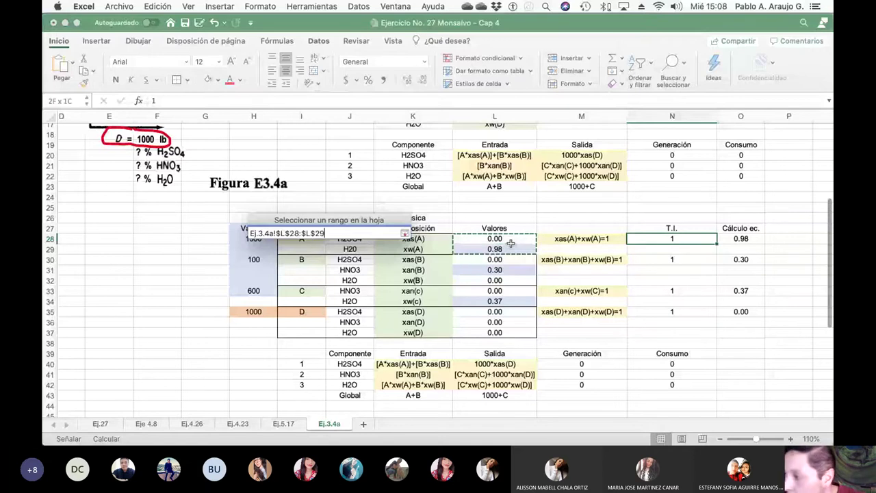
pyautogui.hotkey('shift', 'Down')
pyautogui.hotkey('shift', 'Down')
pyautogui.hotkey('shift', 'Down')
pyautogui.hotkey('shift', 'Down')
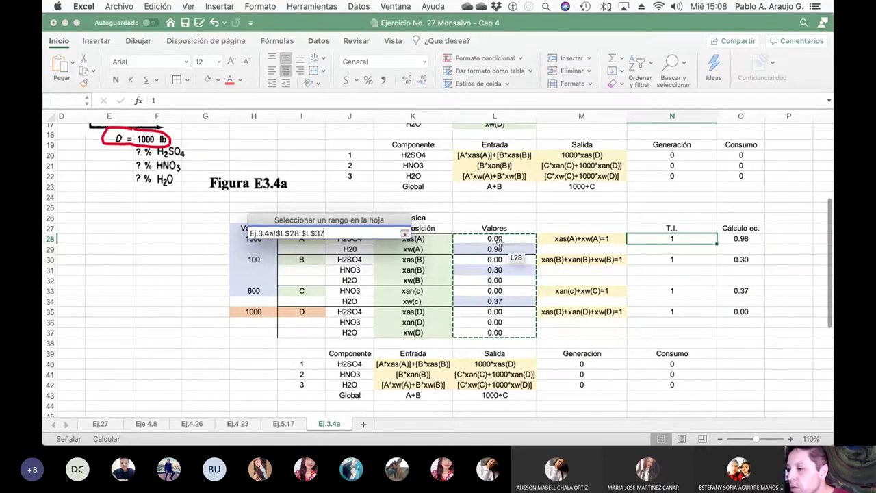
pyautogui.click(405, 234)
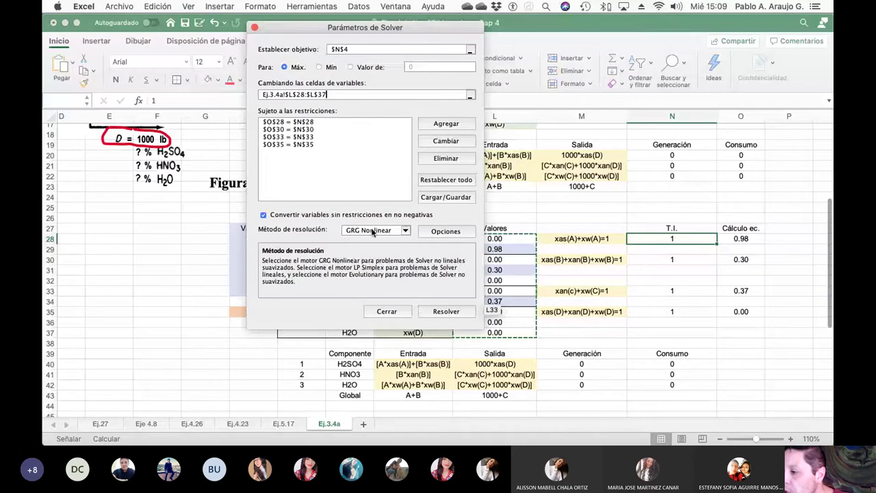
pyautogui.click(386, 312)
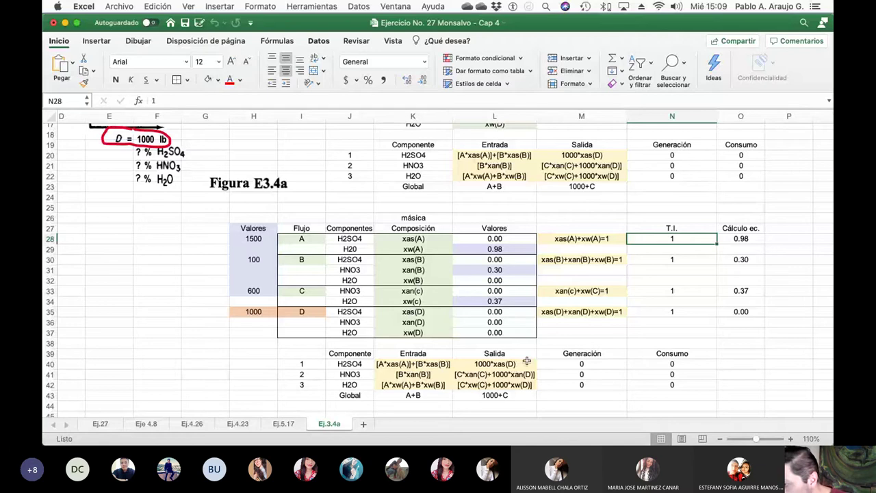
# Clear the Generación heading and its zeros in M39:M42 of the lower component balance table
pyautogui.click(586, 356)
pyautogui.press('Delete')
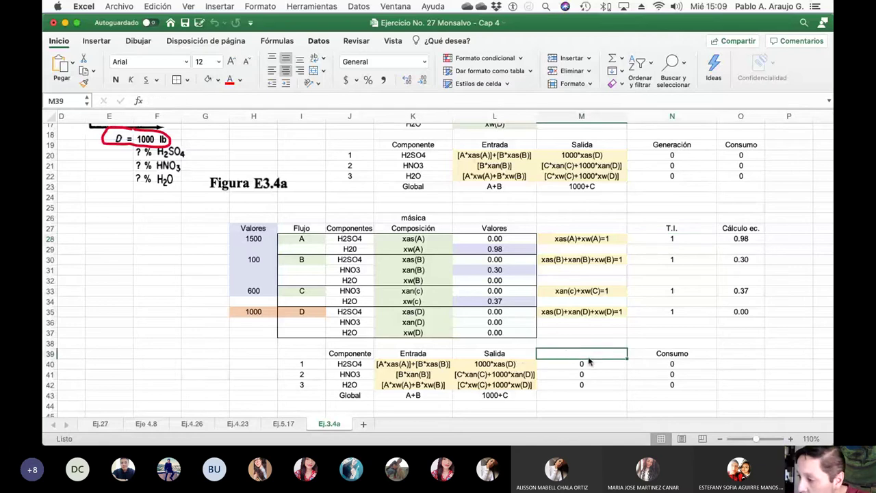
pyautogui.click(589, 362)
pyautogui.press('Delete')
pyautogui.press('Down')
pyautogui.press('Delete')
pyautogui.press('Down')
pyautogui.press('Delete')
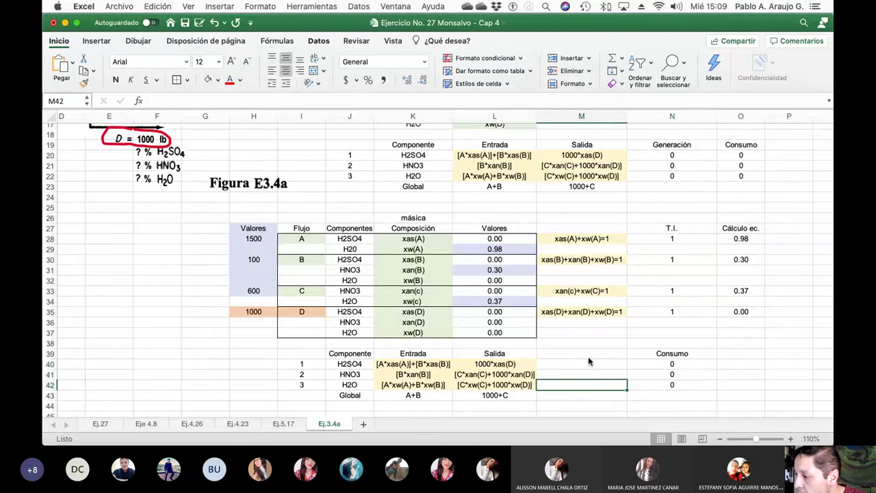
# Clear the Consumo heading and its zeros in N39:N42 of the lower component balance table
pyautogui.press('Right')
pyautogui.press('Delete')
pyautogui.press('Up')
pyautogui.press('Delete')
pyautogui.press('Up')
pyautogui.press('Delete')
pyautogui.press('Up')
pyautogui.press('Delete')
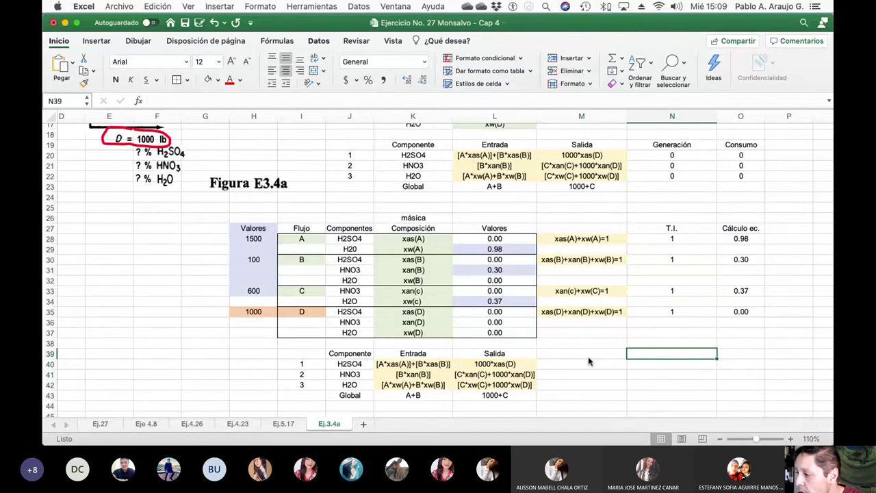
# Enter the H2SO4 balance formula =H28*L28+H30*K30-H35*K35 in cell O40
pyautogui.press('Up')
pyautogui.press('Right')
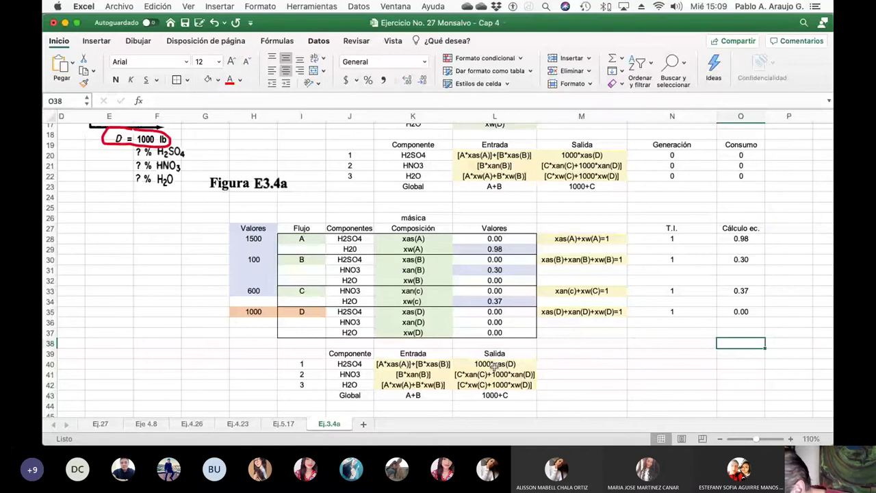
pyautogui.click(734, 368)
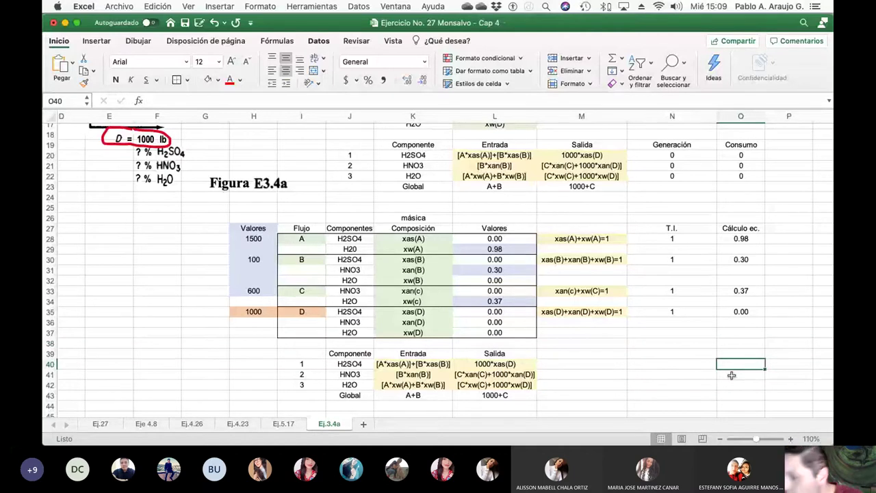
pyautogui.write('=')
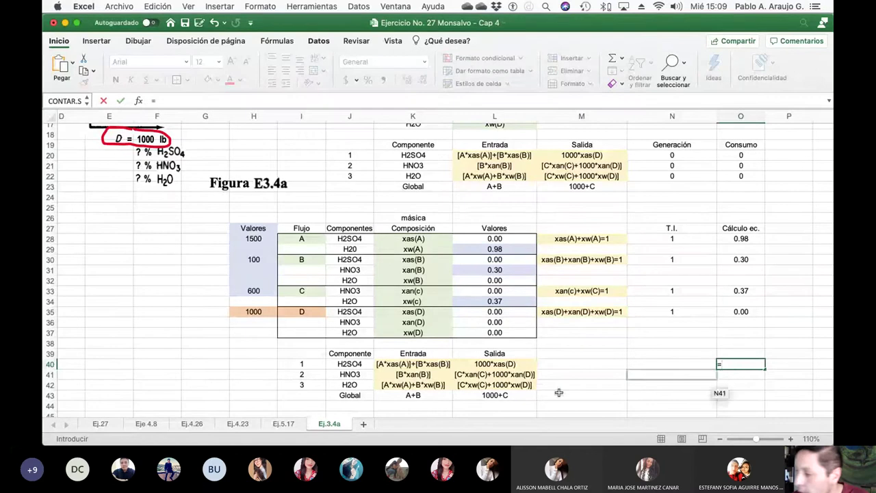
pyautogui.click(259, 238)
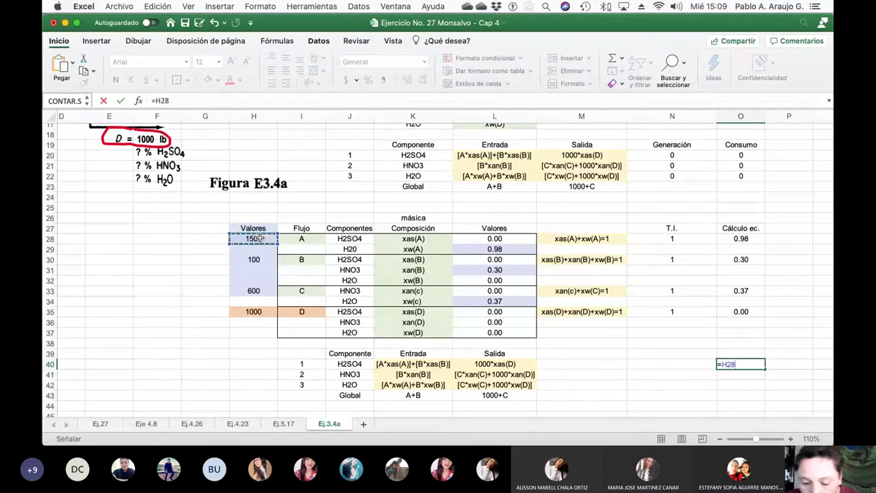
pyautogui.write('*')
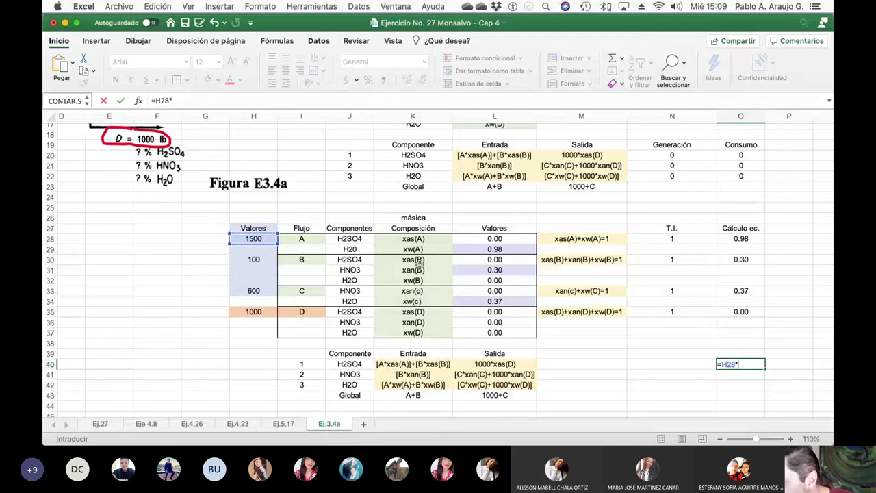
pyautogui.click(489, 239)
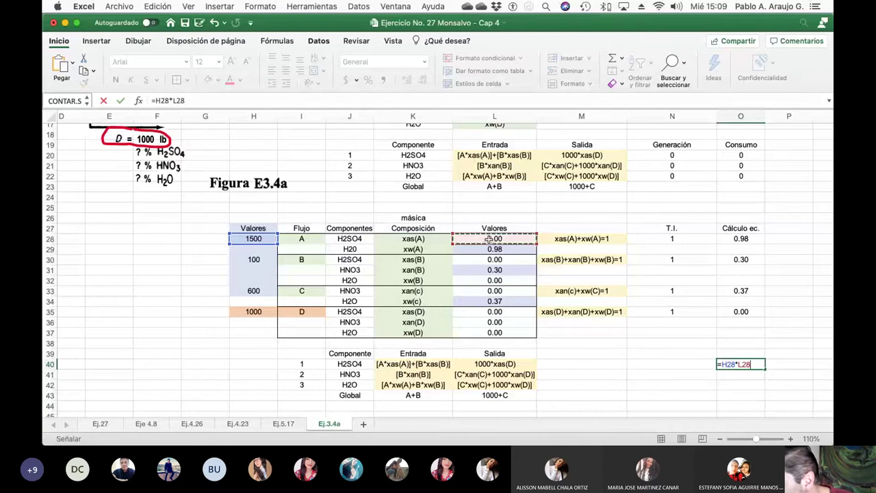
pyautogui.write('+')
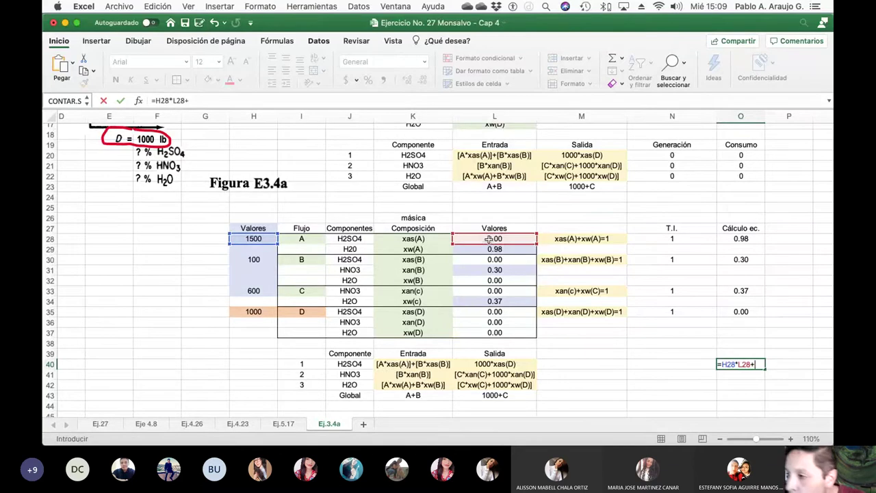
pyautogui.click(254, 259)
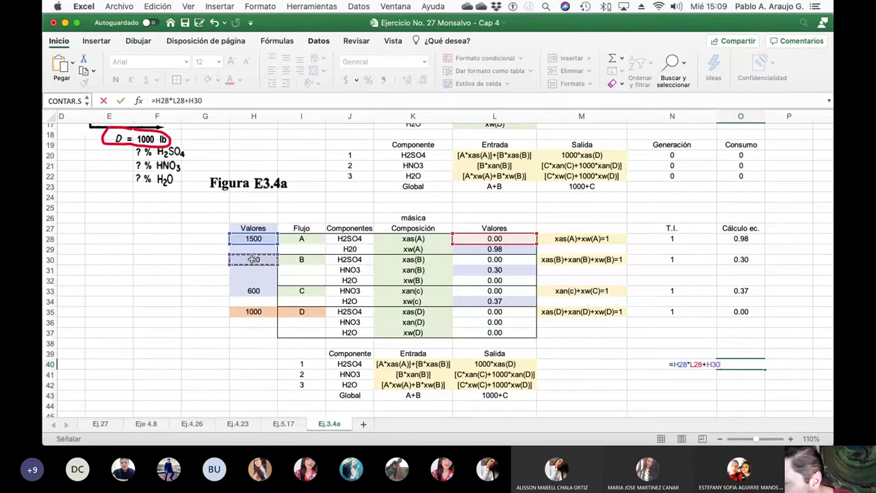
pyautogui.write('*')
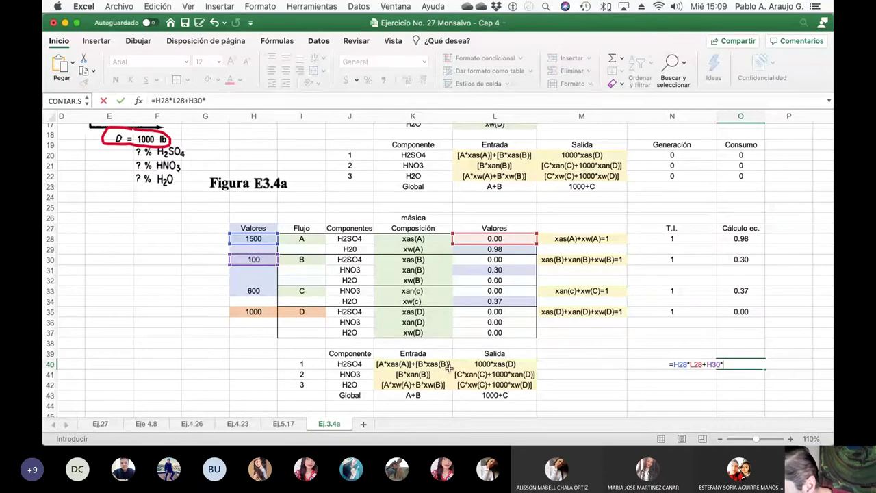
pyautogui.click(419, 260)
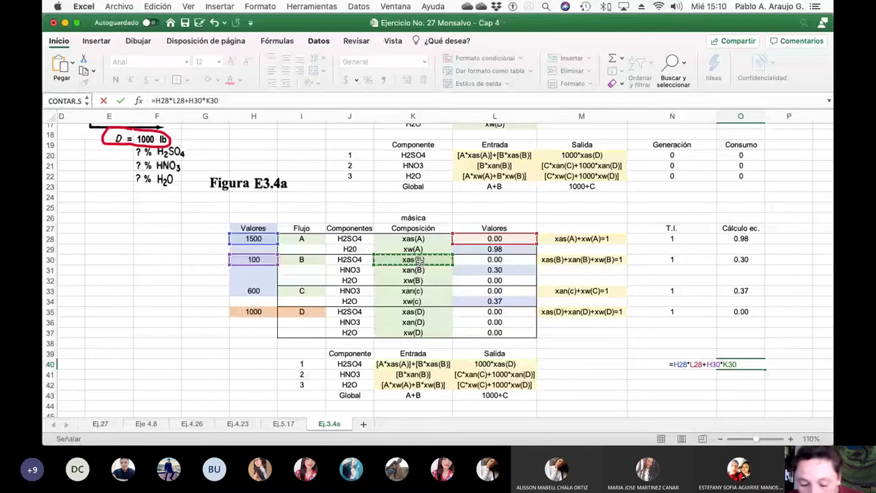
pyautogui.write('-')
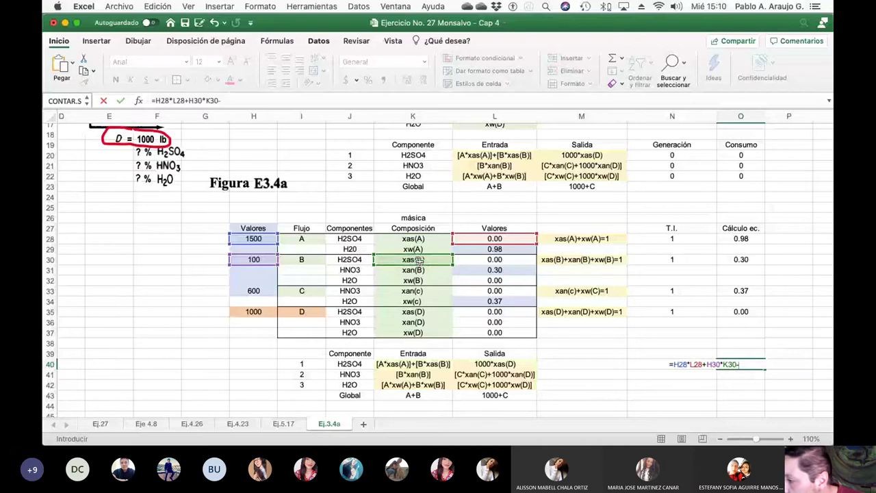
pyautogui.click(253, 311)
pyautogui.write('*')
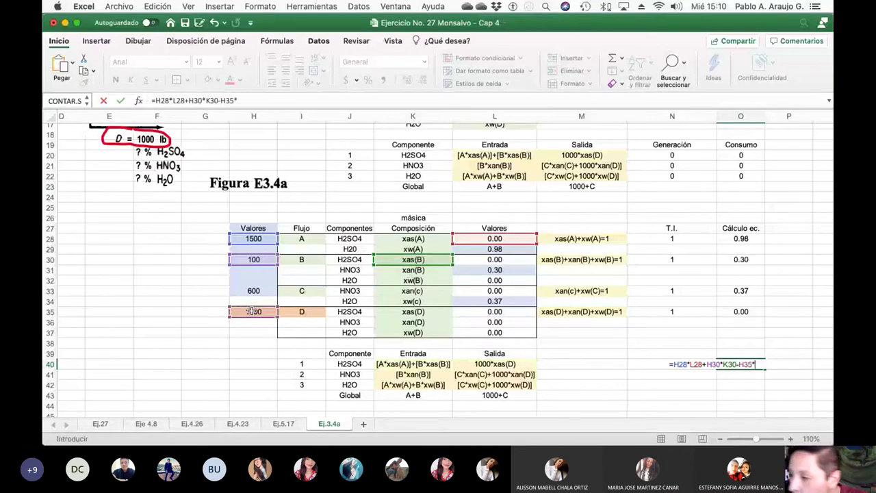
pyautogui.click(411, 311)
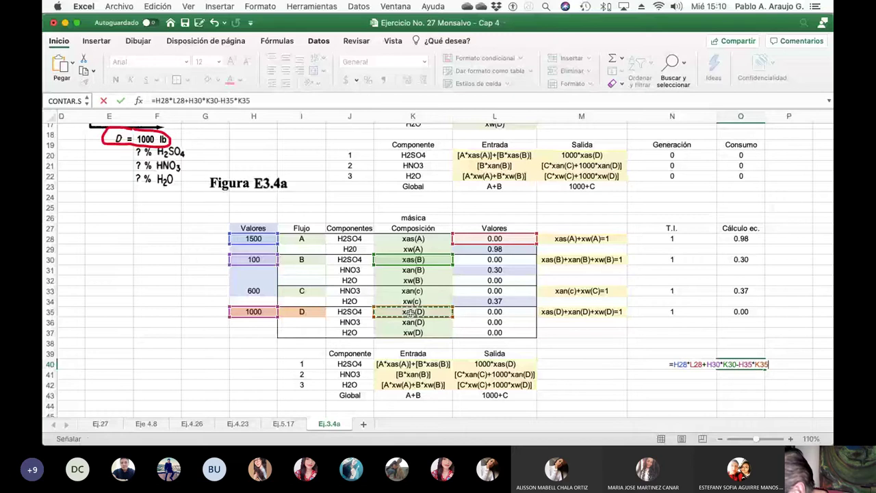
pyautogui.press('Return')
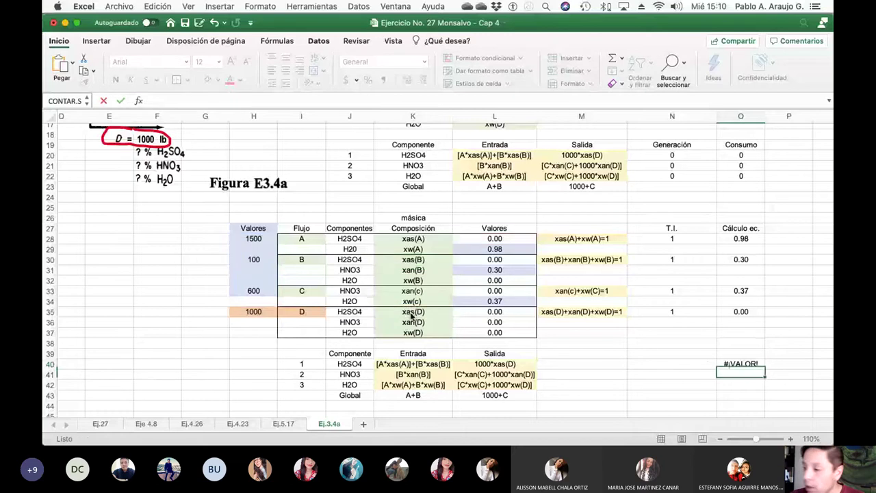
# Correct the H2SO4 balance formula in cell O40 to =H28*L28+H30*L30-H35*L35
pyautogui.press('Up')
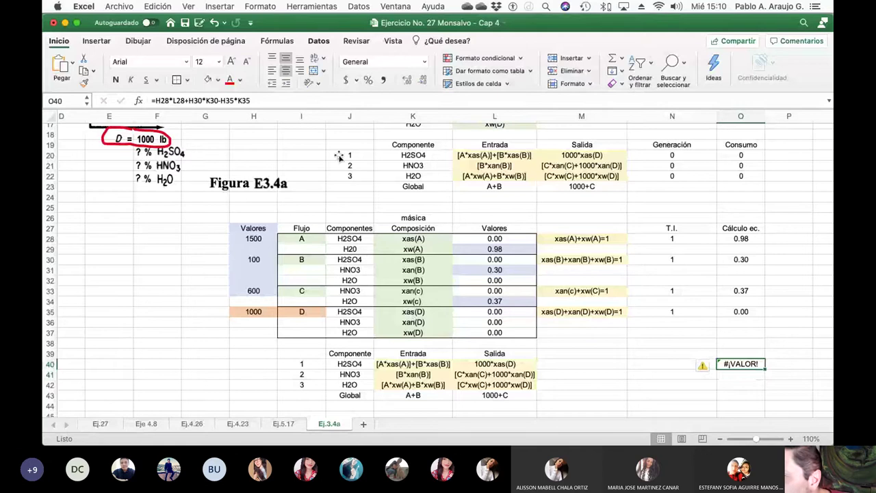
pyautogui.click(278, 102)
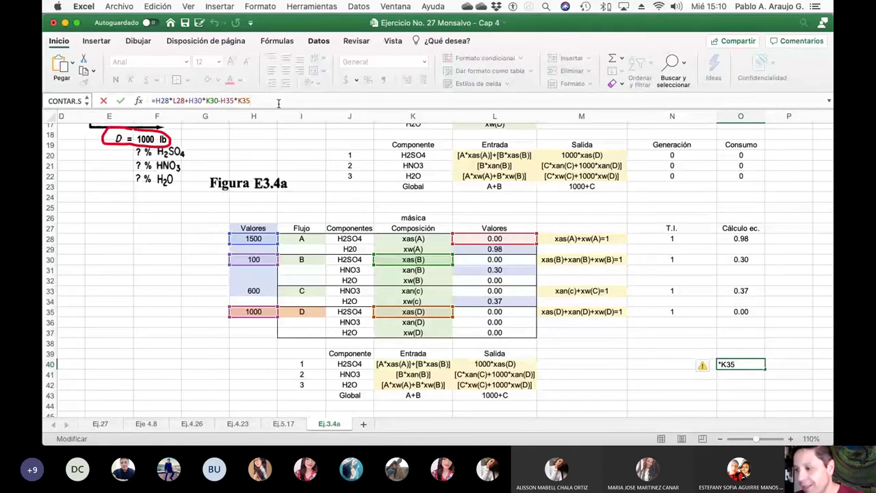
pyautogui.doubleClick(213, 101)
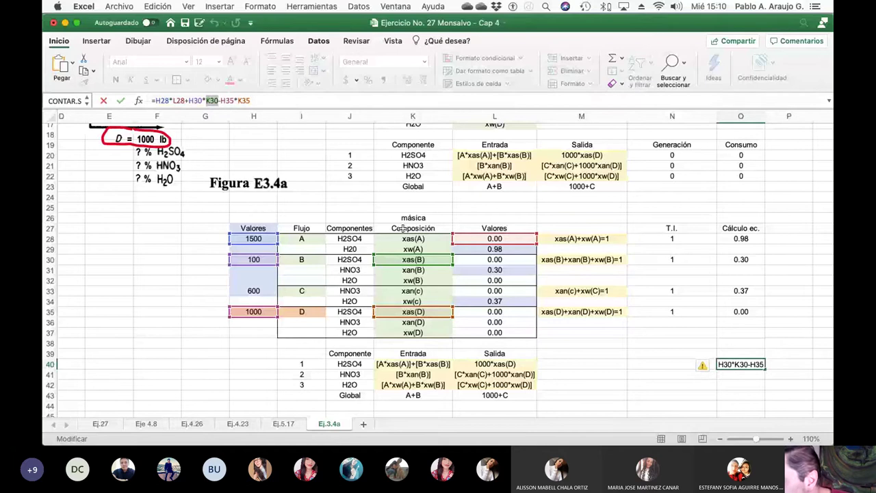
pyautogui.click(208, 100)
pyautogui.press('BackSpace')
pyautogui.write('L')
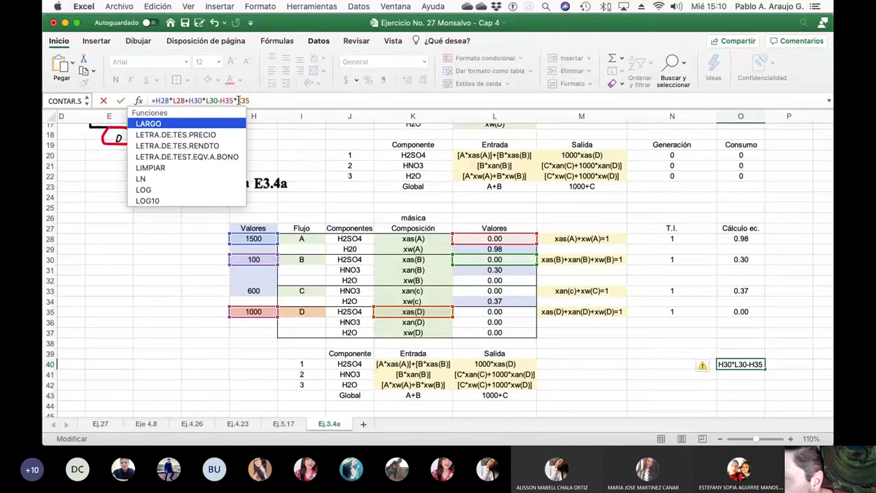
pyautogui.click(241, 101)
pyautogui.press('BackSpace')
pyautogui.write('L')
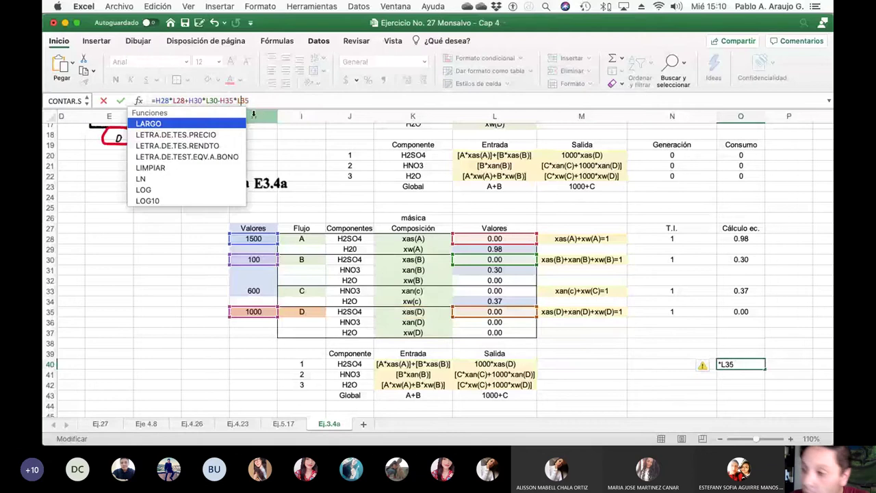
pyautogui.press('Return')
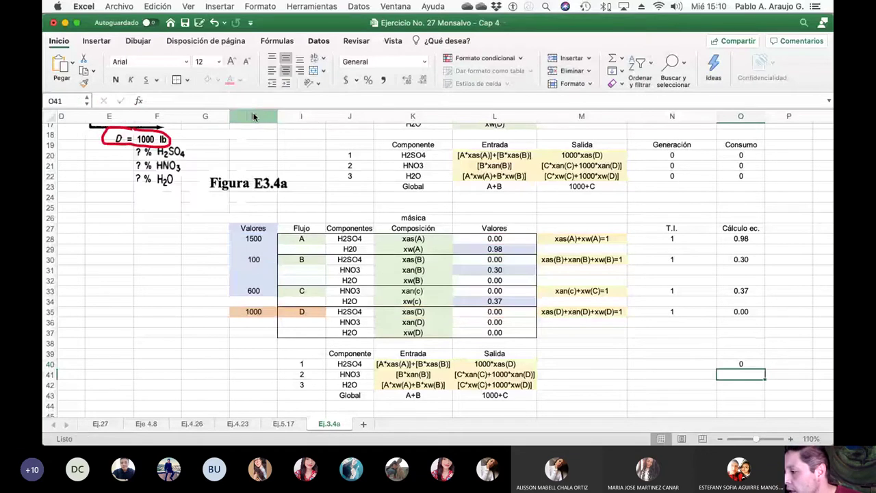
# Enter 0 in cell N40 as the target value of the H2SO4 balance
pyautogui.press('Up')
pyautogui.press('Left')
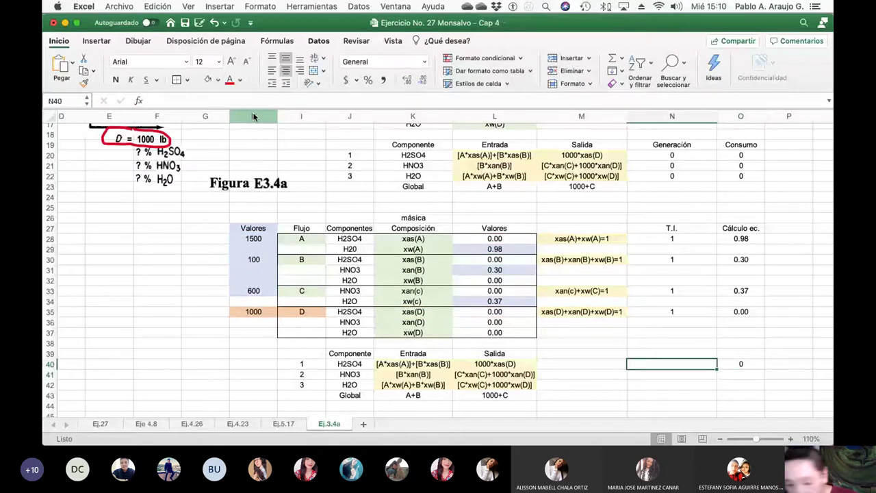
pyautogui.write('0')
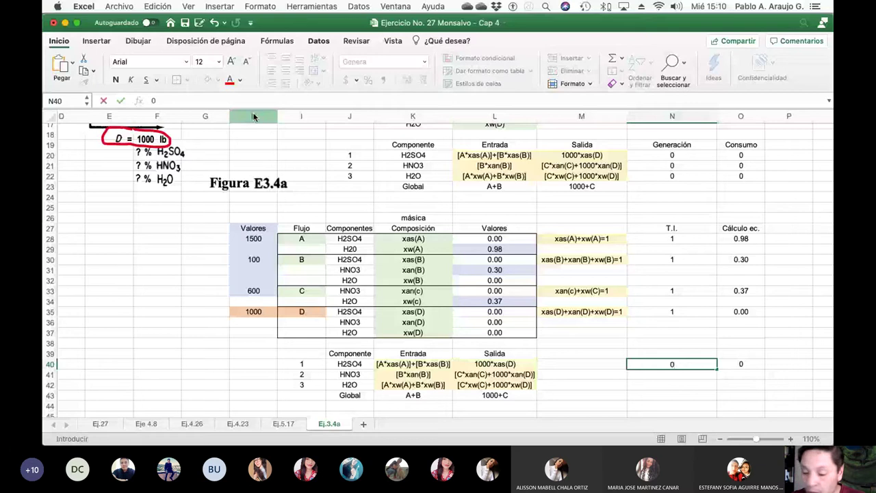
pyautogui.press('Return')
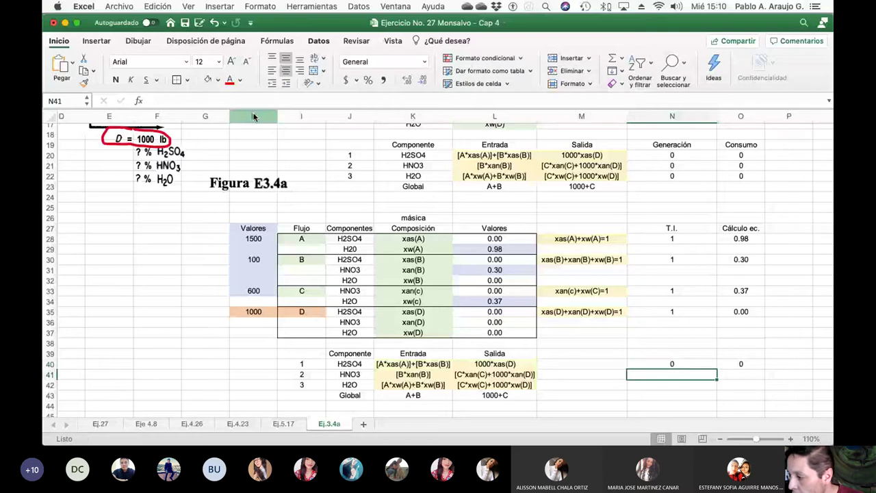
# Enter the HNO3 balance formula =H30*L31-(H33*L33+H35*L36) in cell O41
pyautogui.press('Right')
pyautogui.write('=')
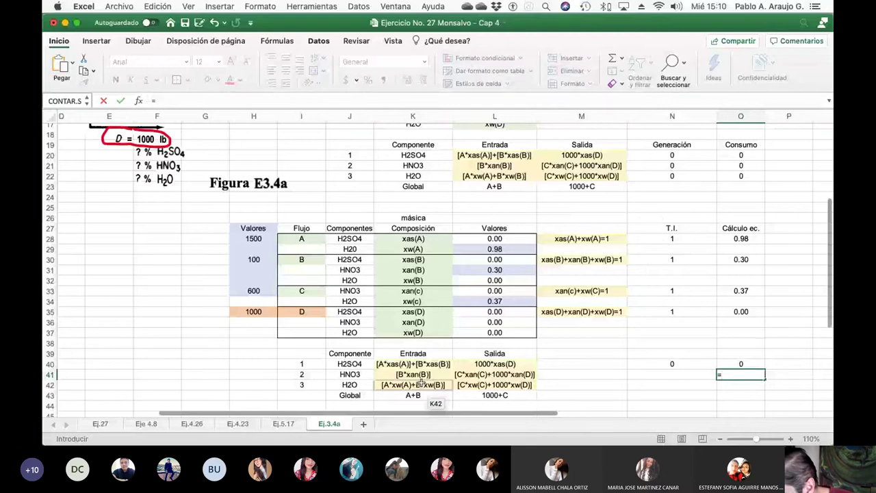
pyautogui.click(267, 259)
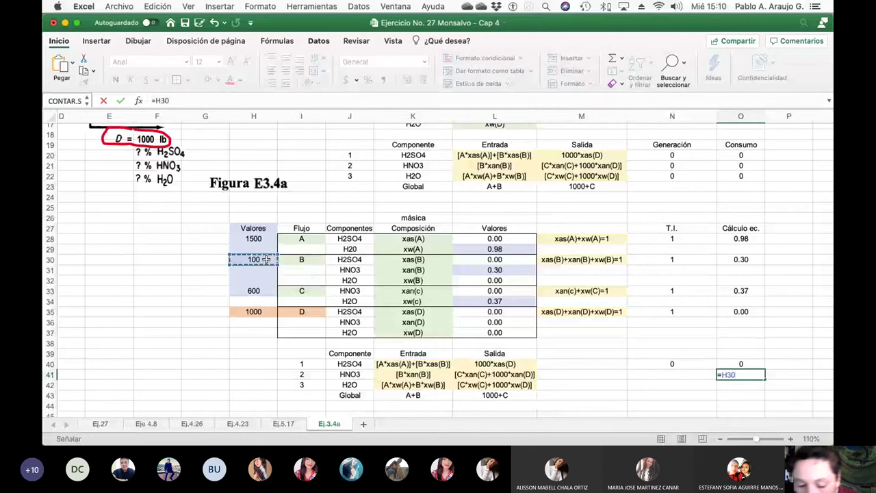
pyautogui.write('*')
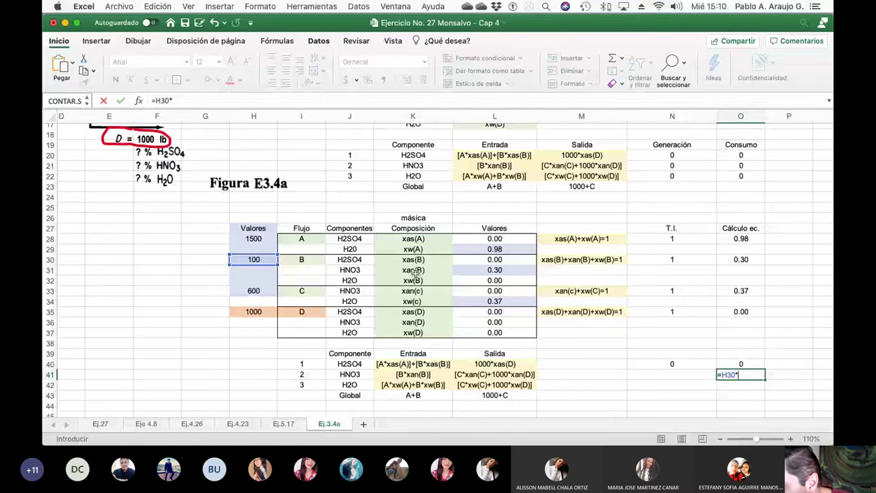
pyautogui.click(497, 270)
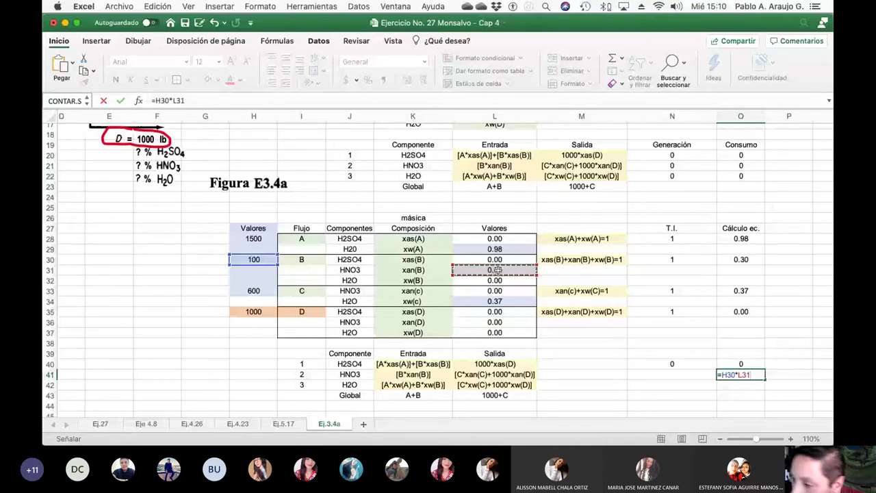
pyautogui.write('-')
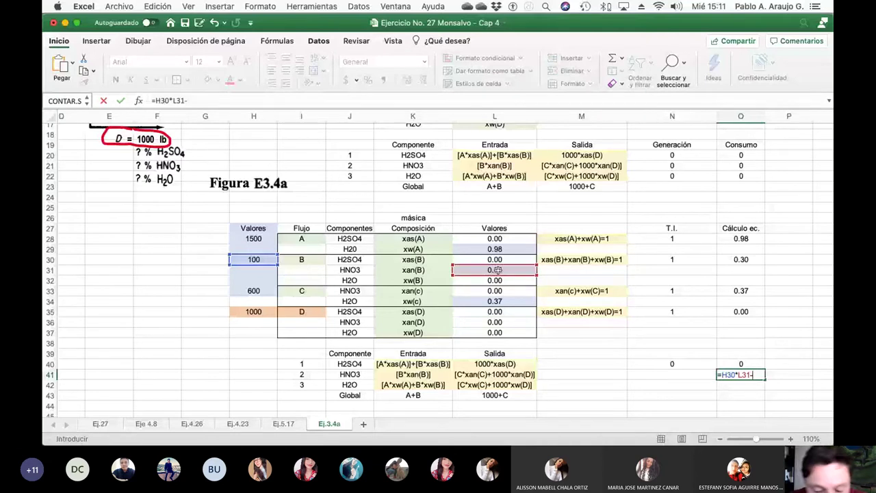
pyautogui.write('(')
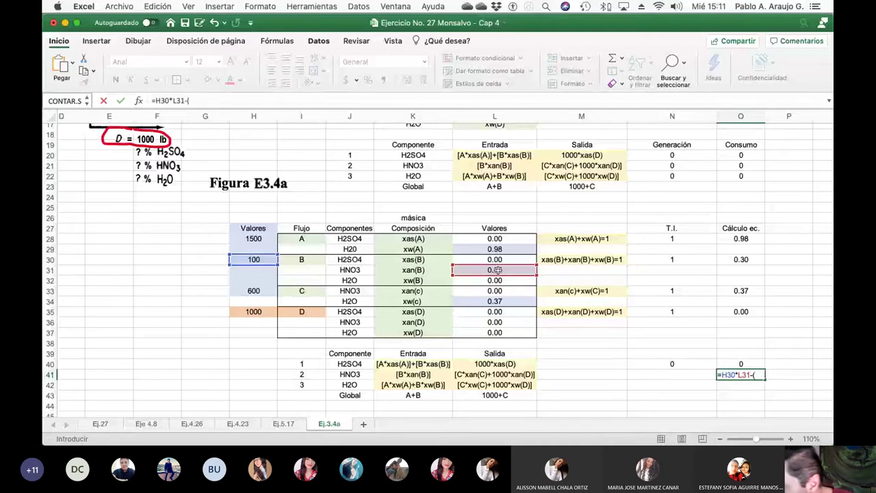
pyautogui.click(263, 292)
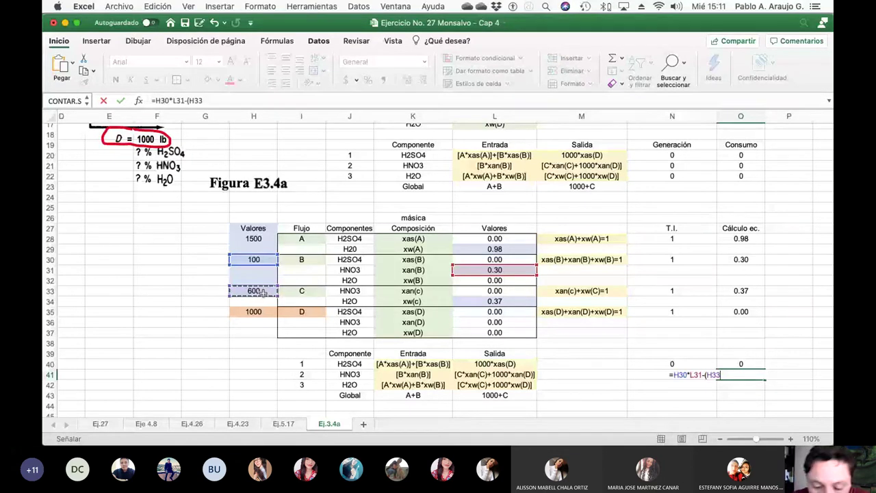
pyautogui.write('*')
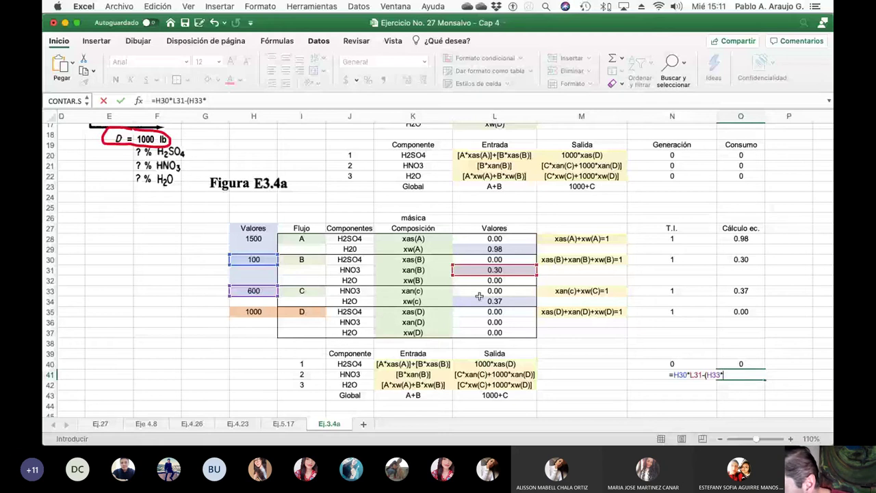
pyautogui.click(484, 291)
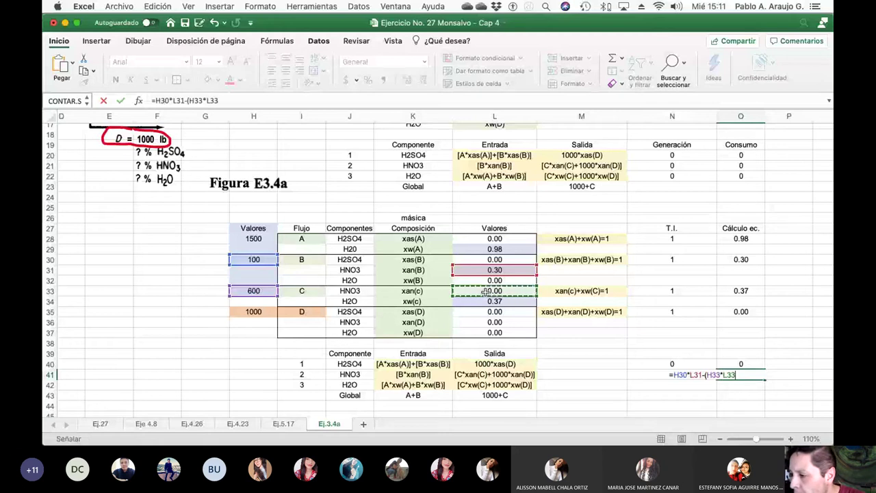
pyautogui.write('+')
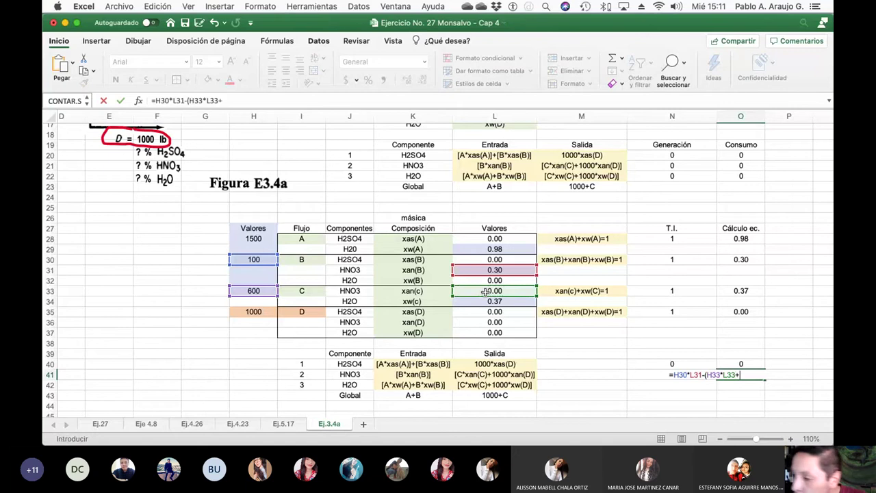
pyautogui.click(254, 313)
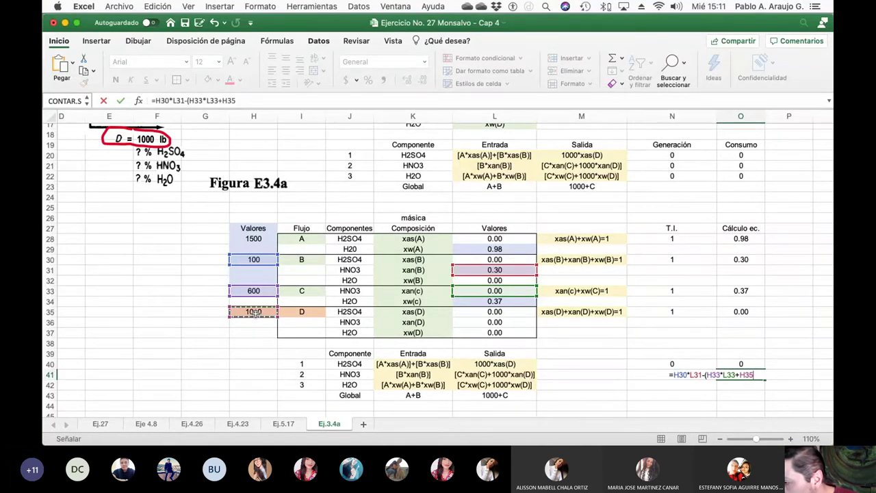
pyautogui.write('*')
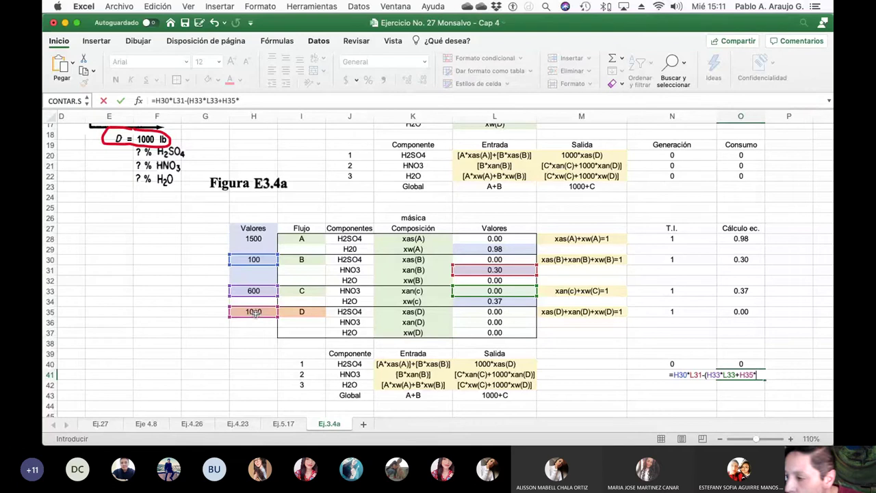
pyautogui.click(494, 322)
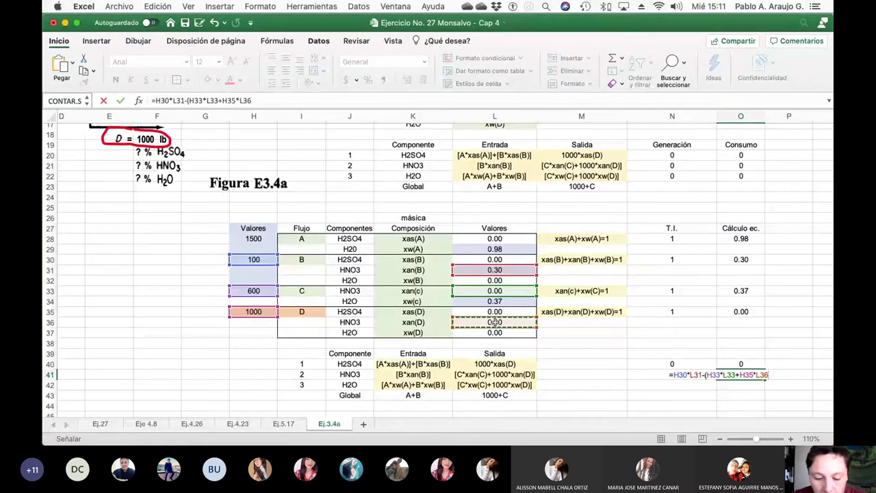
pyautogui.write(')')
# Enter 0 in cell N41 as the target value of the HNO3 balance
pyautogui.press('Left')
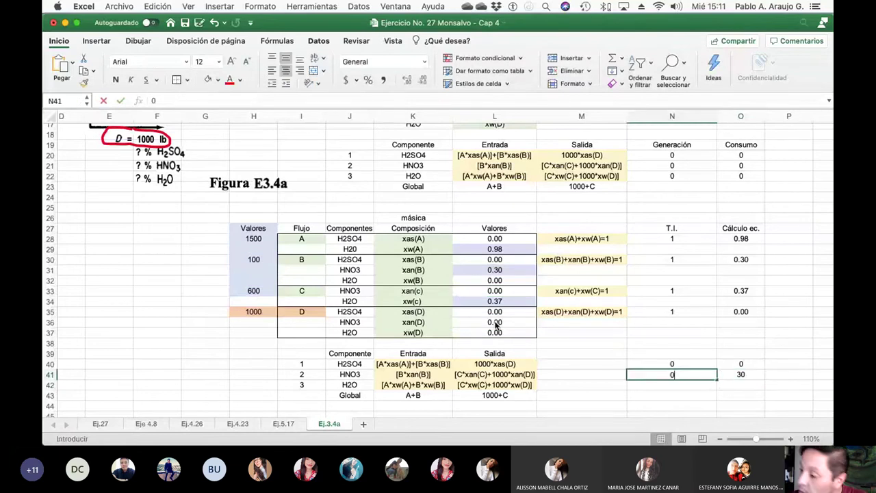
pyautogui.write('0')
pyautogui.press('Return')
# Enter the H2O balance formula =H28*L29+H30*L32-(H33*L34+H35*L37) in cell O42
pyautogui.press('Right')
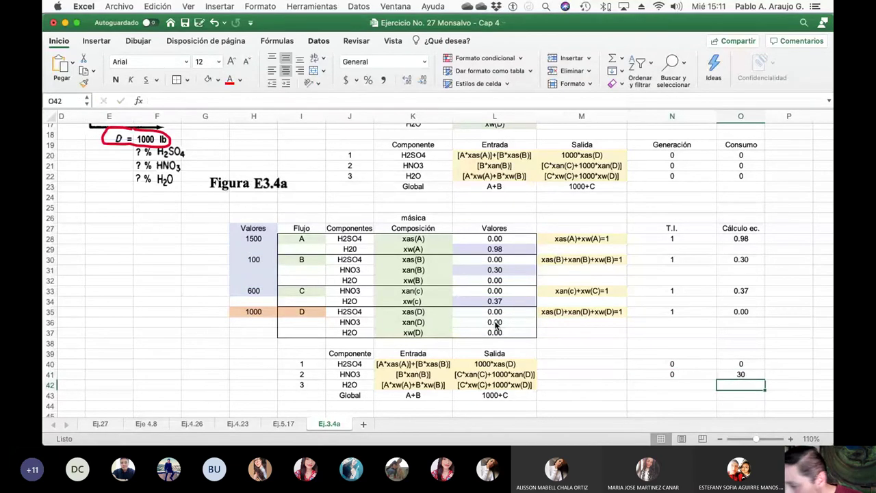
pyautogui.write('=')
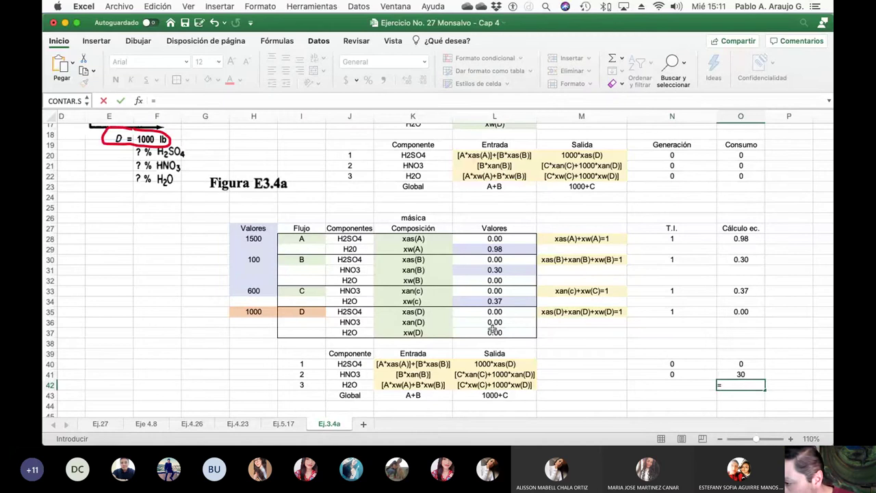
pyautogui.click(253, 240)
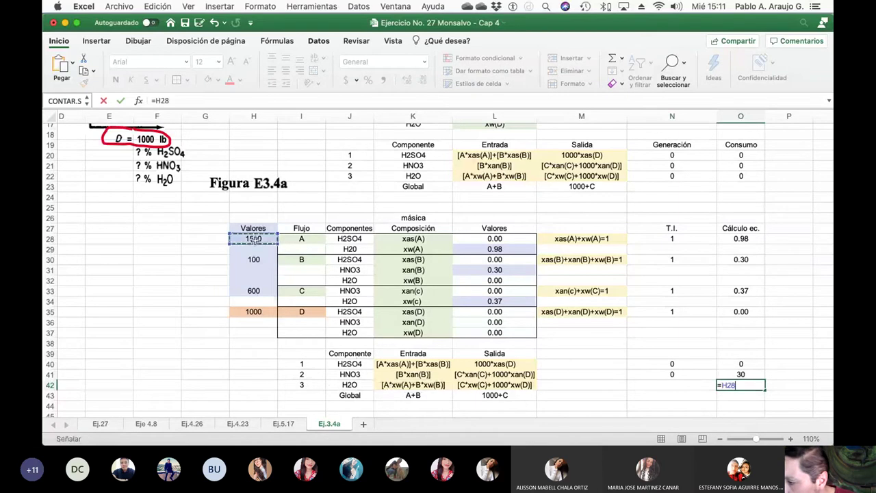
pyautogui.write('*')
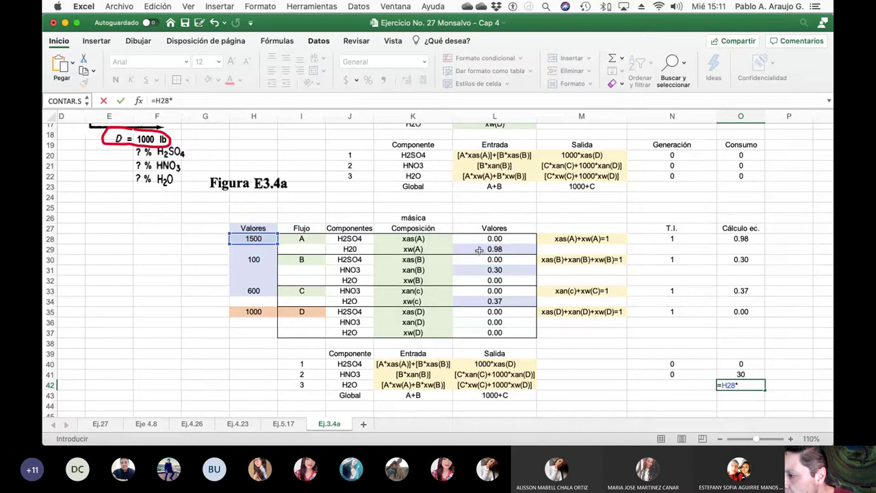
pyautogui.click(512, 251)
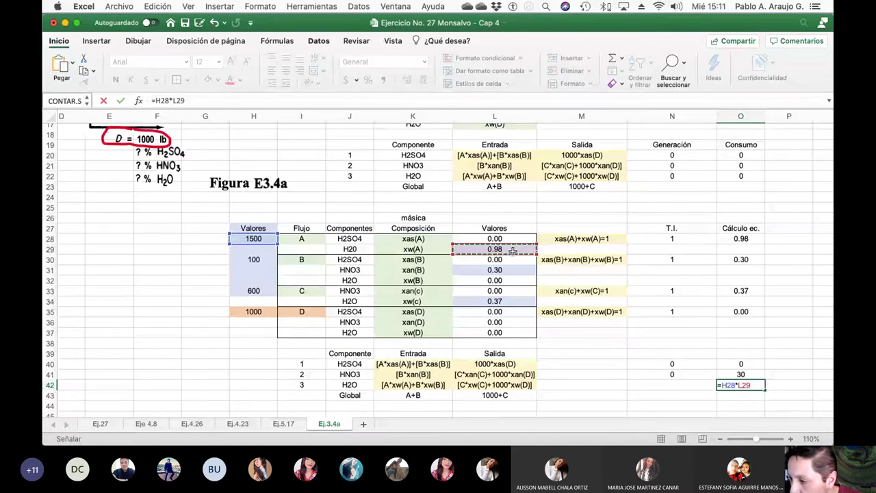
pyautogui.write('+')
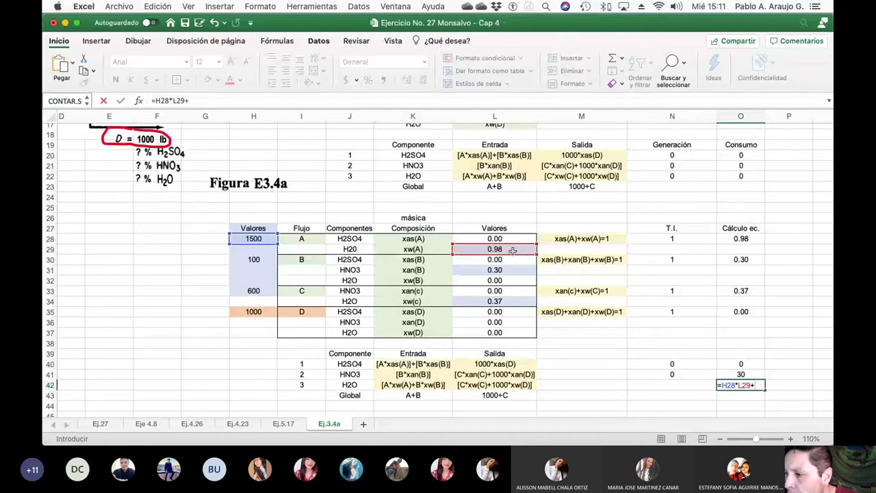
pyautogui.click(265, 260)
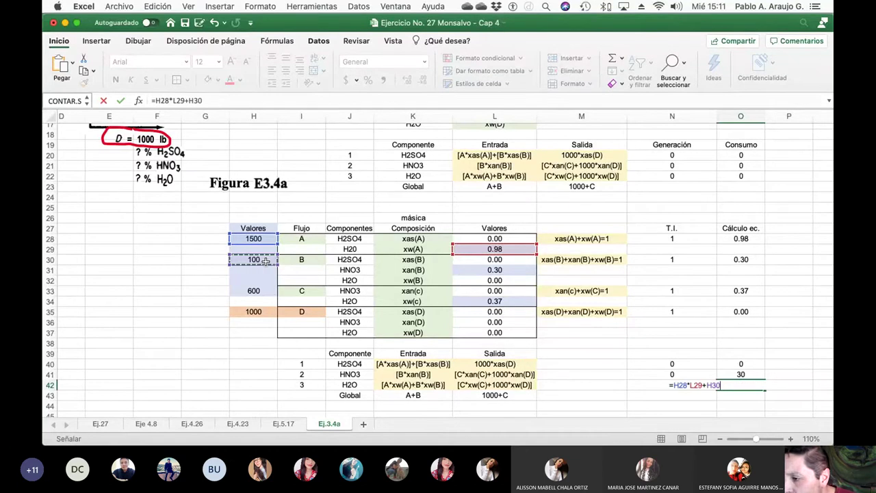
pyautogui.write('*')
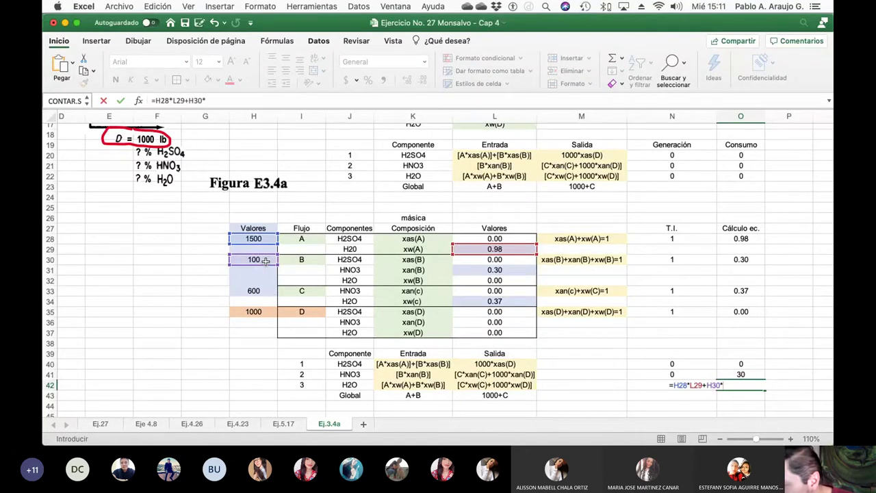
pyautogui.click(487, 282)
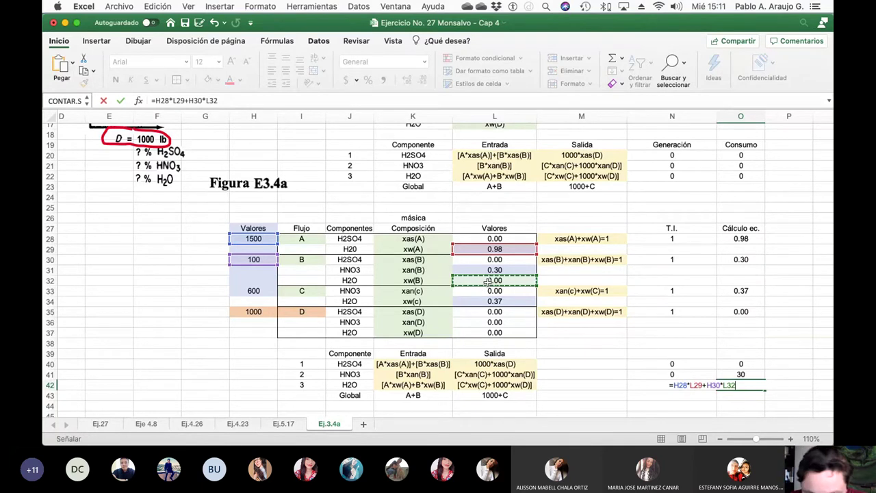
pyautogui.write('-(')
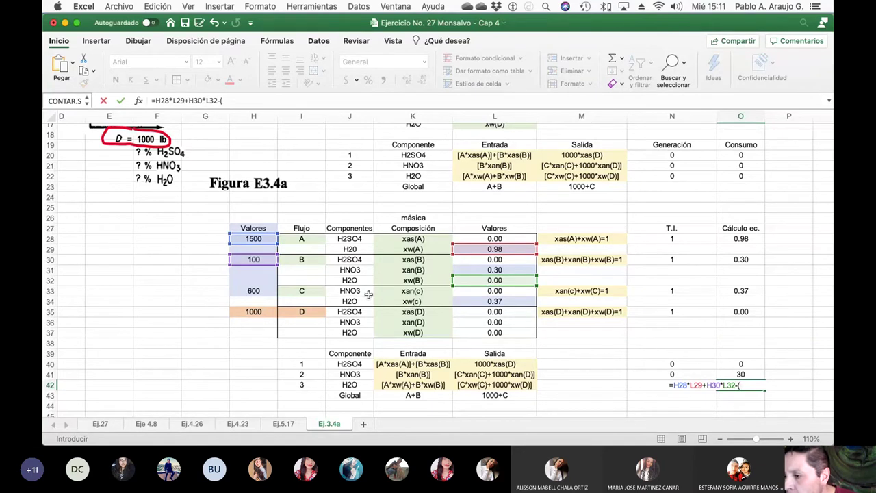
pyautogui.click(253, 290)
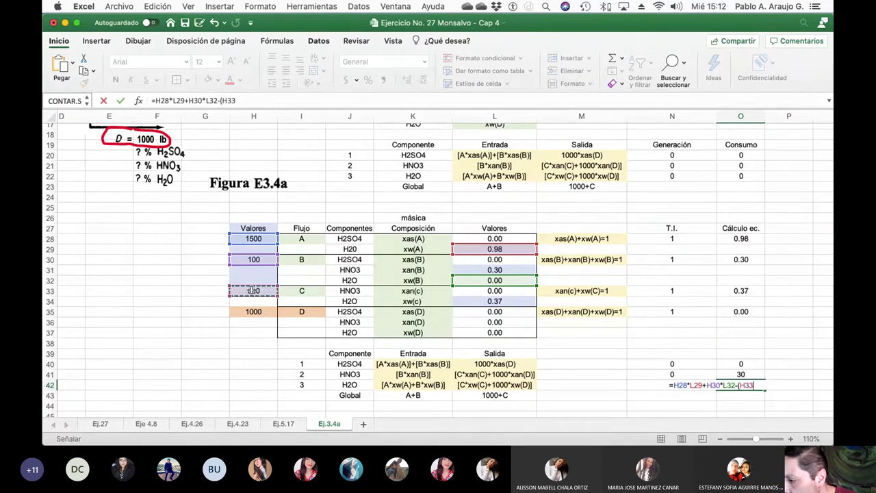
pyautogui.write('*')
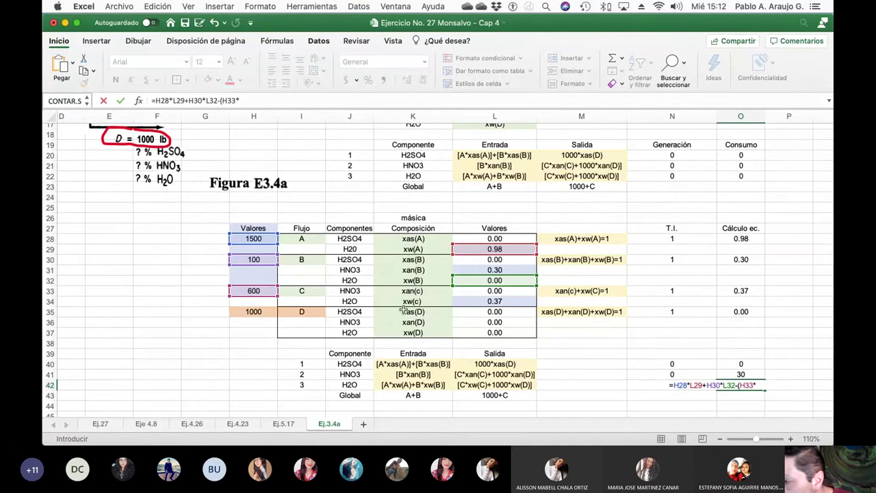
pyautogui.click(509, 301)
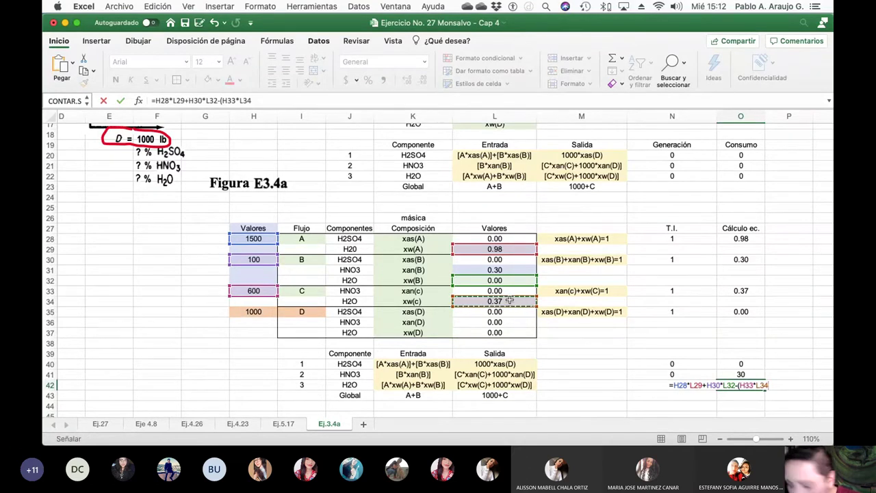
pyautogui.write('+')
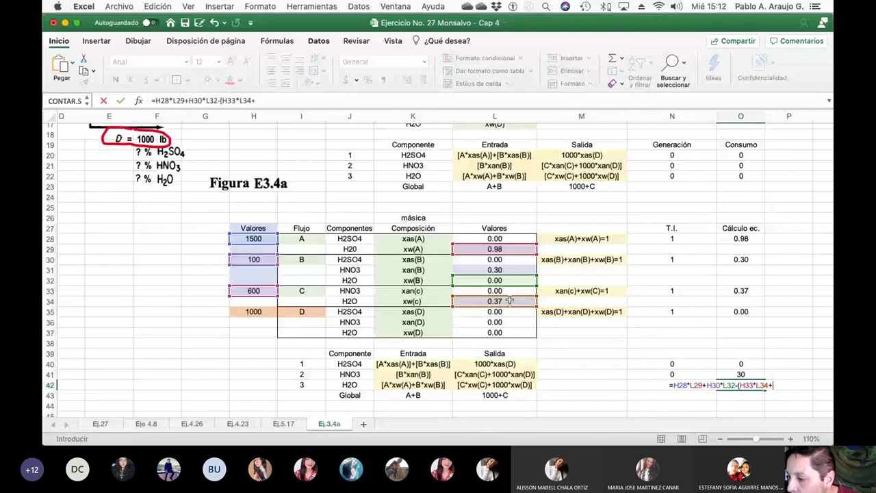
pyautogui.click(253, 311)
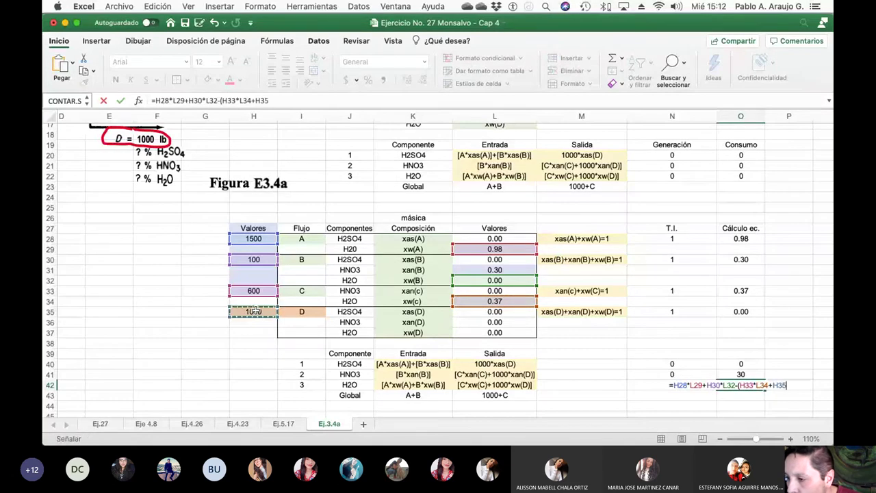
pyautogui.write('*')
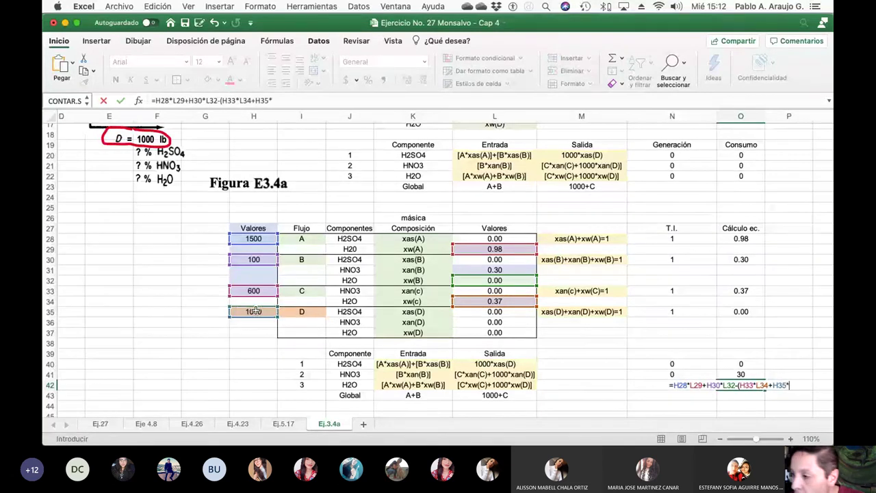
pyautogui.click(472, 332)
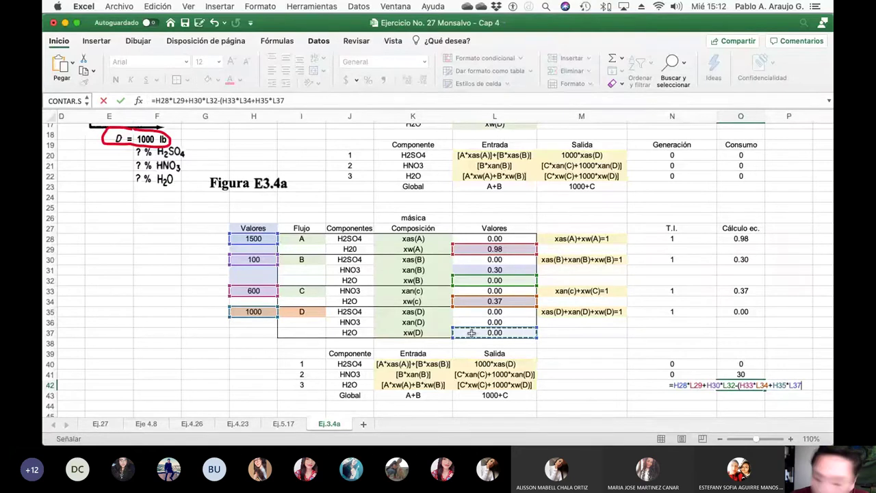
pyautogui.write(')')
pyautogui.press('Return')
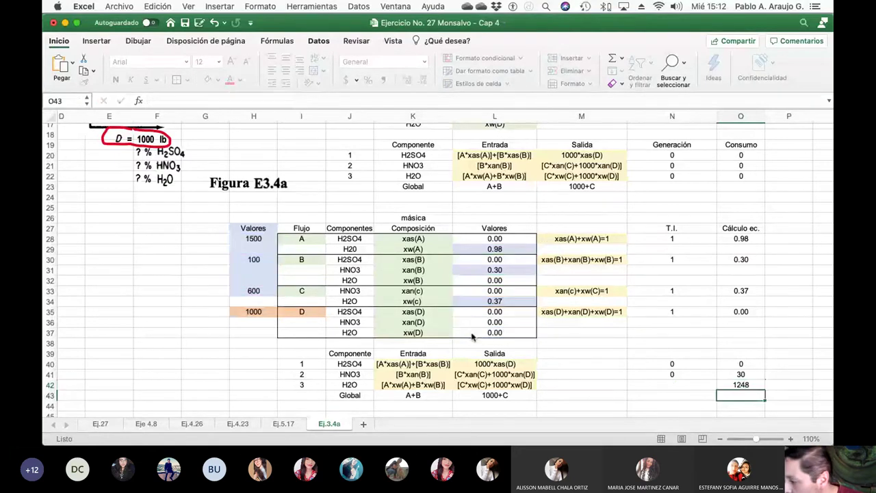
# Enter 0 in cell N42 as the target value of the H2O balance
pyautogui.press('Up')
pyautogui.press('Left')
pyautogui.write('0')
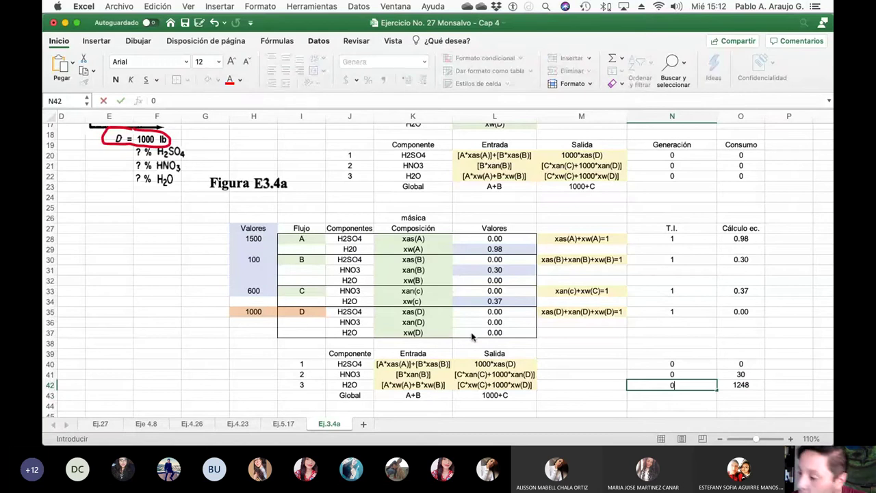
pyautogui.press('Return')
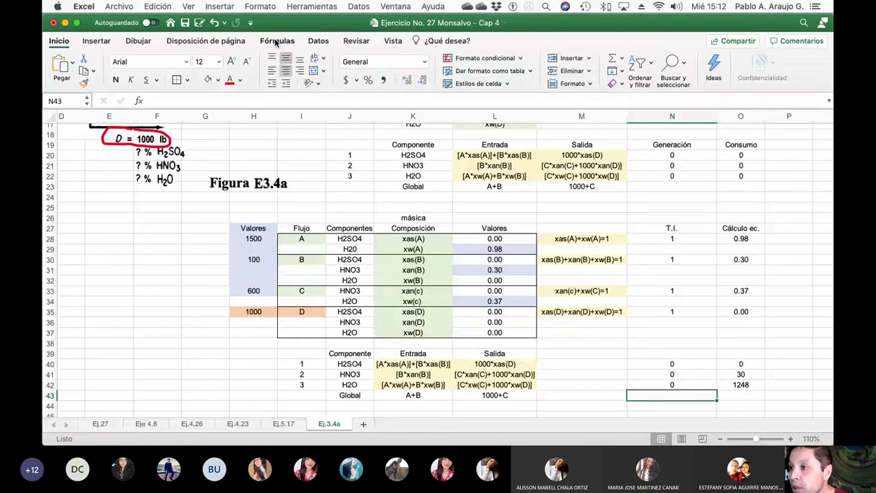
# Open Solver and add the constraint O40 = N40 for the H2SO4 balance
pyautogui.click(300, 8)
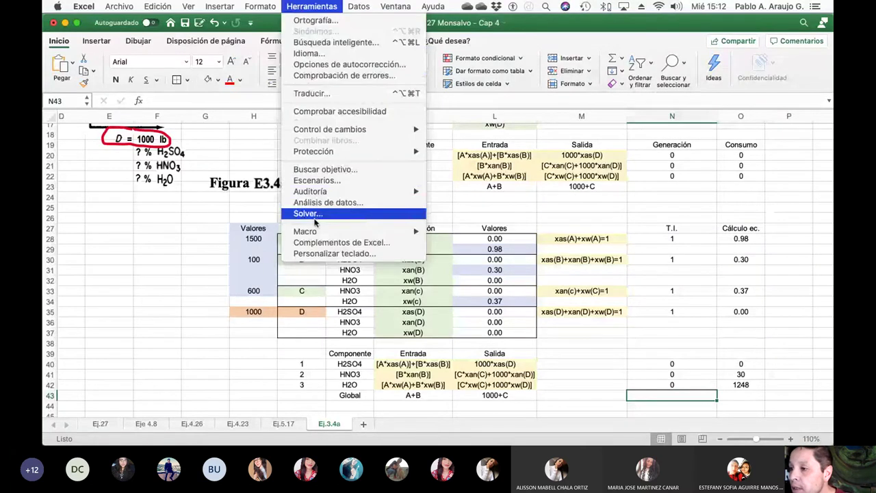
pyautogui.click(307, 213)
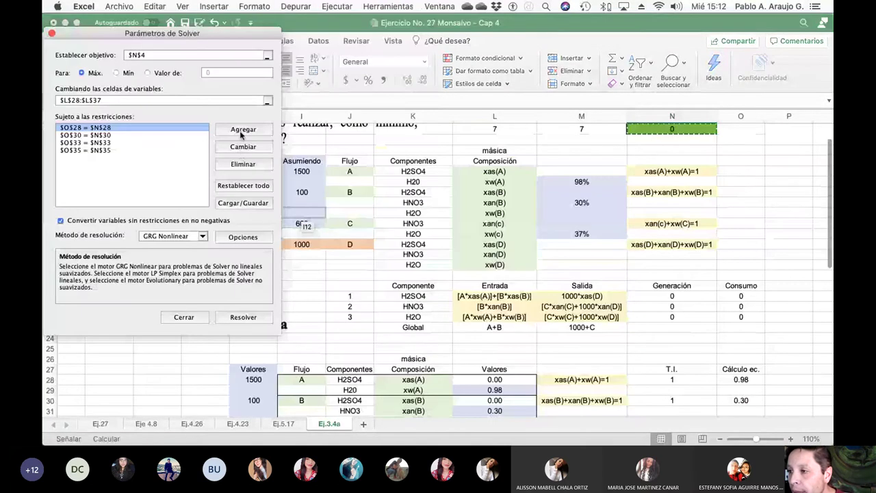
pyautogui.scroll(-3, 700, 312)
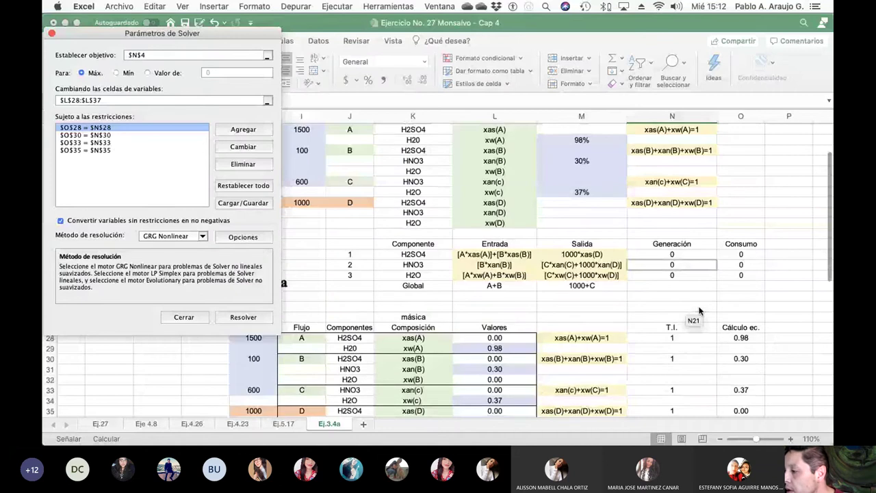
pyautogui.scroll(-8, 699, 311)
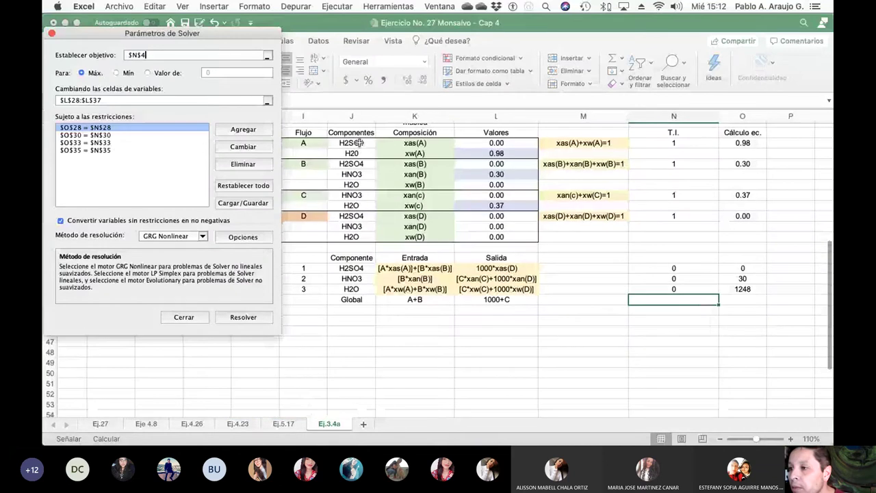
pyautogui.click(227, 129)
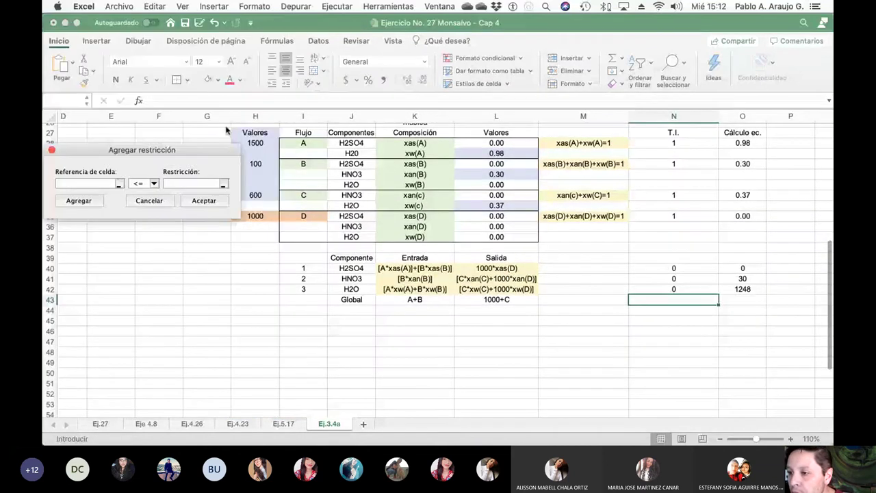
pyautogui.click(749, 271)
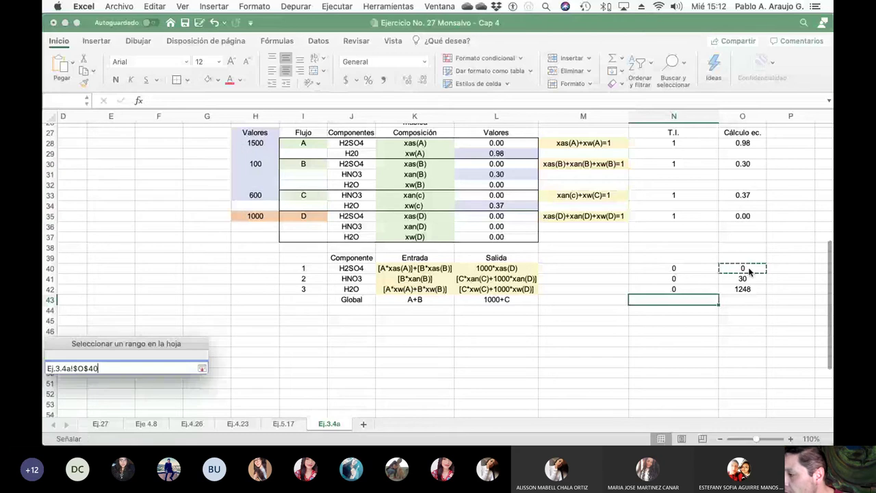
pyautogui.press('Return')
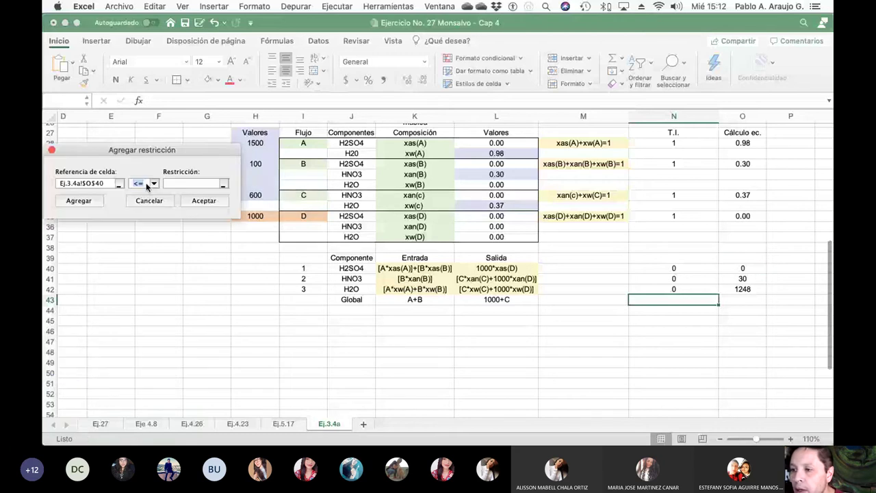
pyautogui.press('Down')
pyautogui.press('Tab')
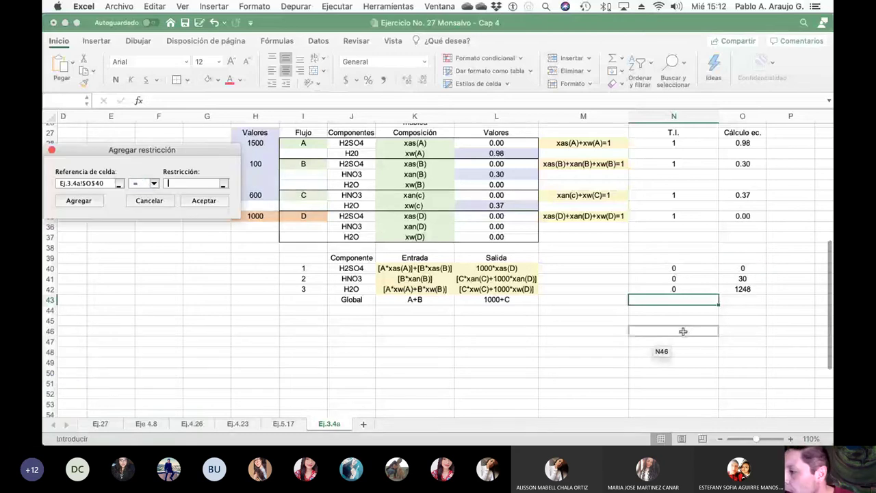
pyautogui.click(698, 269)
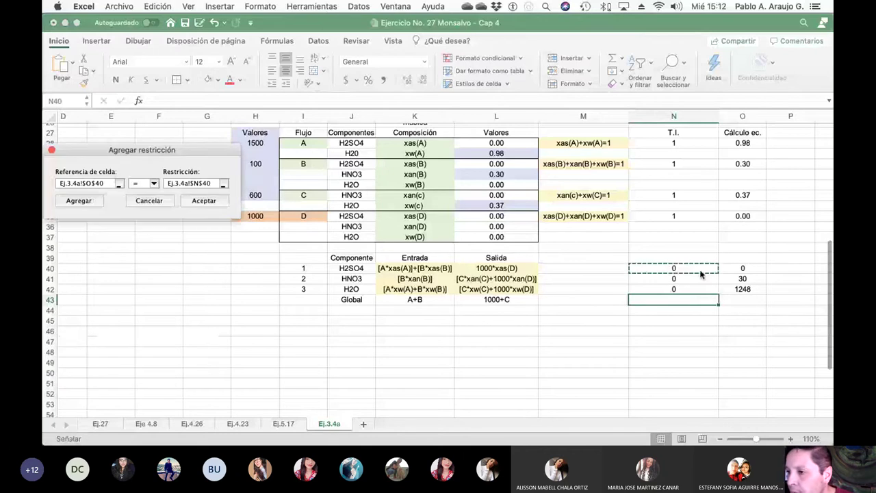
pyautogui.click(87, 200)
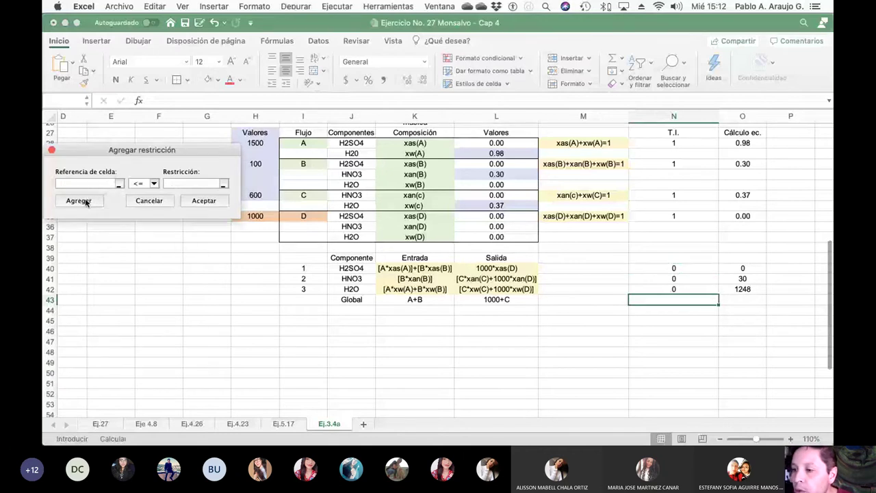
# Add the Solver constraint O41 = N41 for the HNO3 balance
pyautogui.click(746, 279)
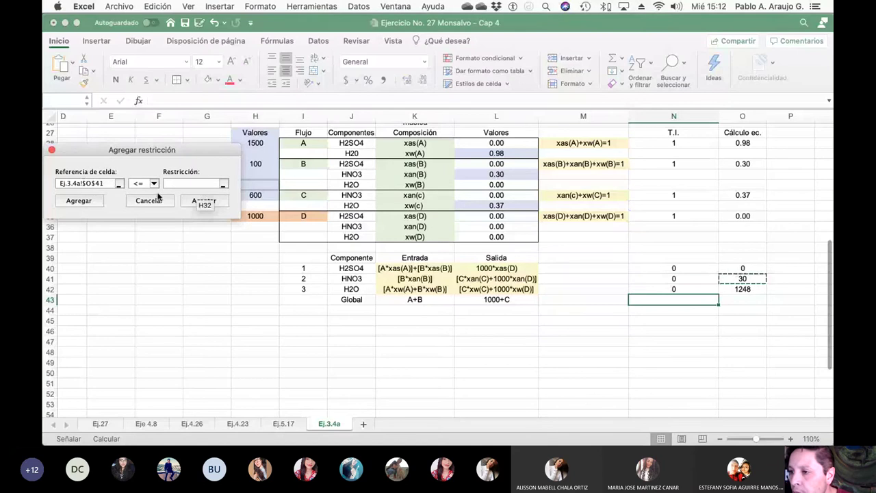
pyautogui.click(142, 185)
pyautogui.write('=')
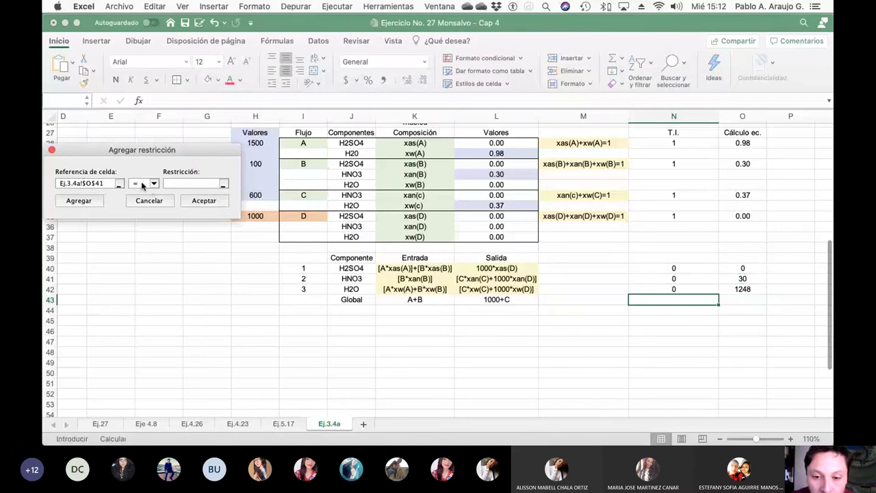
pyautogui.click(675, 282)
pyautogui.click(76, 200)
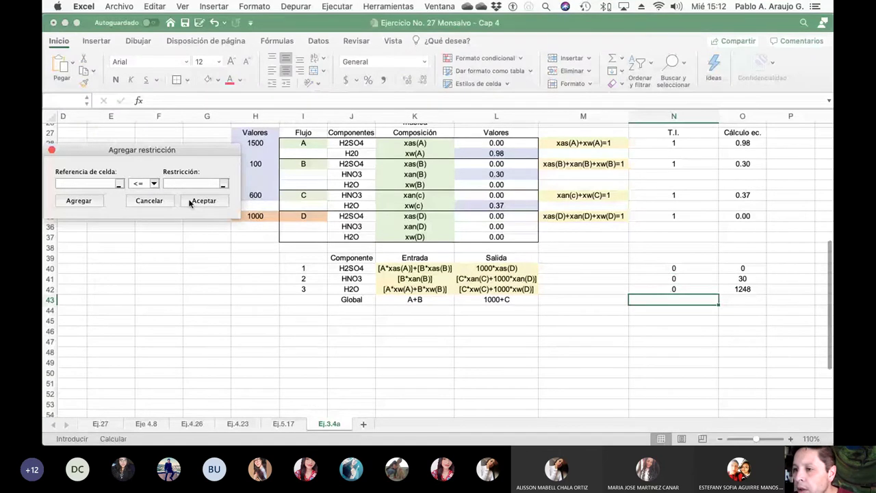
# Add the Solver constraint O42 = N42 for the H2O balance and return to the Solver parameters
pyautogui.click(748, 291)
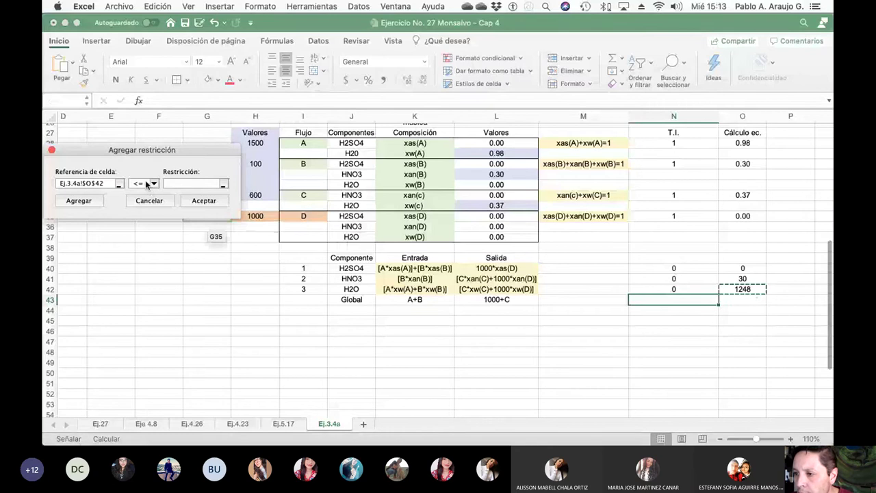
pyautogui.click(146, 185)
pyautogui.press('Down')
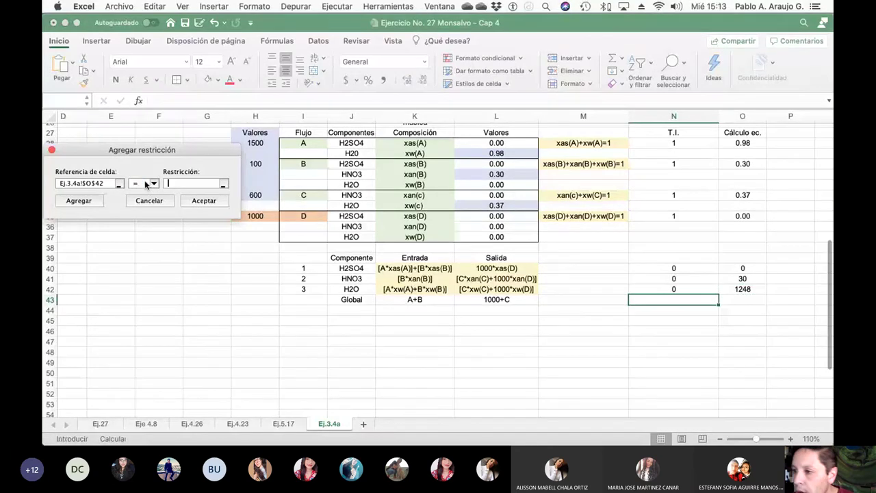
pyautogui.click(676, 289)
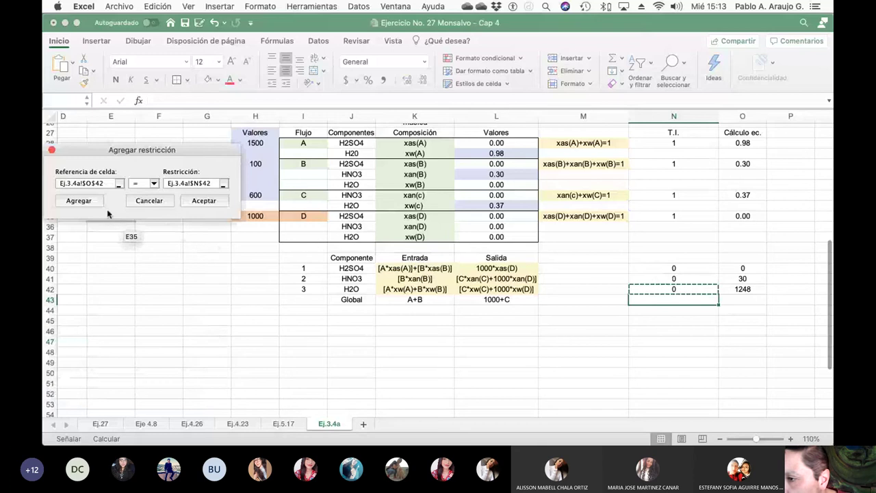
pyautogui.click(79, 200)
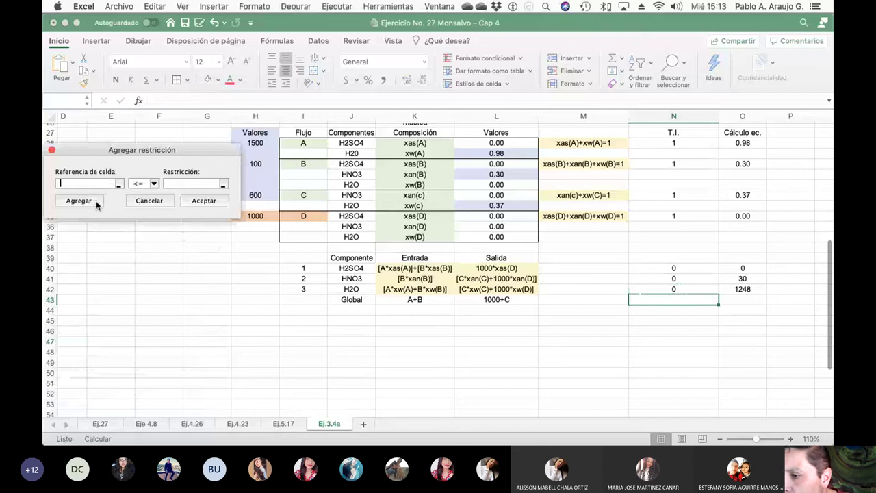
pyautogui.click(196, 202)
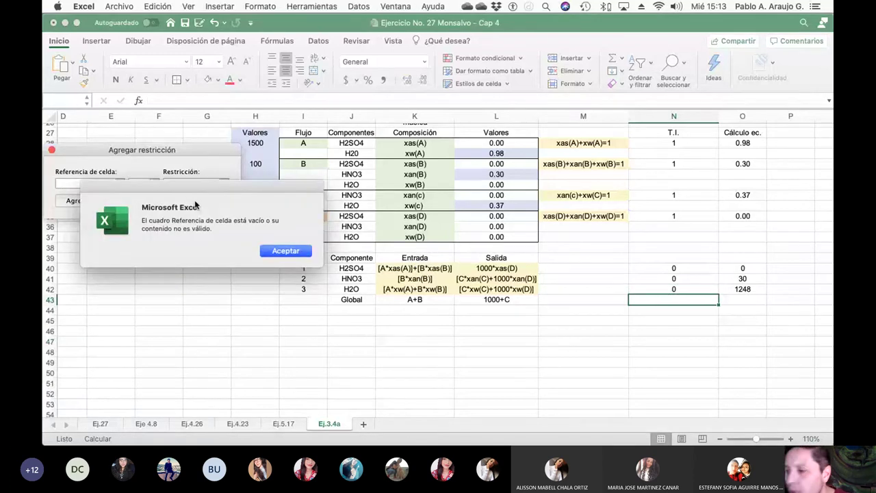
pyautogui.click(283, 250)
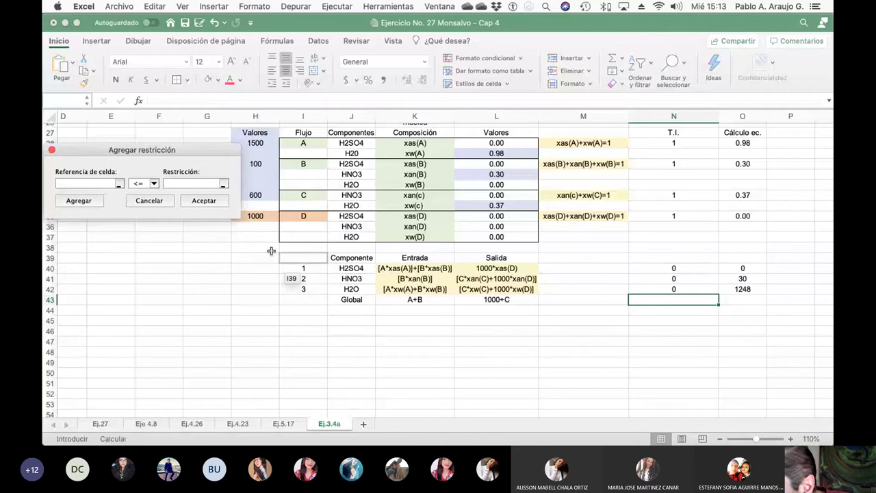
pyautogui.click(148, 203)
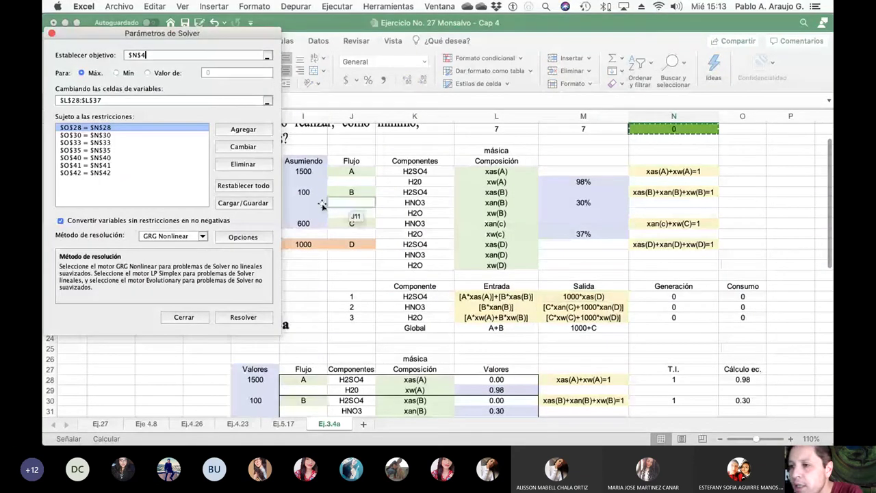
# Review each Solver constraint from O28 = N28 through O42 = N42, and close Solver without solving
pyautogui.click(128, 127)
pyautogui.click(123, 135)
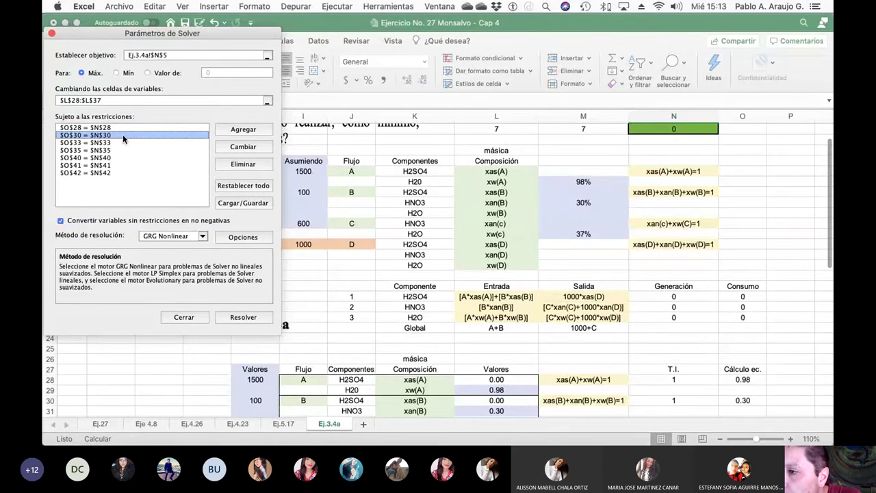
pyautogui.click(118, 142)
pyautogui.click(117, 150)
pyautogui.click(117, 157)
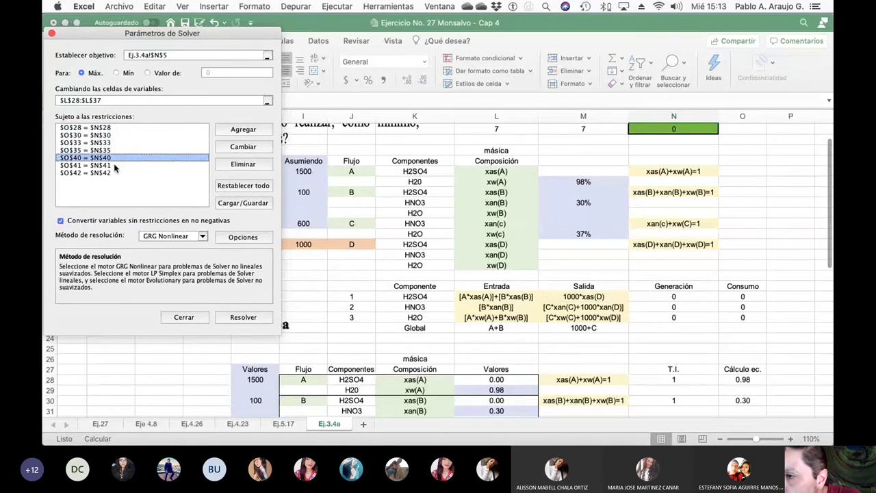
pyautogui.click(114, 165)
pyautogui.click(121, 173)
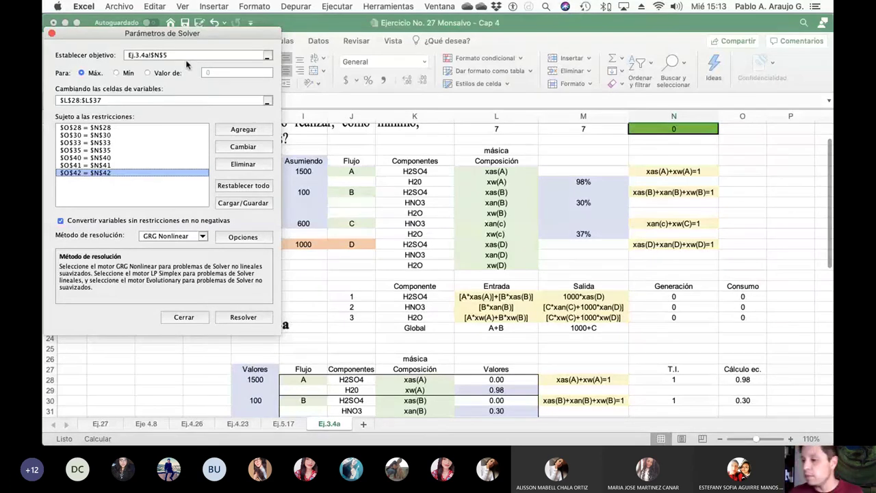
pyautogui.click(184, 317)
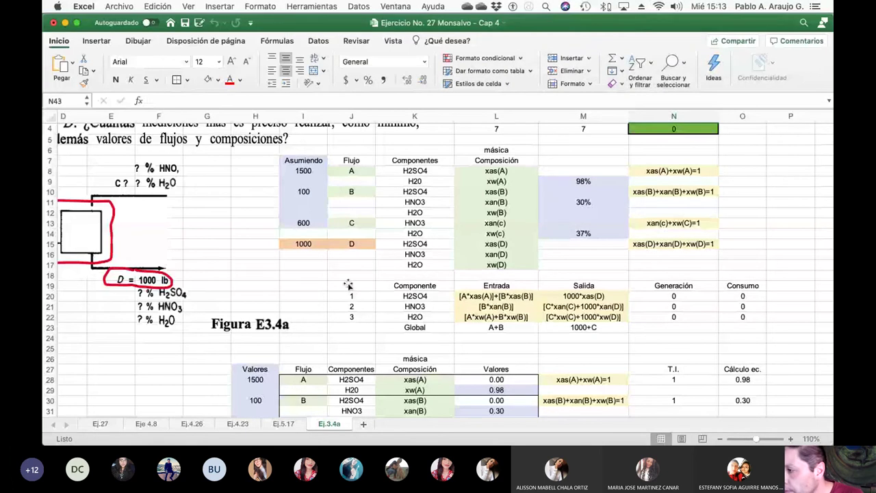
# Compare the assumed flows and balance equations in the upper tables with the values and calculated equations below
pyautogui.scroll(-9, 734, 301)
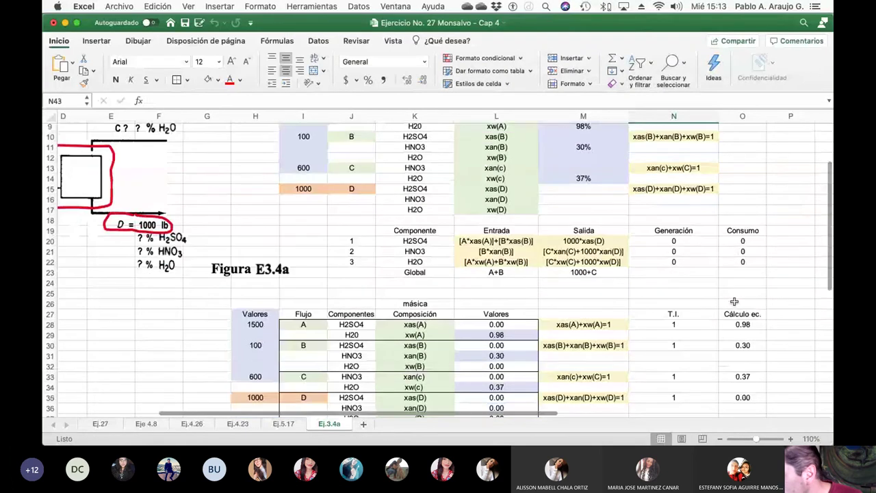
pyautogui.scroll(-1, 733, 301)
pyautogui.hscroll(1, 734, 301)
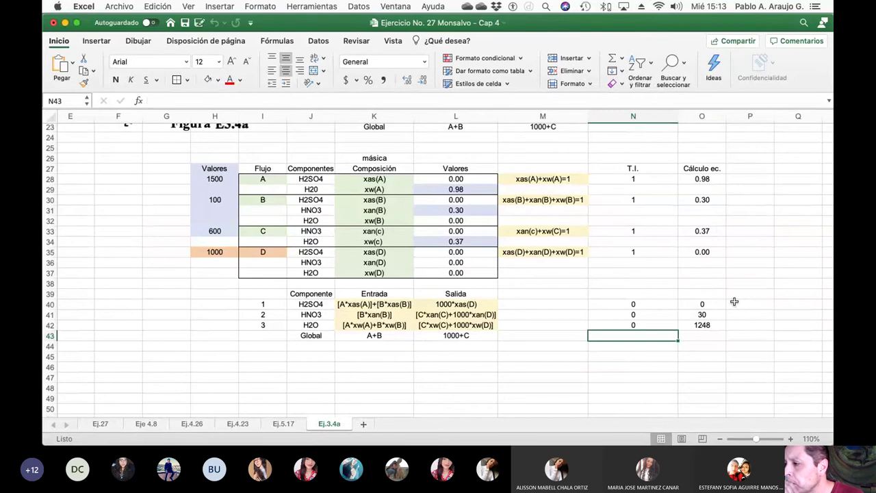
pyautogui.scroll(5, 734, 305)
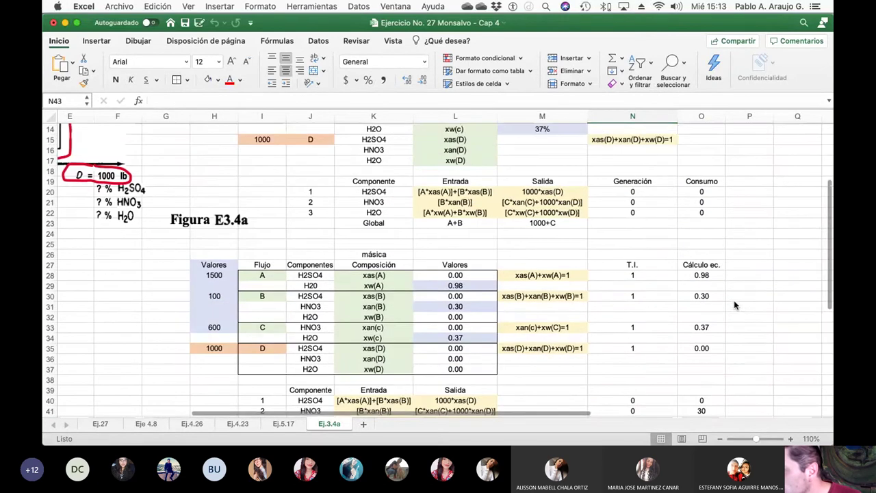
pyautogui.scroll(-5, 734, 304)
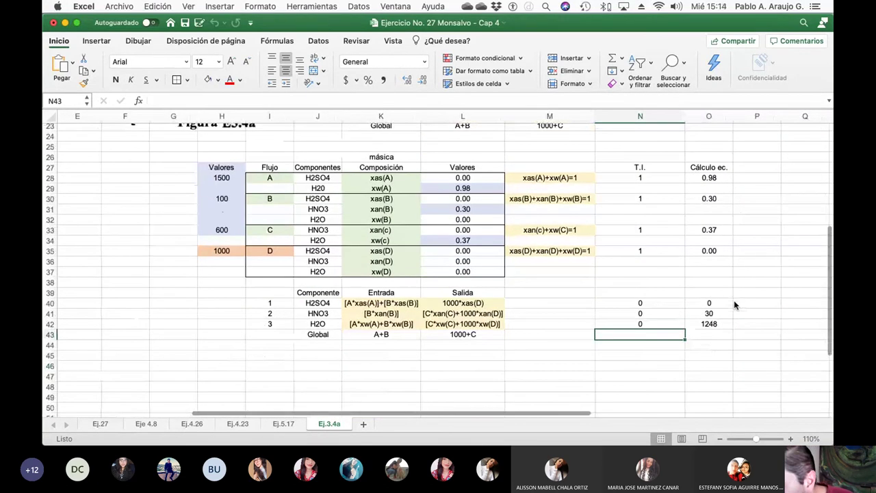
pyautogui.scroll(5, 734, 305)
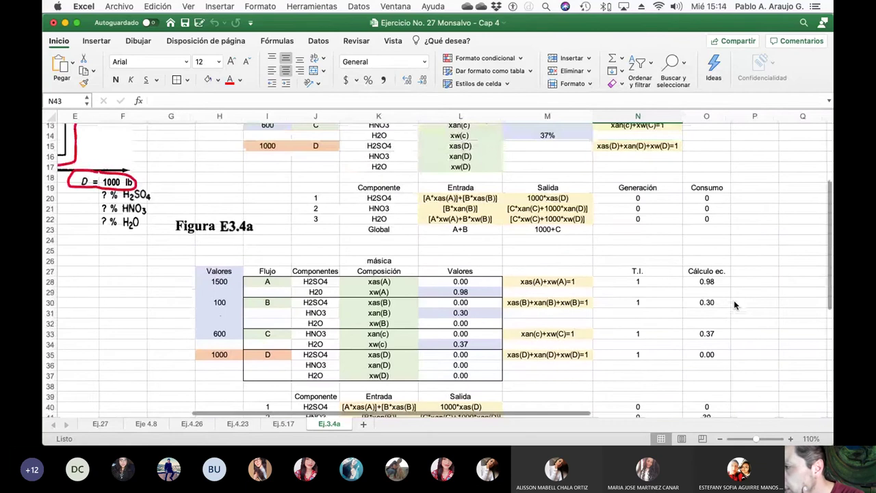
pyautogui.scroll(4, 734, 306)
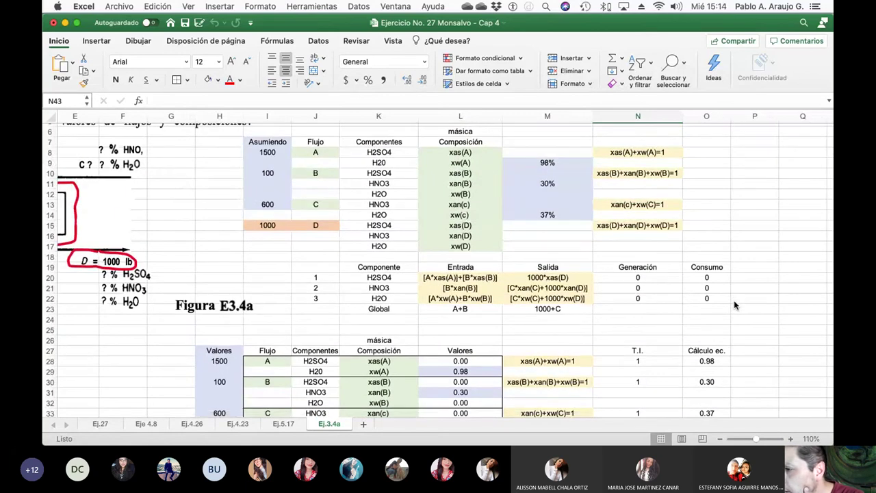
pyautogui.scroll(-3, 734, 305)
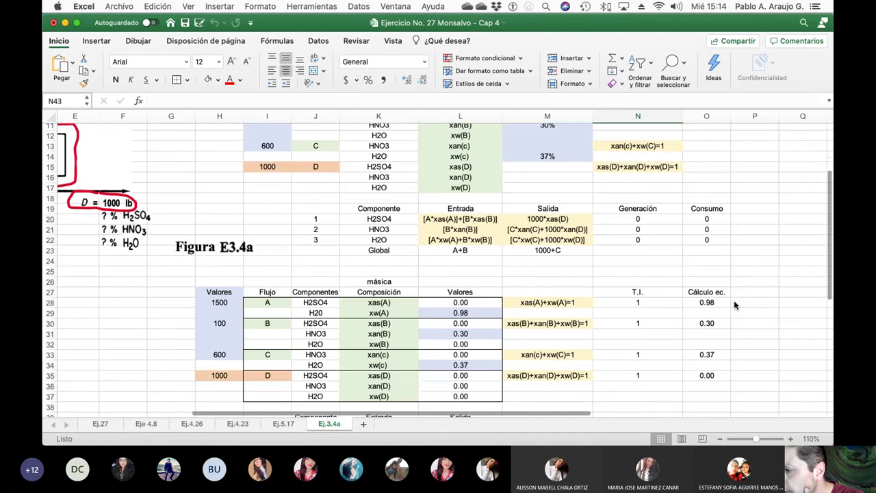
pyautogui.scroll(-4, 733, 300)
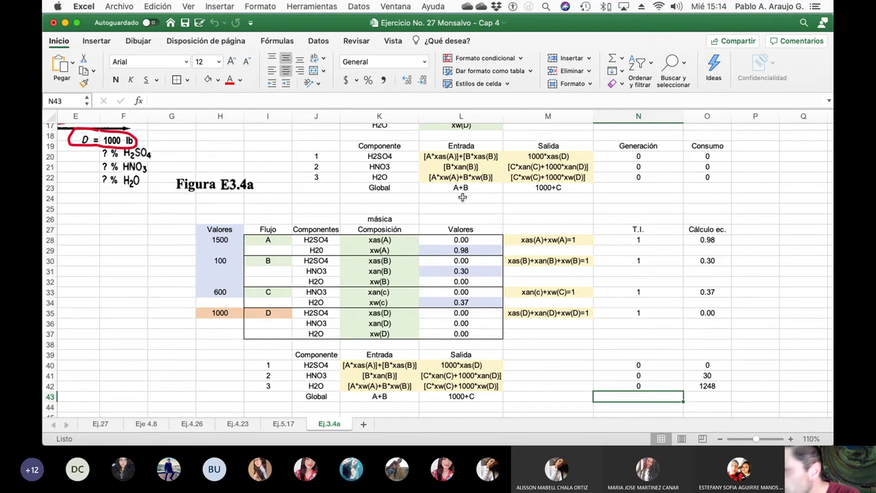
# Write the global balance relation A+B-C = 1000 in cell L24, below the Global row
pyautogui.click(462, 199)
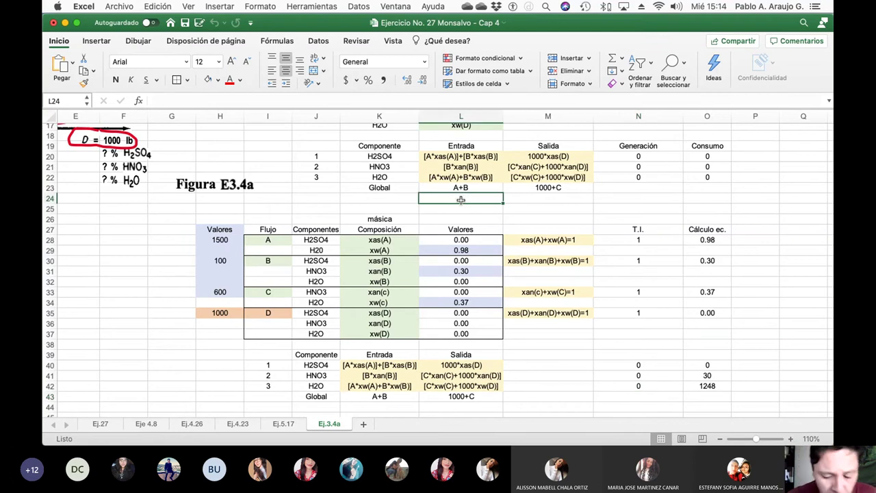
pyautogui.write('A+B')
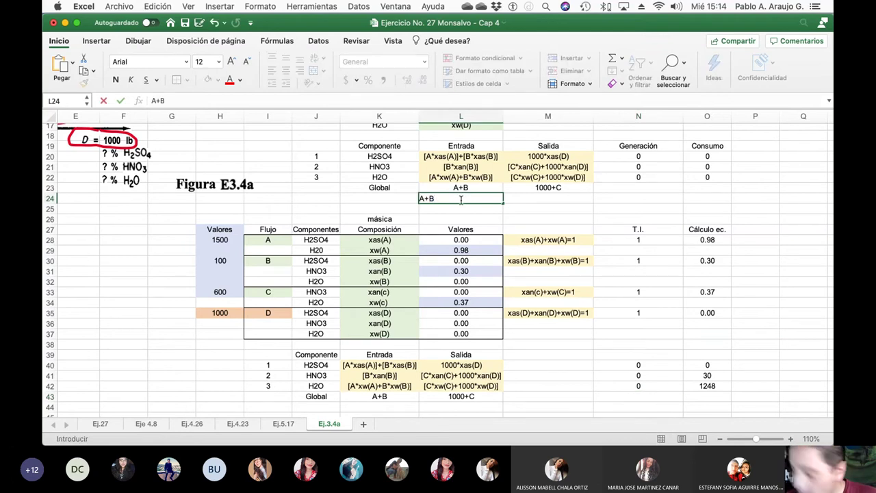
pyautogui.write('-C ')
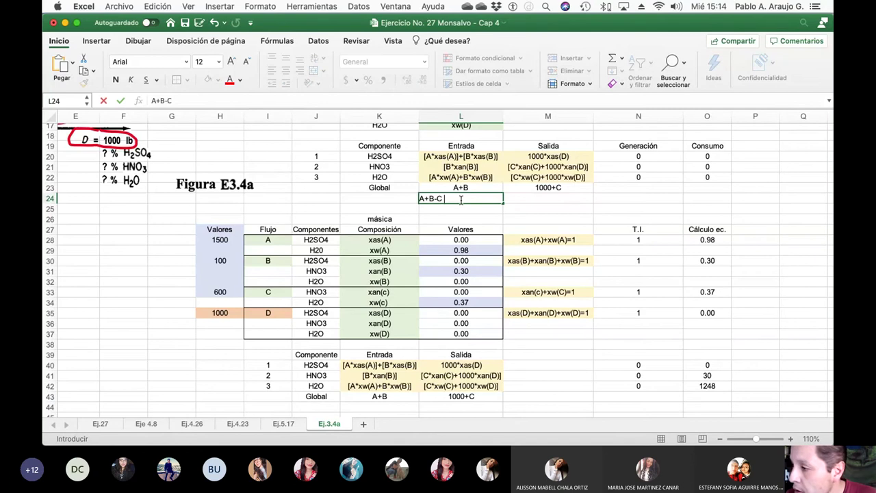
pyautogui.write('= 10000')
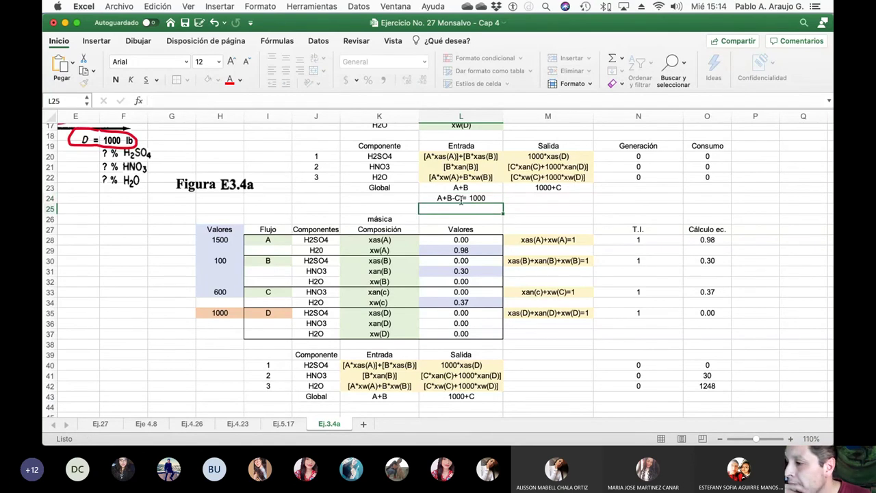
pyautogui.press('Escape')
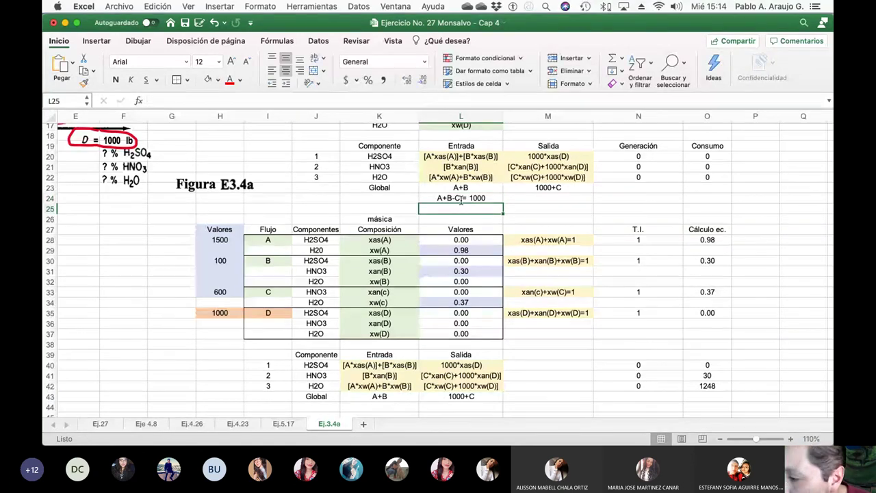
# Enter the flow check formula =H28+H30+H33 in cell G28, beside the flow values, and reselect that cell
pyautogui.click(171, 240)
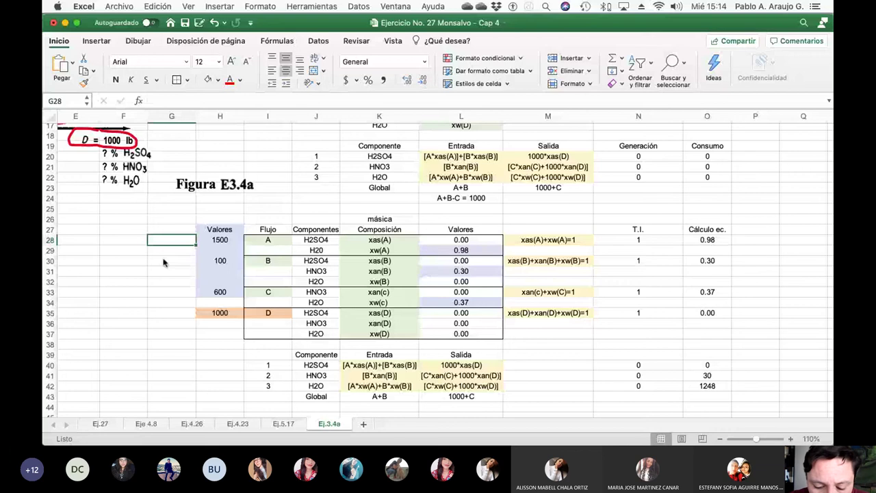
pyautogui.write('=')
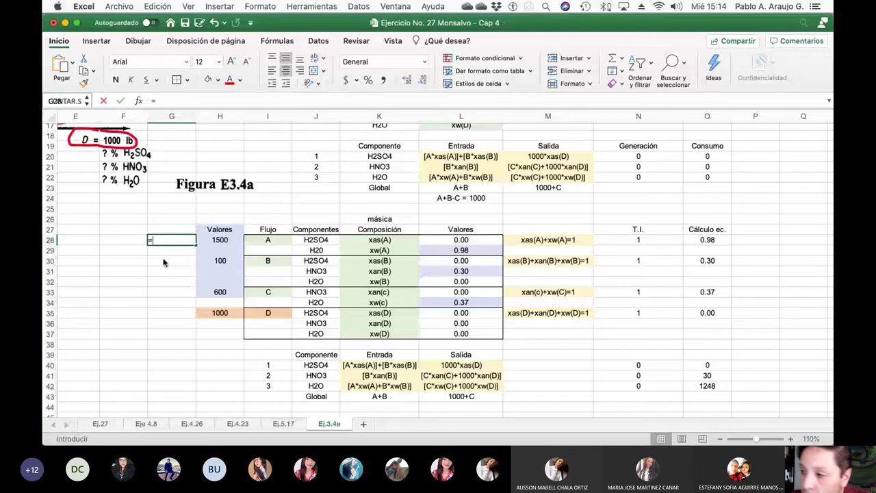
pyautogui.click(217, 241)
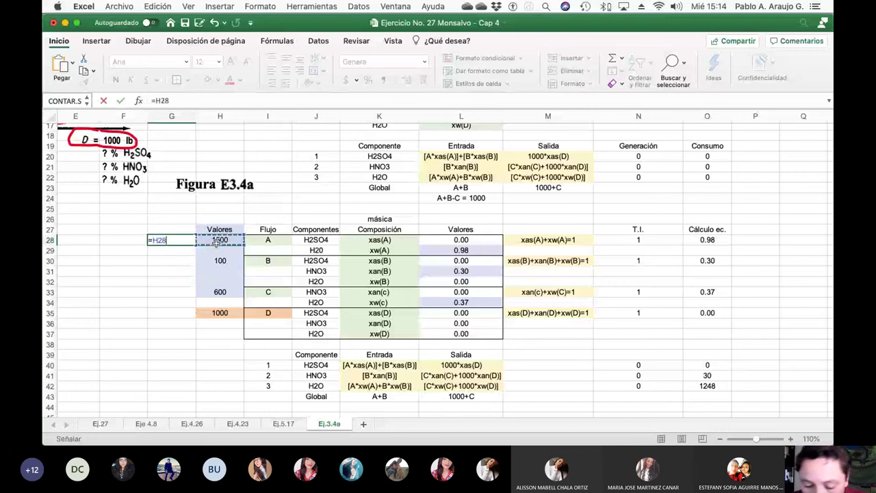
pyautogui.write('+')
pyautogui.click(218, 261)
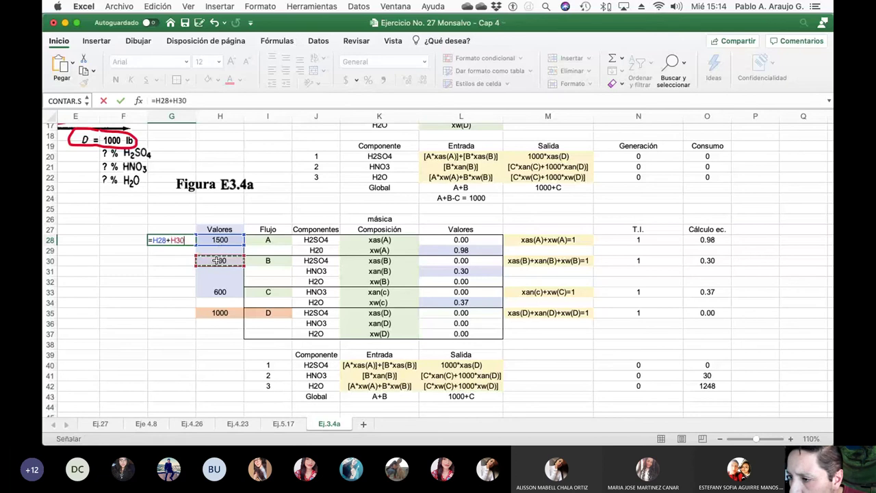
pyautogui.write('+')
pyautogui.click(217, 292)
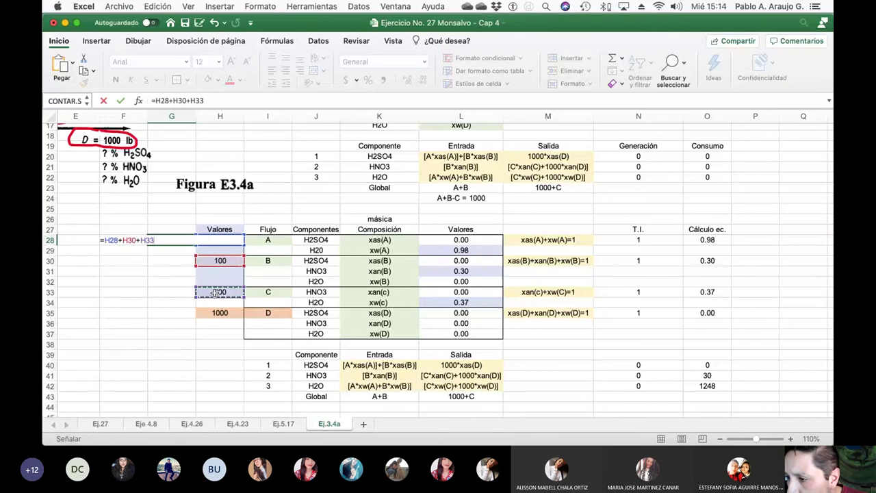
pyautogui.press('Return')
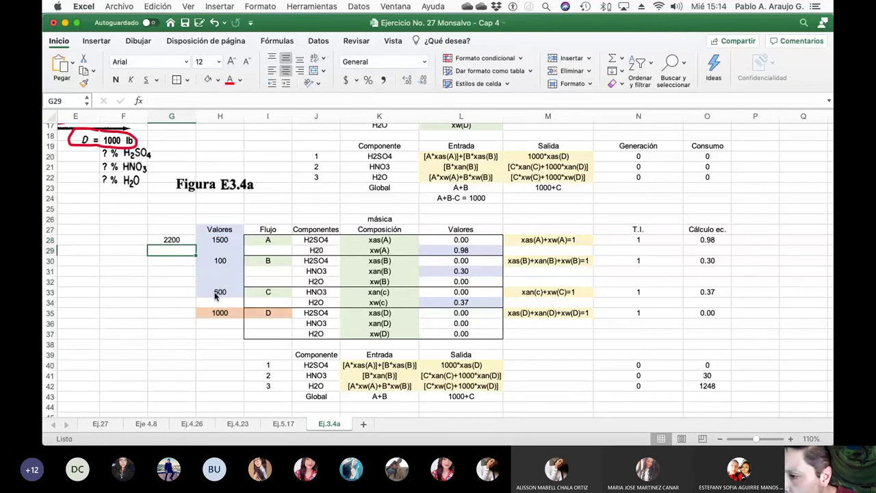
pyautogui.click(176, 240)
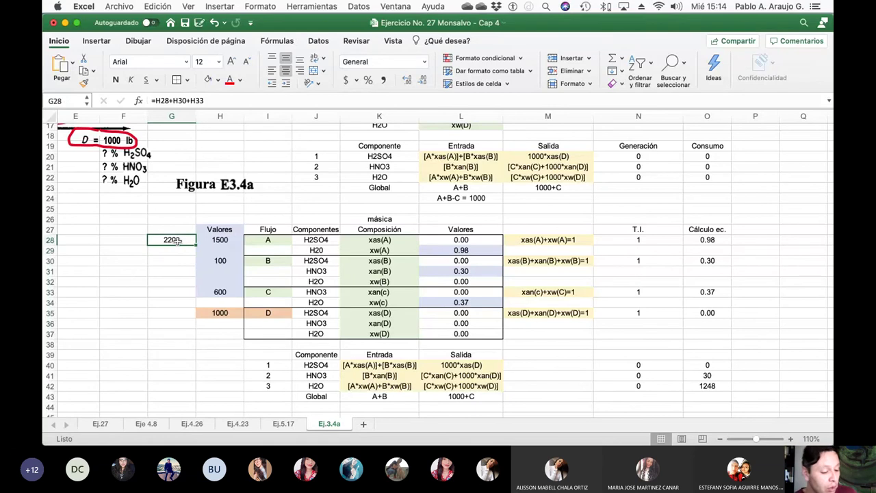